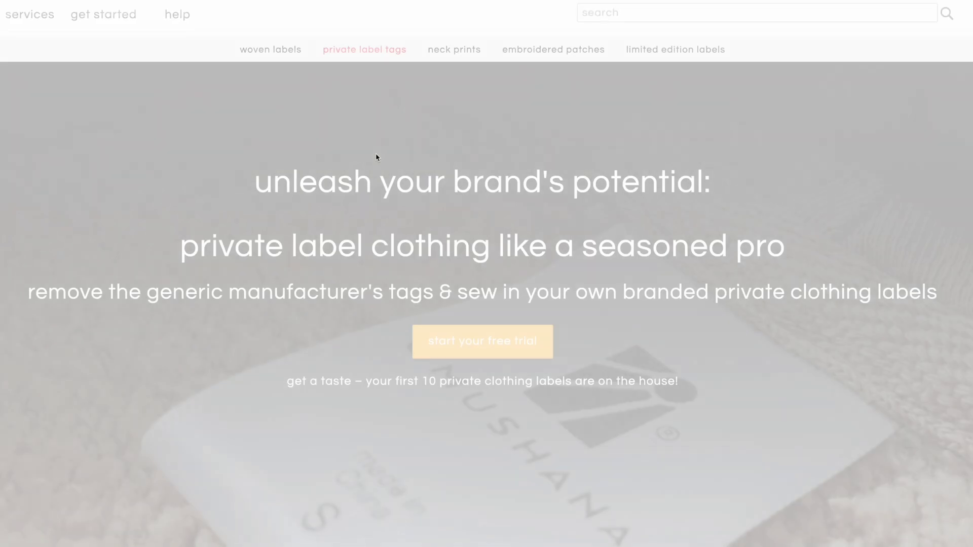
- Scroll the private label clothing site's home page at the 'unleash your brand's potential' hero banner
{"action": "scroll", "coordinate": [377, 157], "scroll_direction": "down", "scroll_amount": 2}
- Scroll past the hero banner to the hoodies, jackets, joggers & hats apparel section
{"action": "scroll", "coordinate": [377, 157], "scroll_direction": "down", "scroll_amount": 10}
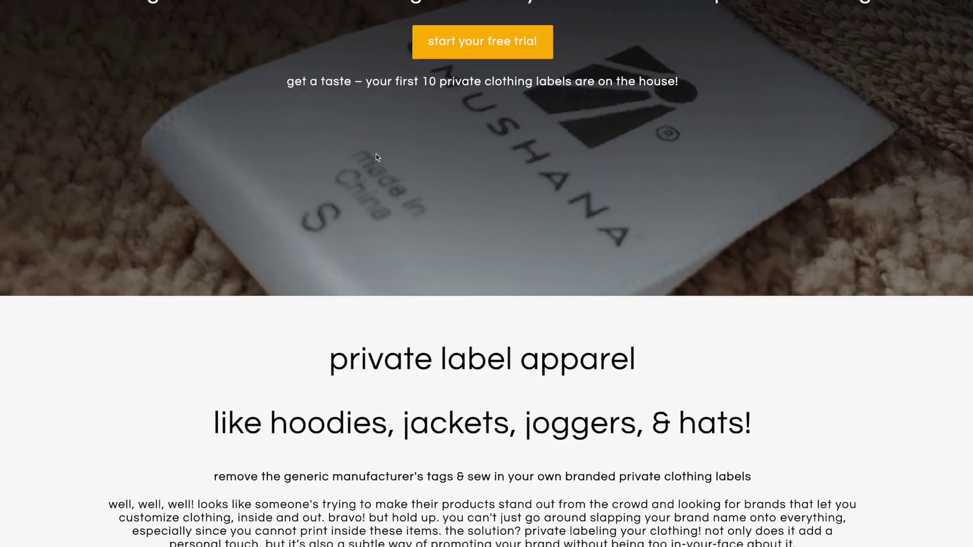
{"action": "scroll", "coordinate": [376, 154], "scroll_direction": "down", "scroll_amount": 4}
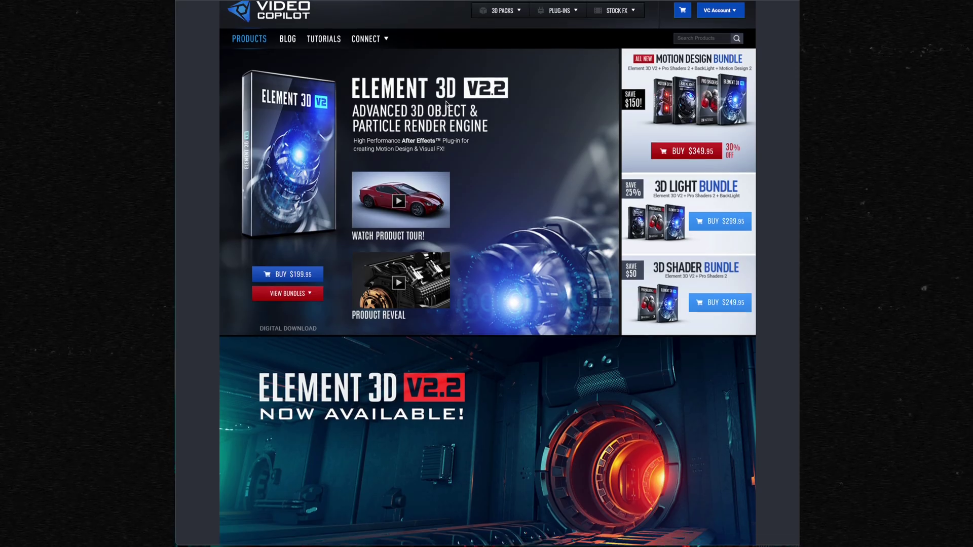
- Scroll the Element 3D V2.2 page through Top Features and Real 3D Objects, then return to the VAYDA logo document
{"action": "scroll", "coordinate": [446, 105], "scroll_direction": "down", "scroll_amount": 6}
{"action": "scroll", "coordinate": [507, 152], "scroll_direction": "down", "scroll_amount": 5}
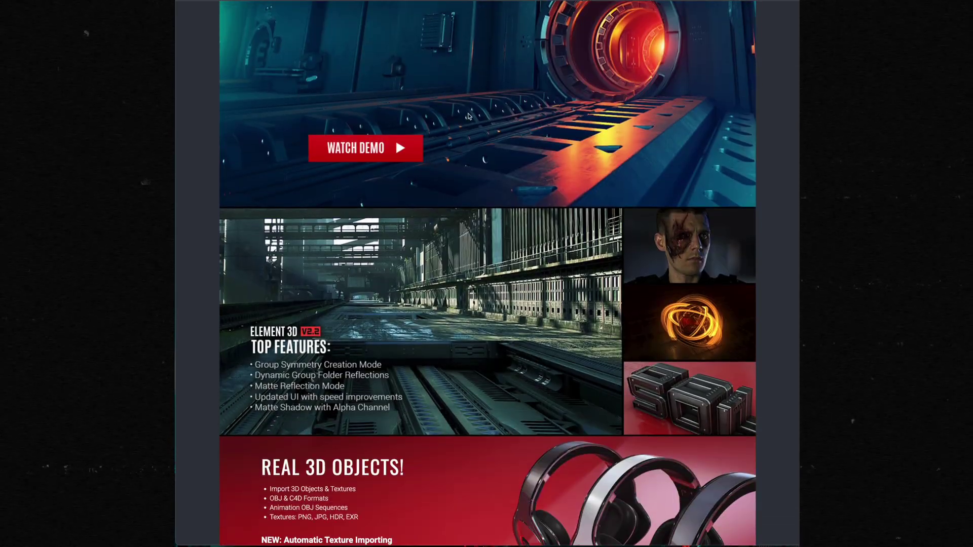
{"action": "scroll", "coordinate": [597, 174], "scroll_direction": "down", "scroll_amount": 15}
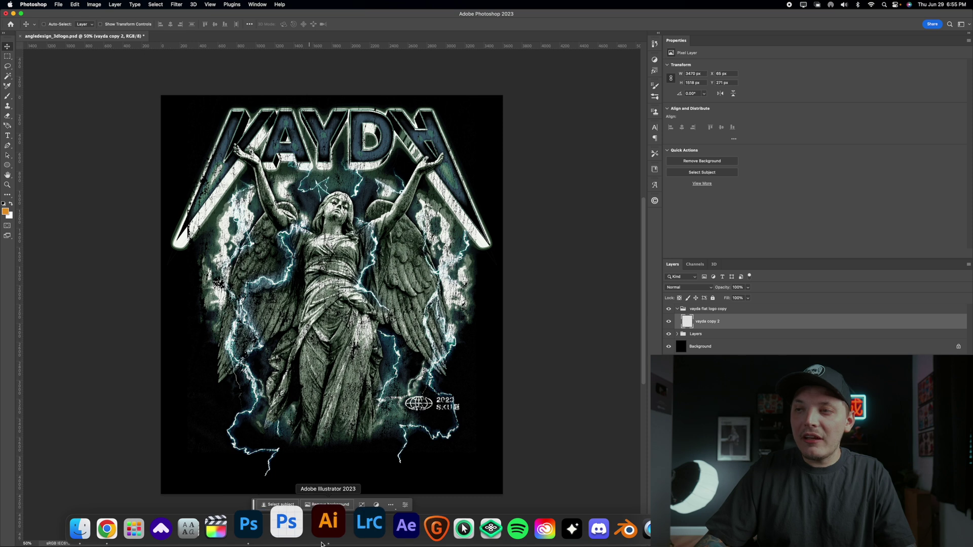
{"action": "left_click", "coordinate": [332, 531]}
{"action": "left_click", "coordinate": [289, 193]}
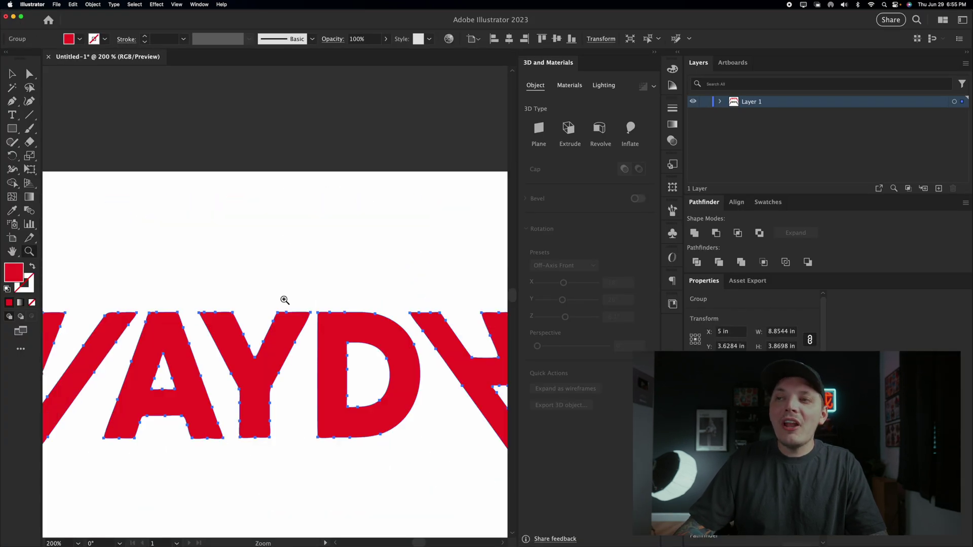
{"action": "left_click_drag", "start_coordinate": [289, 237], "coordinate": [327, 154]}
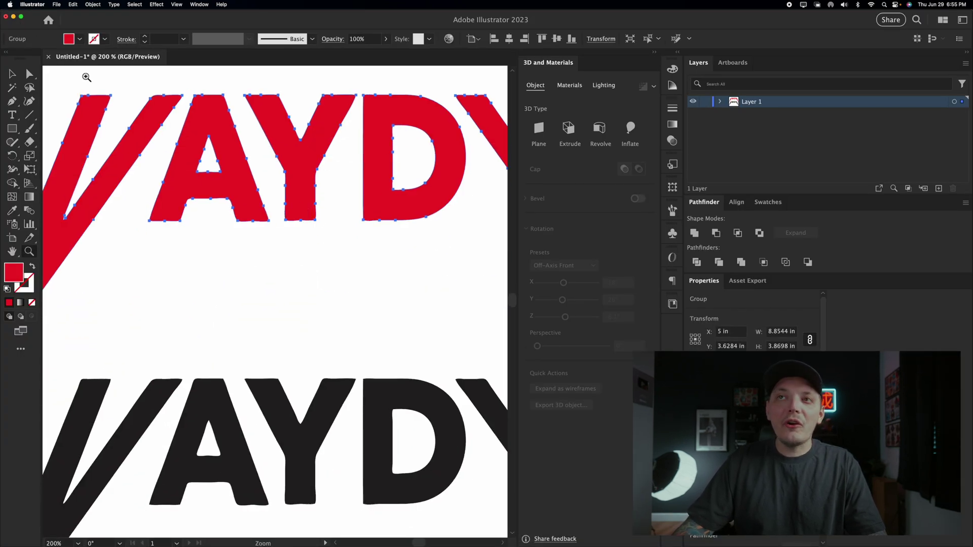
{"action": "left_click", "coordinate": [392, 323]}
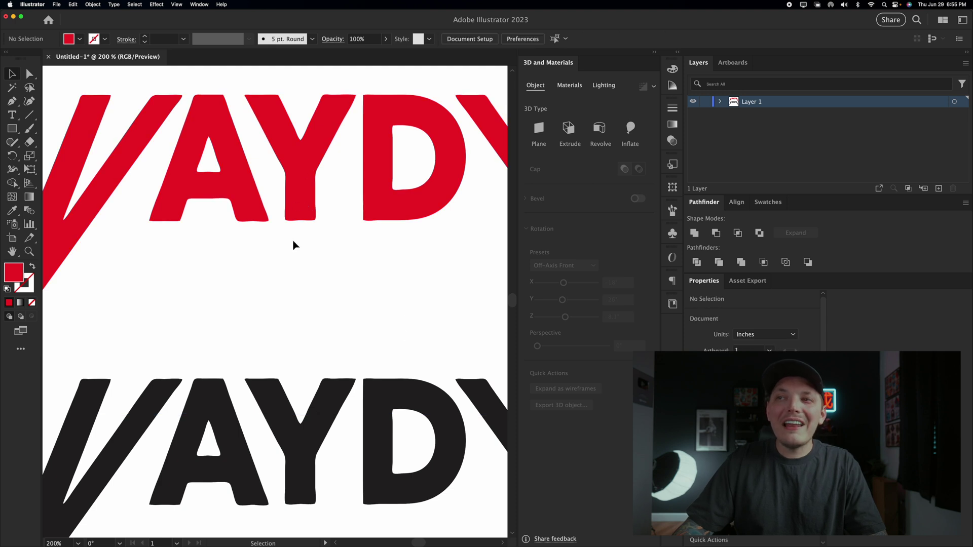
{"action": "scroll", "coordinate": [286, 116], "scroll_direction": "left", "scroll_amount": 5}
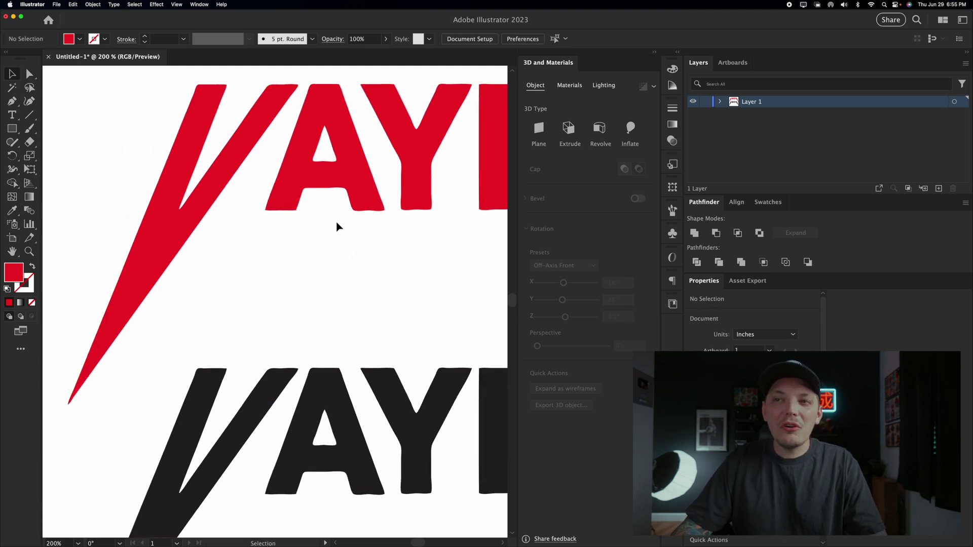
{"action": "scroll", "coordinate": [293, 265], "scroll_direction": "right", "scroll_amount": 6}
{"action": "left_click", "coordinate": [283, 188]}
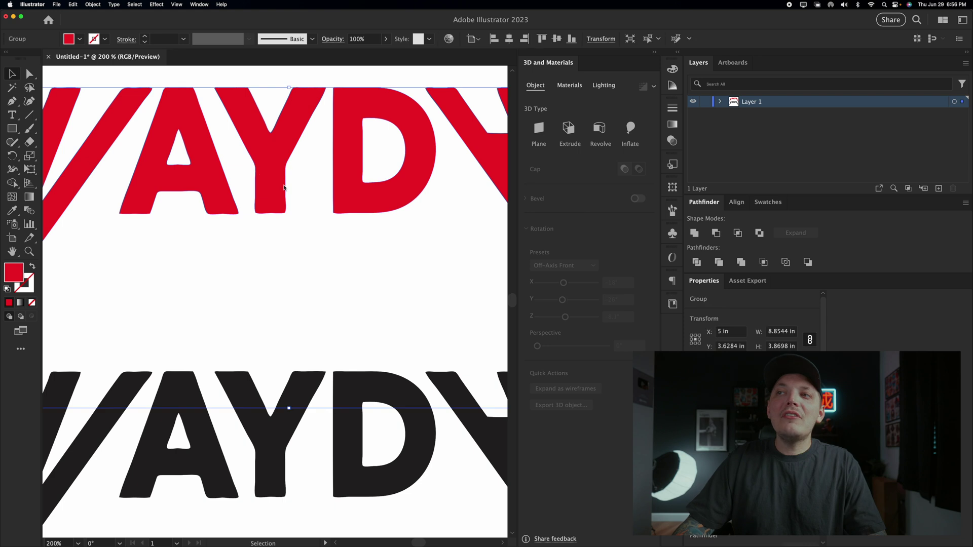
{"action": "scroll", "coordinate": [310, 200], "scroll_direction": "right", "scroll_amount": 5}
{"action": "left_click", "coordinate": [341, 200]}
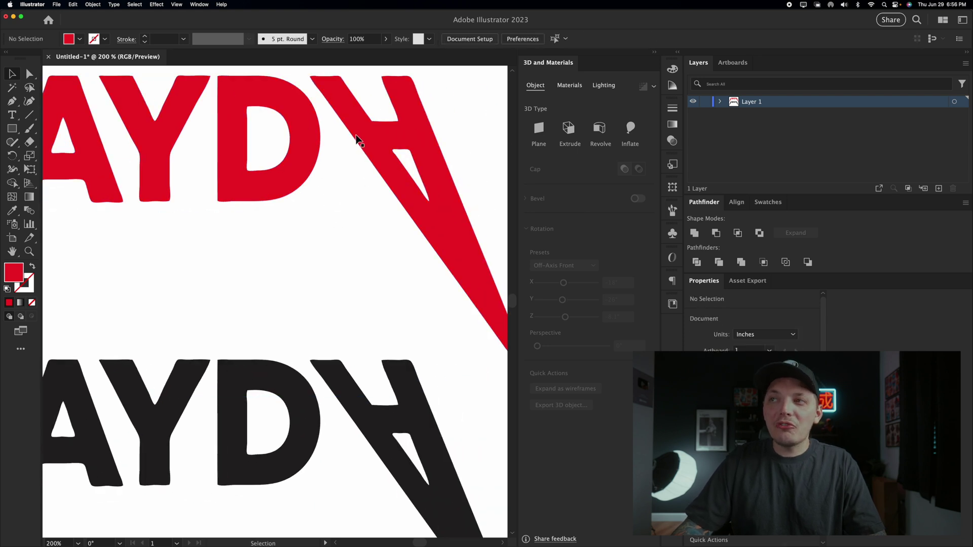
{"action": "scroll", "coordinate": [354, 219], "scroll_direction": "left", "scroll_amount": 8}
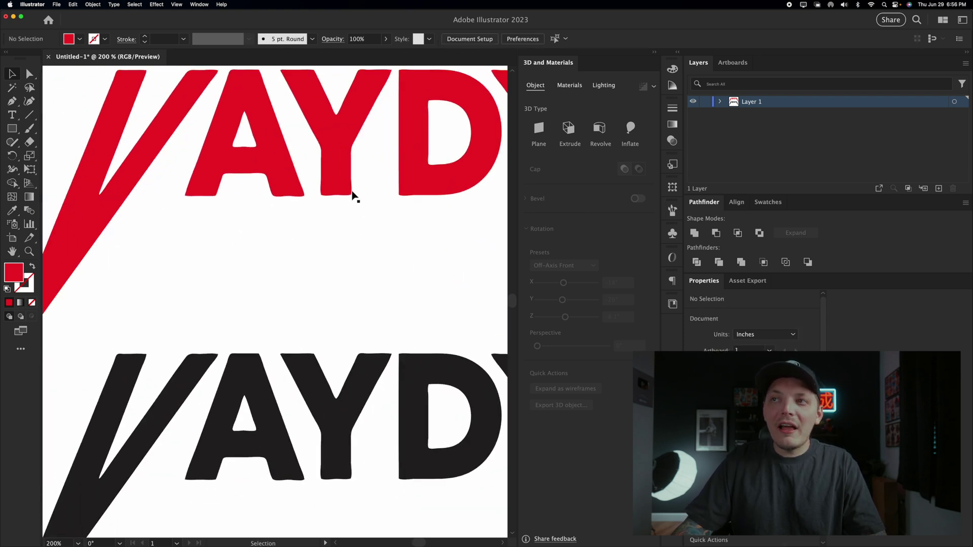
{"action": "left_click_drag", "start_coordinate": [218, 233], "coordinate": [337, 167]}
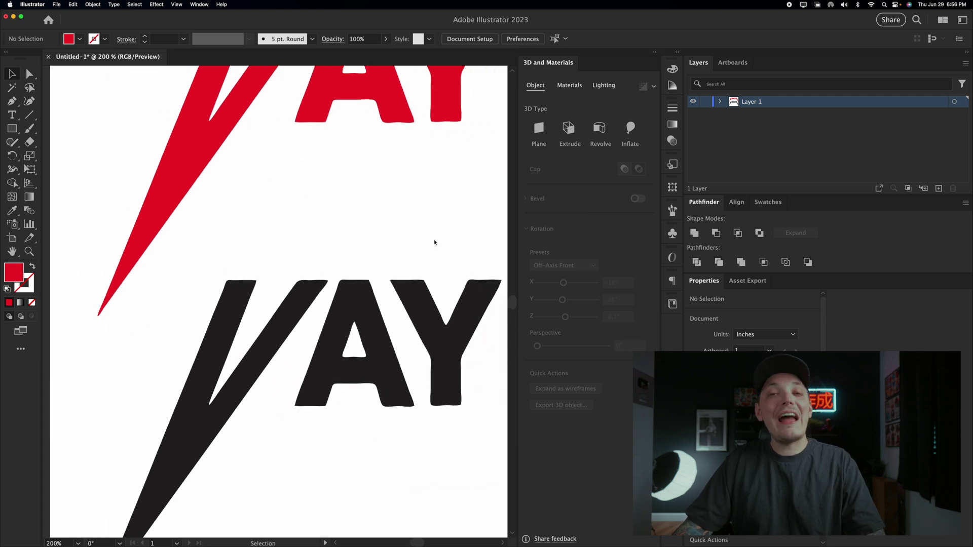
{"action": "scroll", "coordinate": [419, 221], "scroll_direction": "right", "scroll_amount": 4}
{"action": "scroll", "coordinate": [367, 308], "scroll_direction": "up", "scroll_amount": 6}
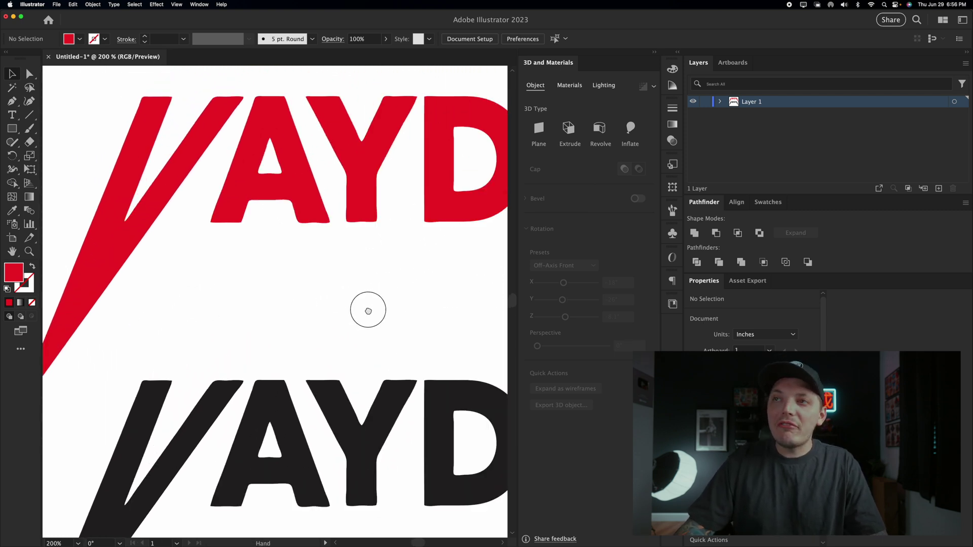
{"action": "left_click", "coordinate": [272, 147]}
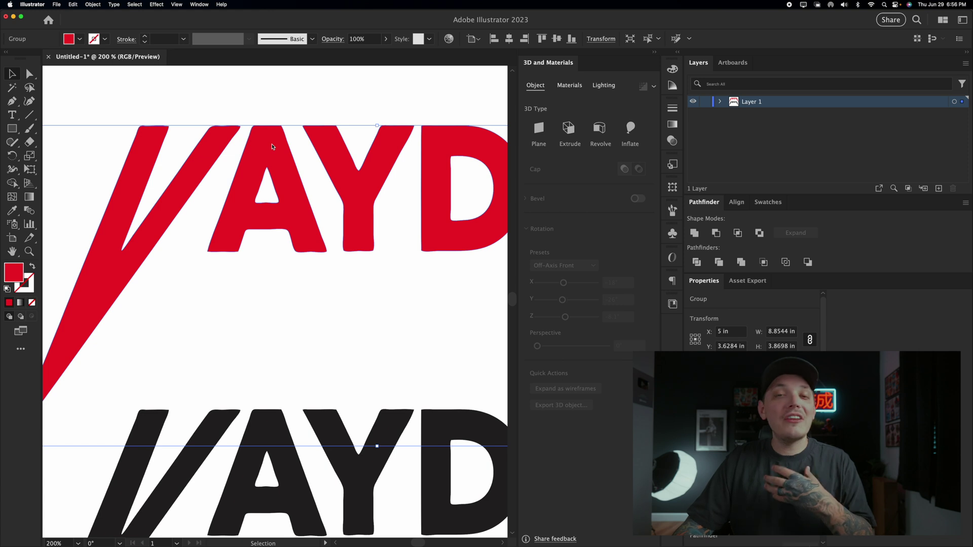
{"action": "left_click", "coordinate": [331, 269]}
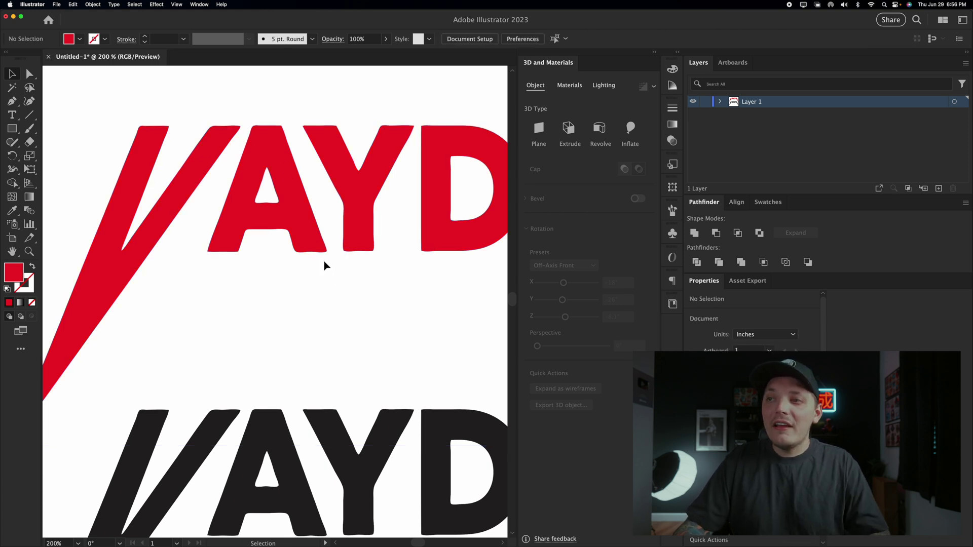
{"action": "scroll", "coordinate": [319, 255], "scroll_direction": "up", "scroll_amount": 5}
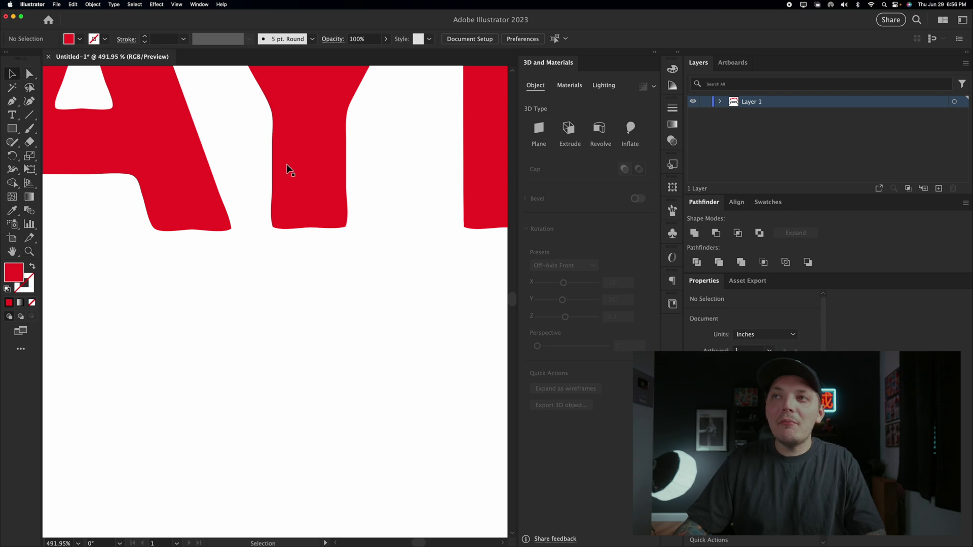
{"action": "scroll", "coordinate": [279, 125], "scroll_direction": "down", "scroll_amount": 5}
{"action": "scroll", "coordinate": [218, 178], "scroll_direction": "up", "scroll_amount": 5}
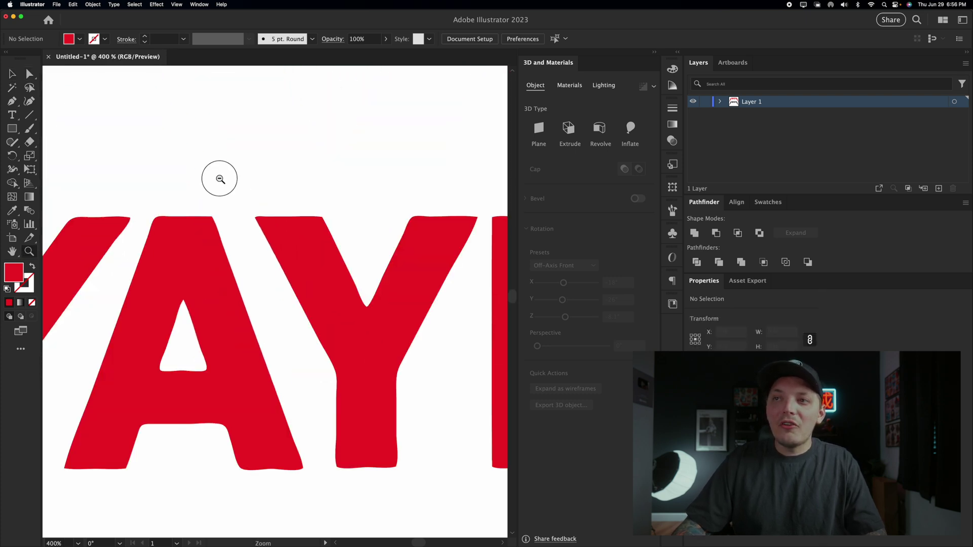
{"action": "scroll", "coordinate": [307, 244], "scroll_direction": "down", "scroll_amount": 5}
{"action": "scroll", "coordinate": [322, 161], "scroll_direction": "up", "scroll_amount": 3}
{"action": "scroll", "coordinate": [363, 144], "scroll_direction": "down", "scroll_amount": 5}
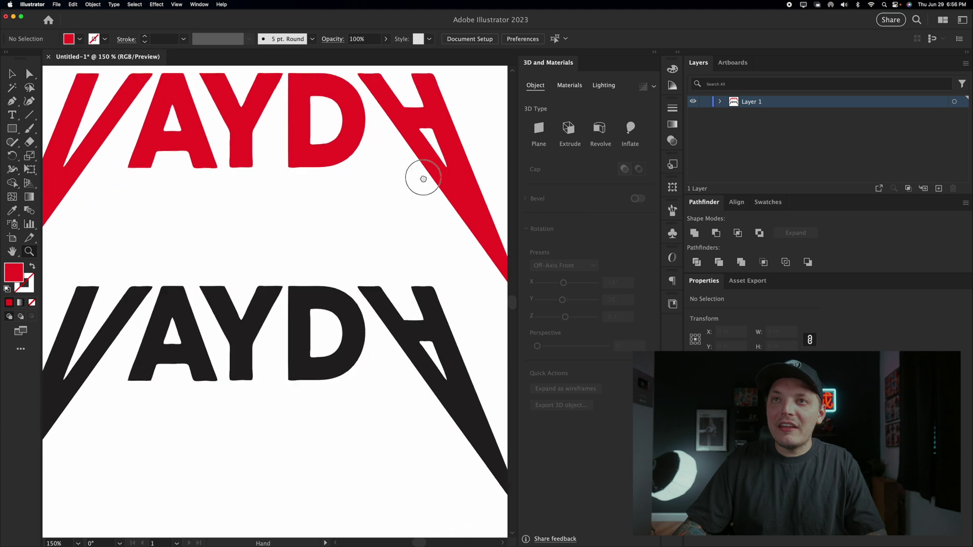
{"action": "scroll", "coordinate": [259, 259], "scroll_direction": "left", "scroll_amount": 5}
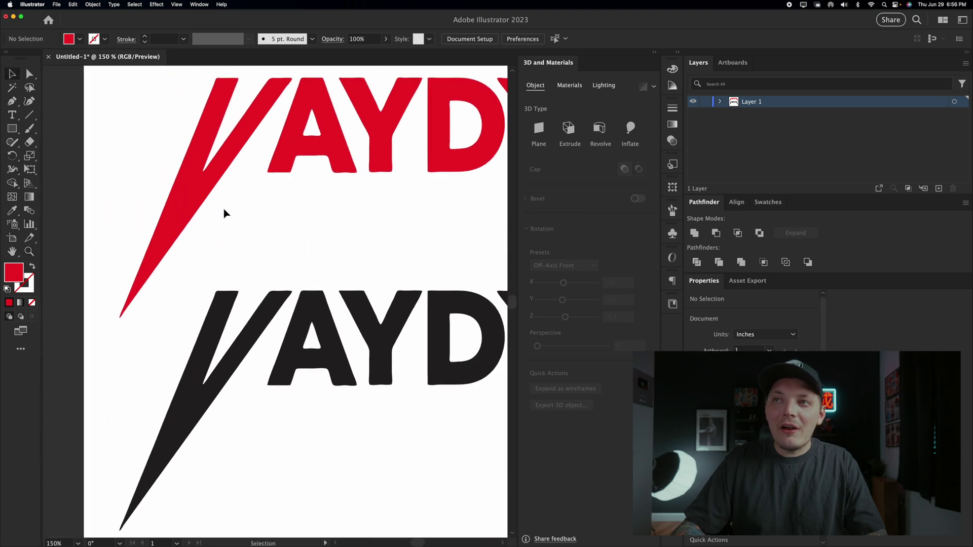
{"action": "left_click", "coordinate": [198, 198]}
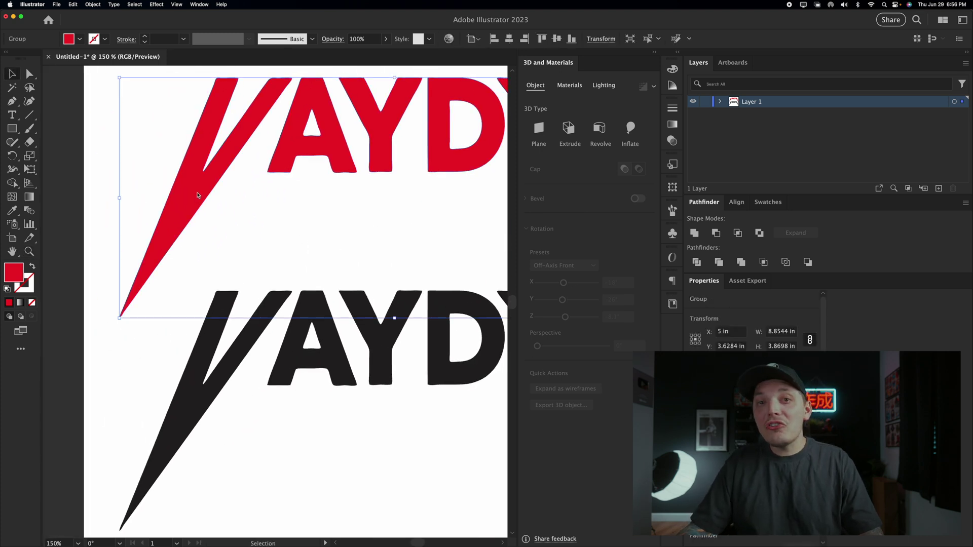
{"action": "left_click", "coordinate": [287, 226]}
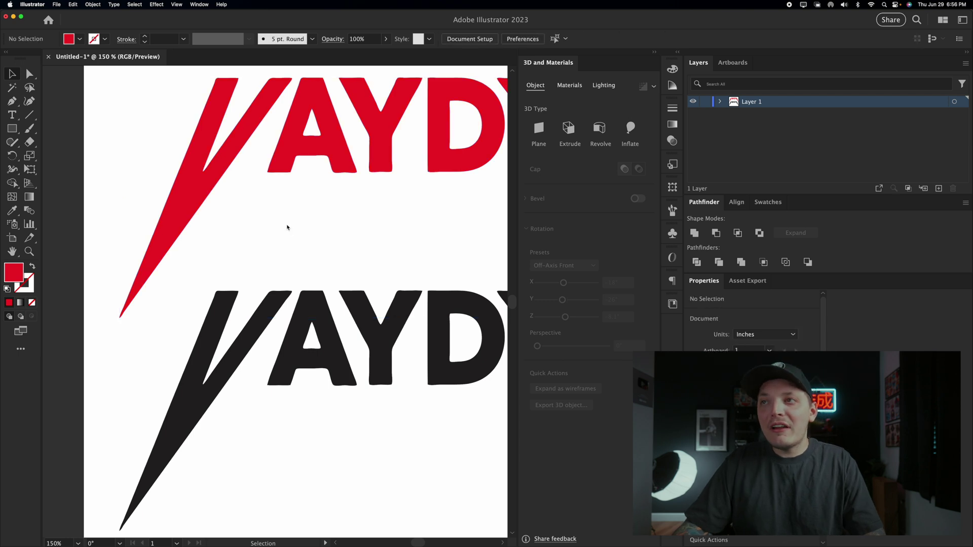
{"action": "scroll", "coordinate": [304, 227], "scroll_direction": "right", "scroll_amount": 3}
{"action": "scroll", "coordinate": [304, 226], "scroll_direction": "right", "scroll_amount": 2}
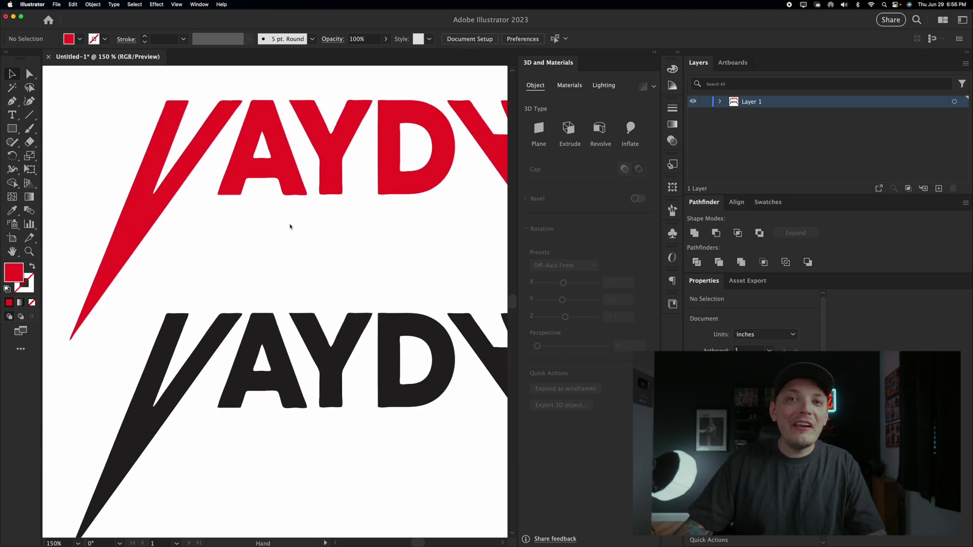
{"action": "left_click", "coordinate": [282, 186]}
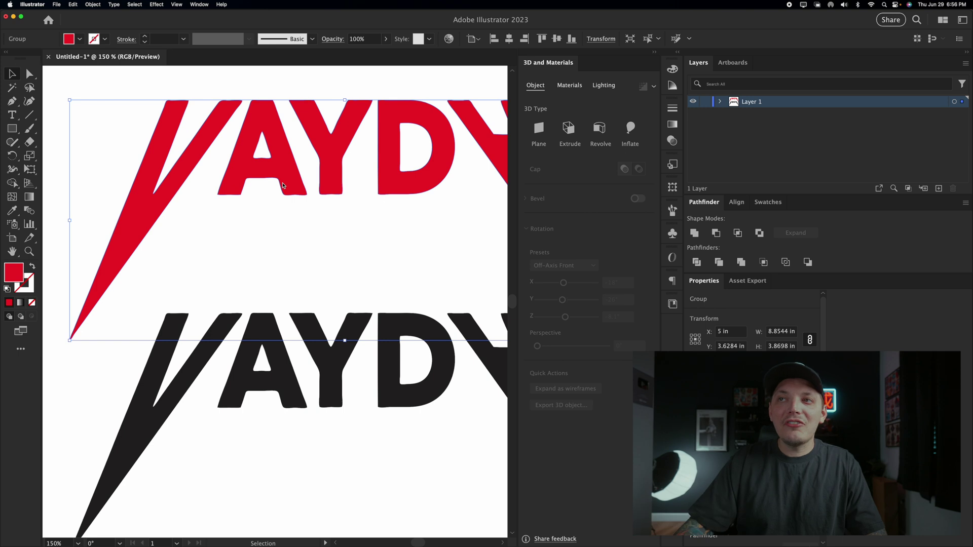
{"action": "left_click", "coordinate": [299, 216]}
{"action": "left_click", "coordinate": [281, 137]}
{"action": "key", "text": "a"}
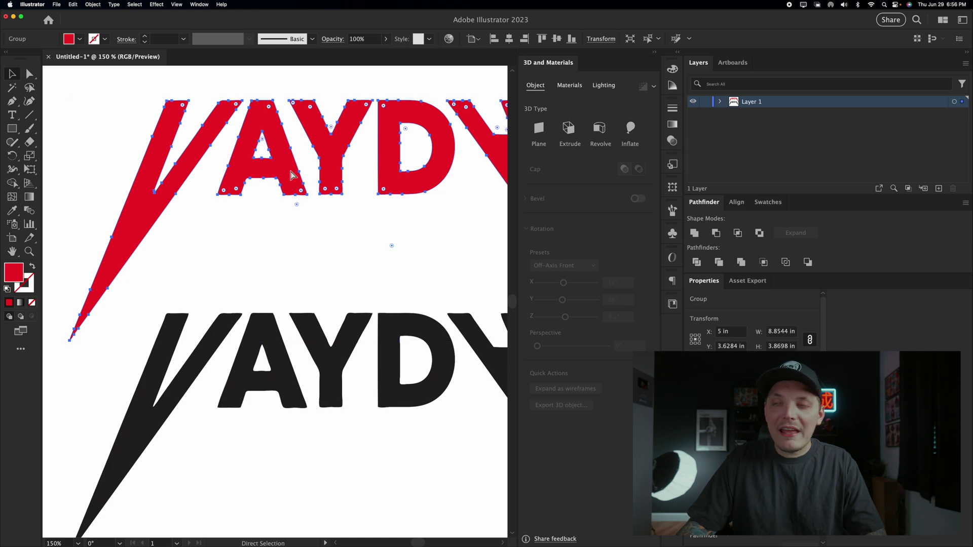
{"action": "key", "text": "v"}
{"action": "left_click", "coordinate": [274, 238]}
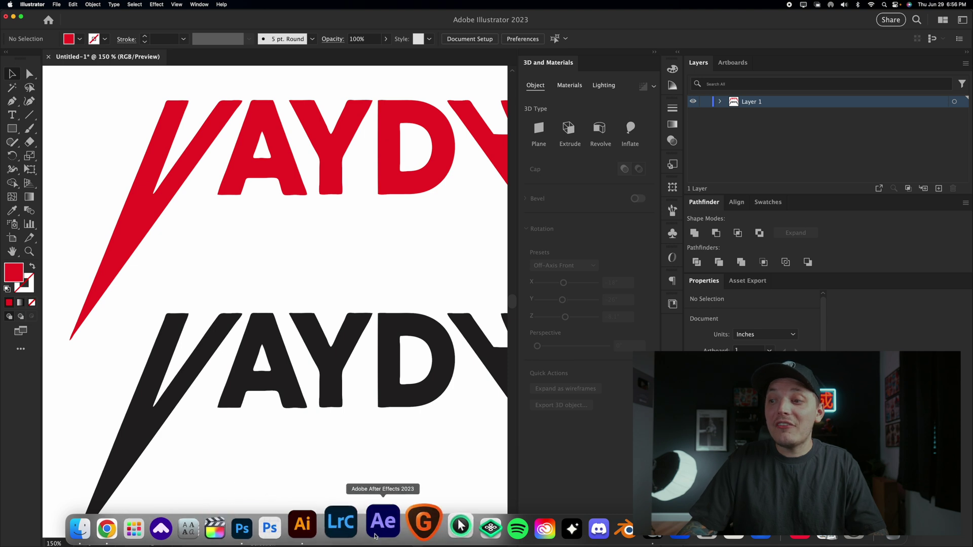
{"action": "left_click", "coordinate": [374, 532]}
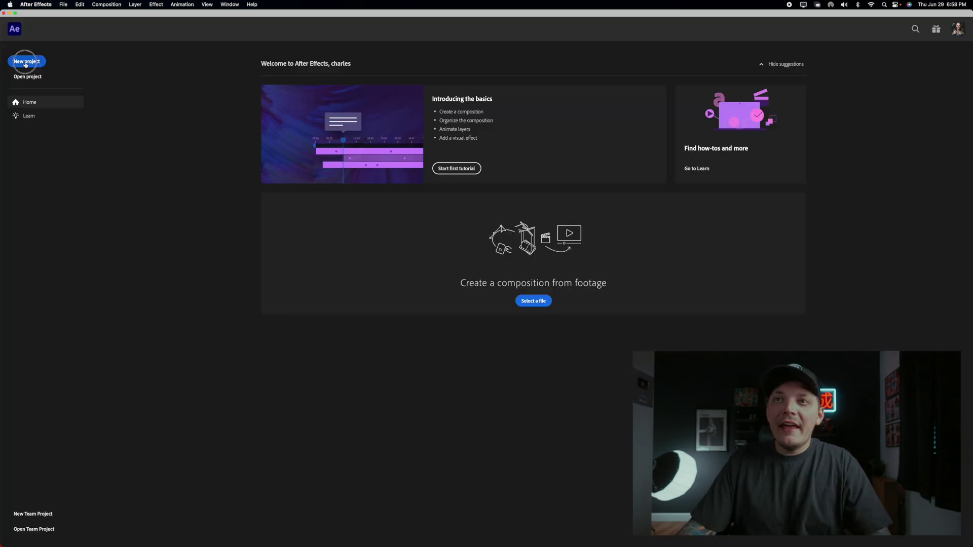
- Start a new project with a 1920x1080, 29.97 fps Comp 1 on a black background
{"action": "left_click", "coordinate": [26, 63]}
{"action": "left_click", "coordinate": [441, 202]}
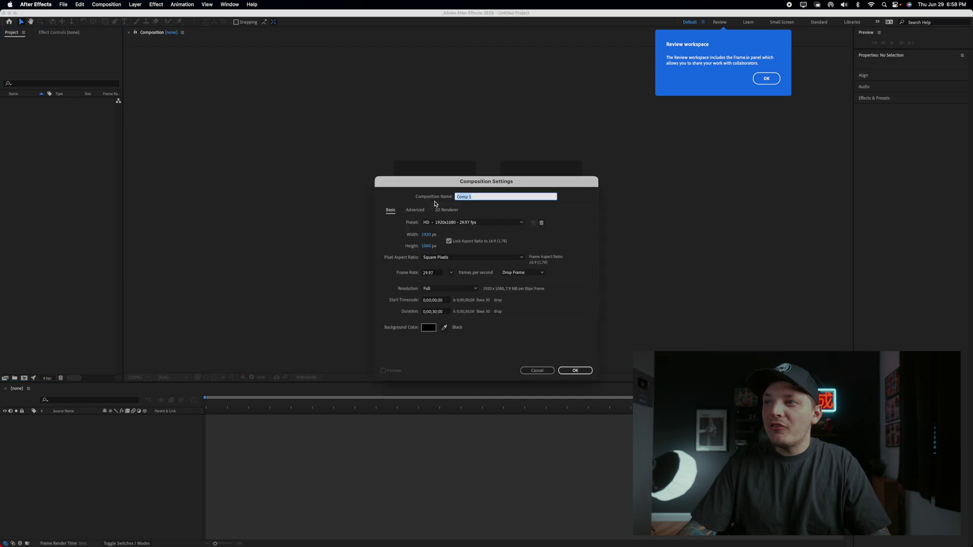
{"action": "left_click_drag", "start_coordinate": [462, 183], "coordinate": [239, 117]}
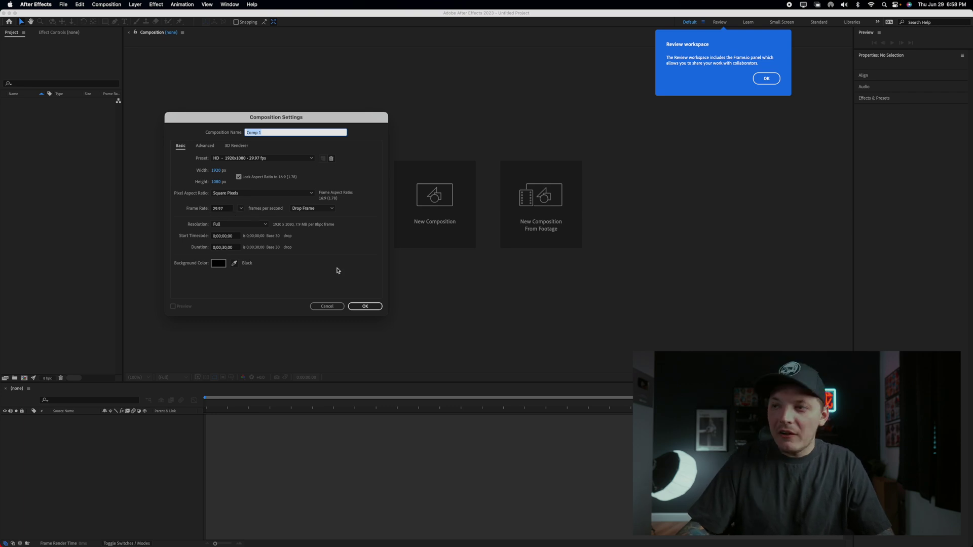
{"action": "left_click", "coordinate": [365, 306]}
{"action": "right_click", "coordinate": [106, 441]}
{"action": "left_click", "coordinate": [96, 435]}
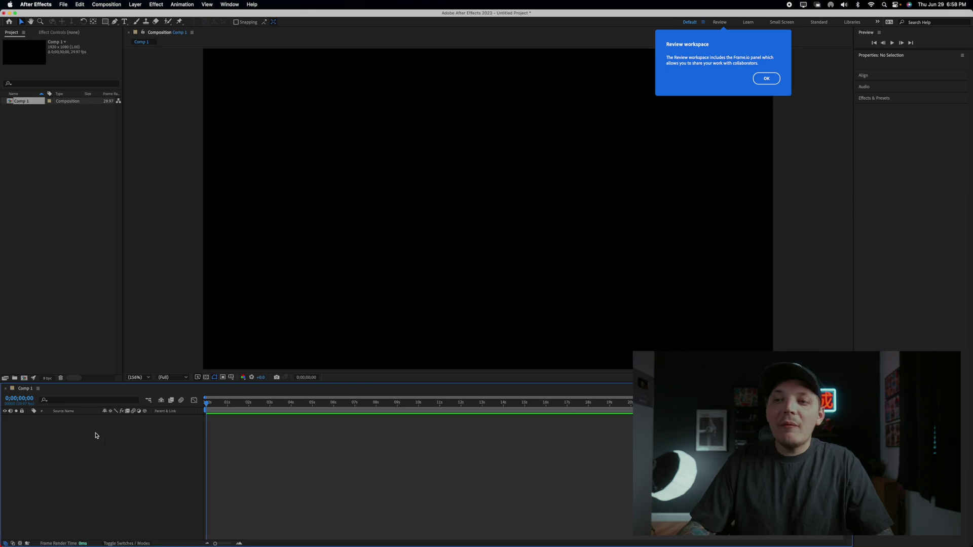
- Create a red FF0000 solid layer named Logo
{"action": "right_click", "coordinate": [94, 438]}
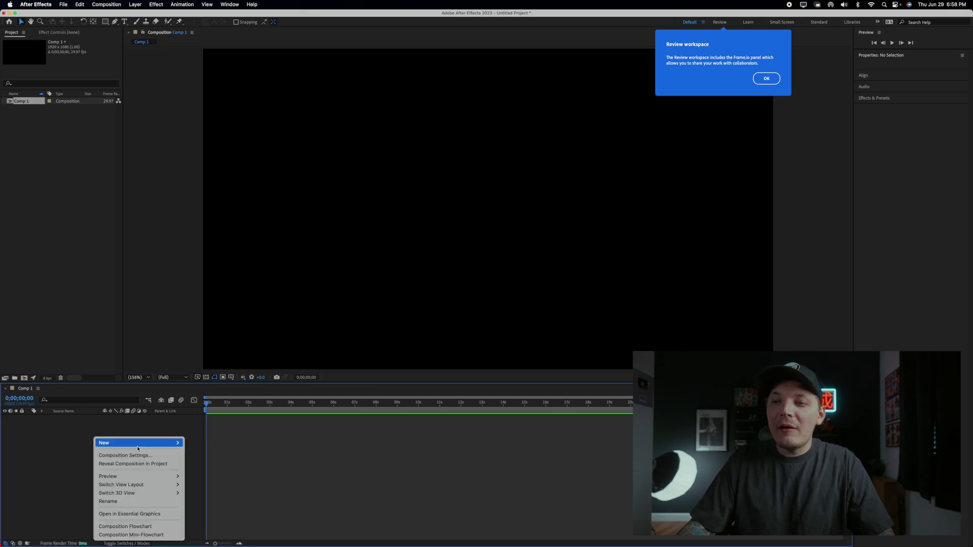
{"action": "mouse_move", "coordinate": [137, 443]}
{"action": "left_click", "coordinate": [204, 465]}
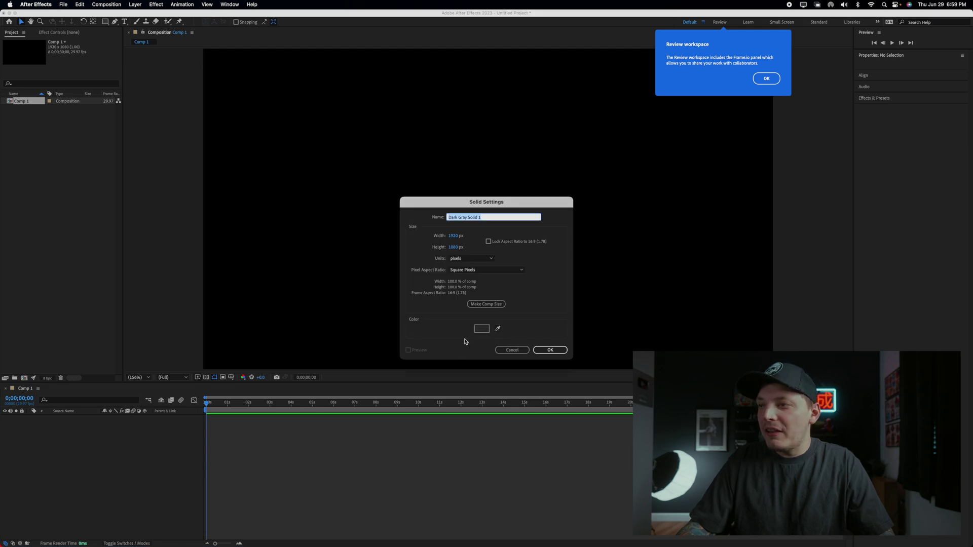
{"action": "left_click", "coordinate": [481, 328]}
{"action": "type", "text": "FF0000"}
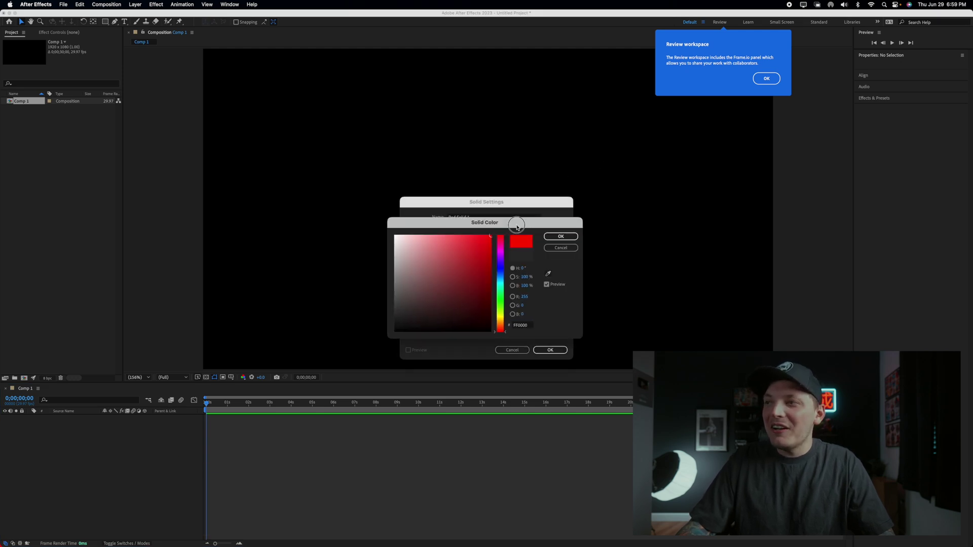
{"action": "left_click_drag", "start_coordinate": [530, 224], "coordinate": [233, 172]}
{"action": "left_click", "coordinate": [264, 185]}
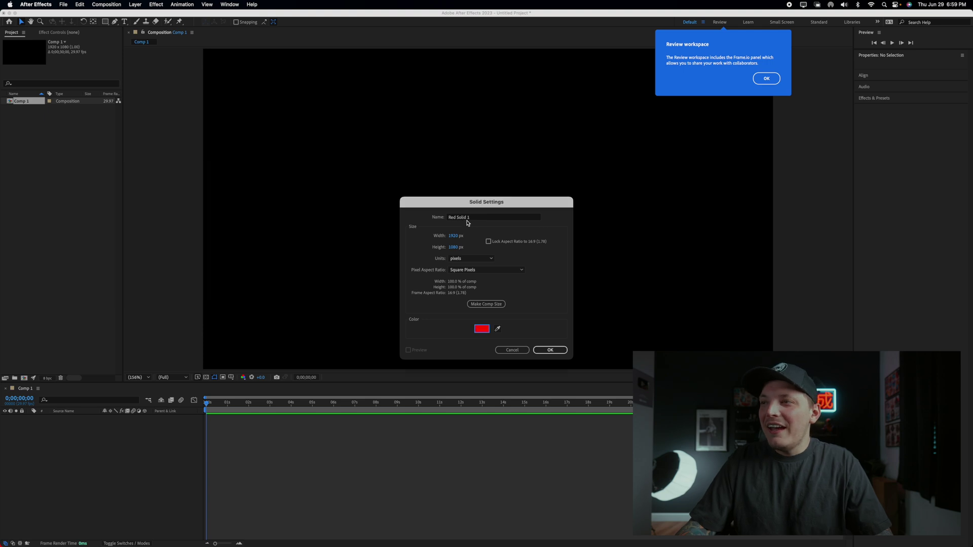
{"action": "left_click", "coordinate": [467, 218]}
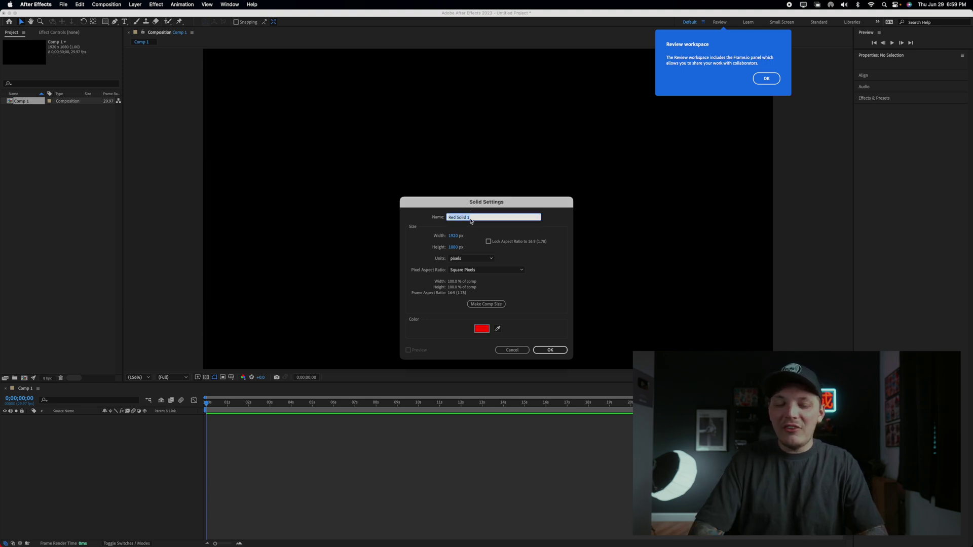
{"action": "type", "text": "Logo"}
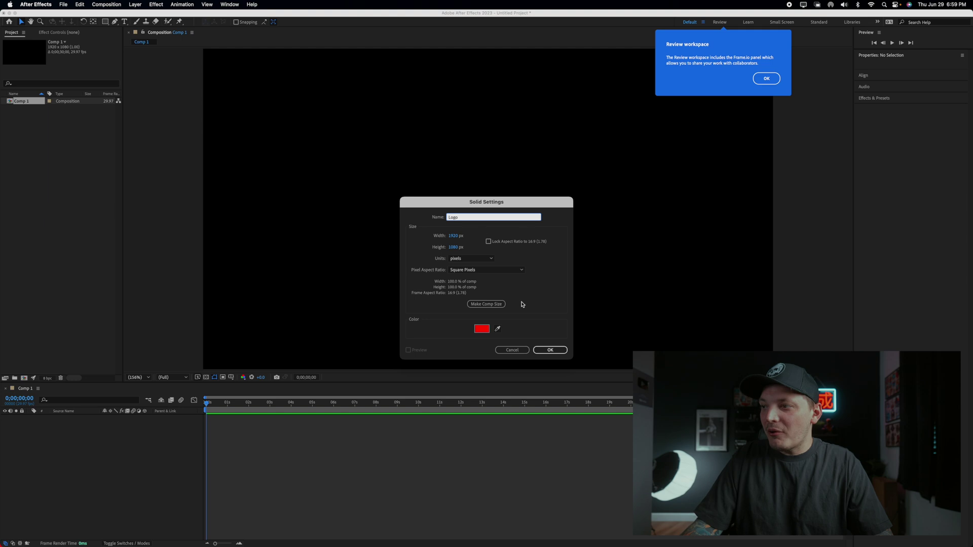
{"action": "left_click", "coordinate": [546, 350]}
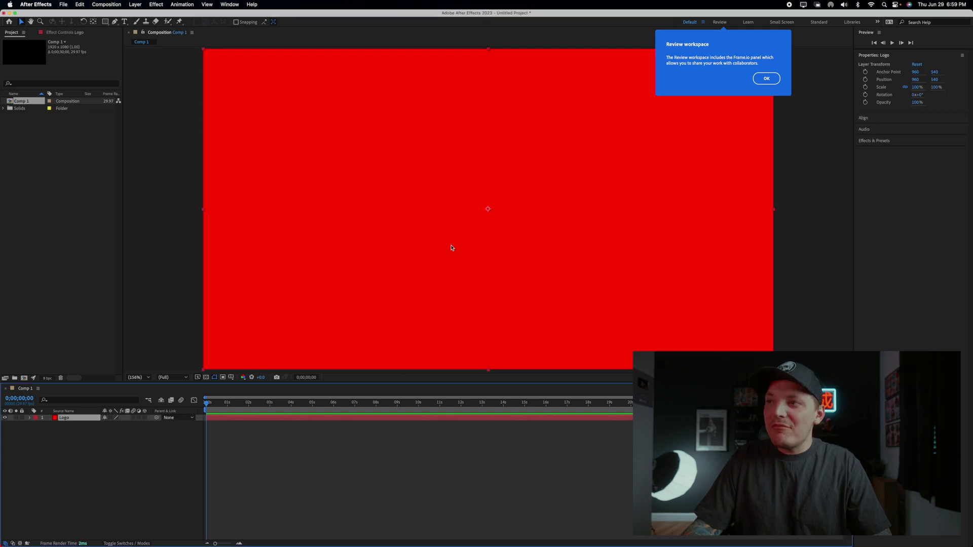
- Paste the VAYDA logo paths as masks on Logo and scale the layer to 261.2%
{"action": "key", "text": "super+v"}
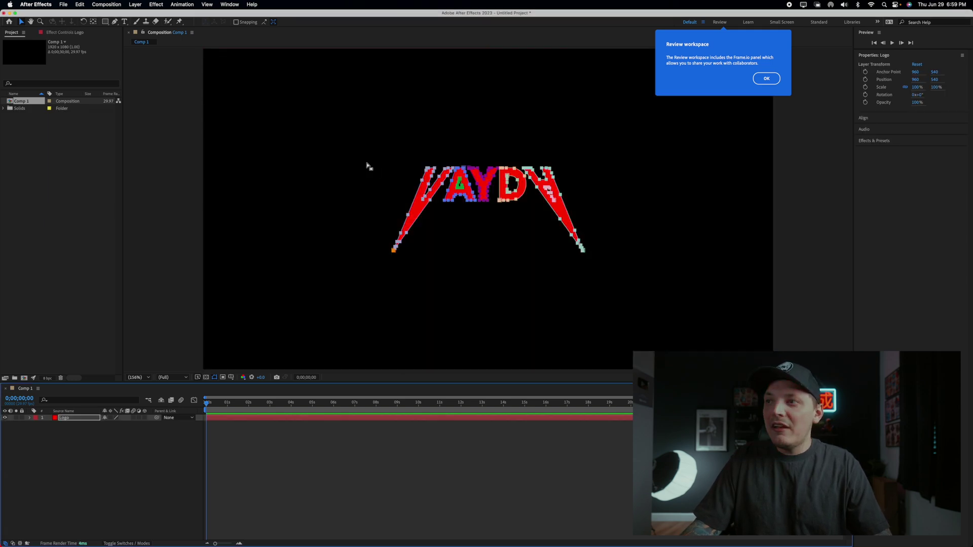
{"action": "left_click", "coordinate": [370, 165]}
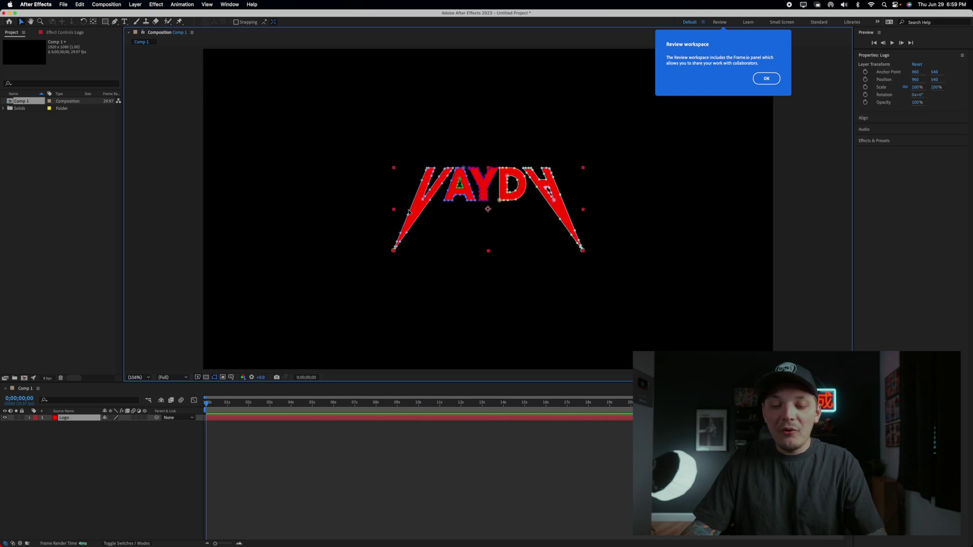
{"action": "key", "text": "super+t"}
{"action": "key", "text": "v"}
{"action": "left_click_drag", "start_coordinate": [394, 169], "coordinate": [270, 105]}
{"action": "mouse_move", "coordinate": [249, 97]}
{"action": "left_mouse_down"}
{"action": "mouse_move", "coordinate": [238, 91]}
{"action": "mouse_move", "coordinate": [253, 103]}
{"action": "left_mouse_up"}
{"action": "left_click", "coordinate": [765, 79]}
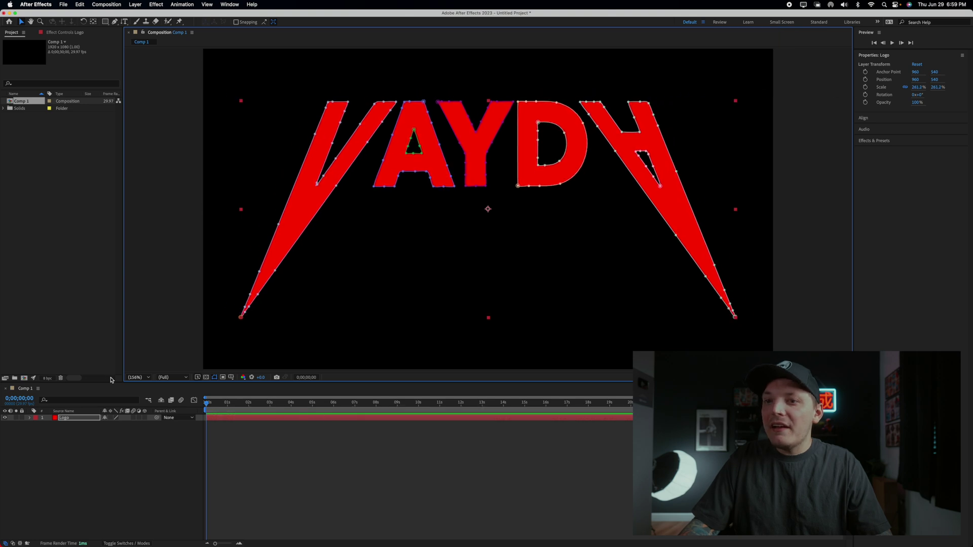
{"action": "left_click", "coordinate": [78, 451]}
{"action": "right_click", "coordinate": [80, 446]}
- Create a black solid layer named BG
{"action": "mouse_move", "coordinate": [89, 447]}
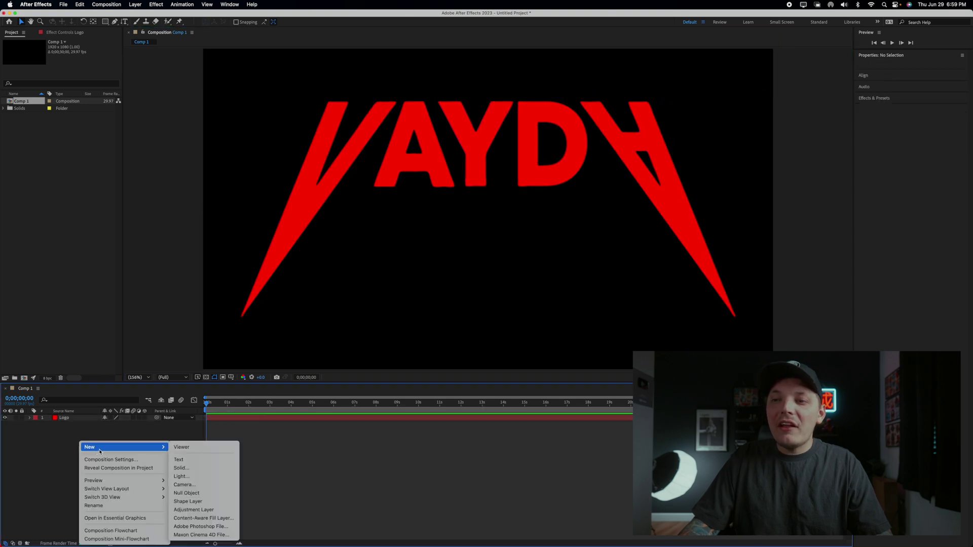
{"action": "left_click", "coordinate": [195, 467]}
{"action": "left_click", "coordinate": [481, 328]}
{"action": "left_click_drag", "start_coordinate": [110, 230], "coordinate": [94, 311]}
{"action": "left_click", "coordinate": [253, 198]}
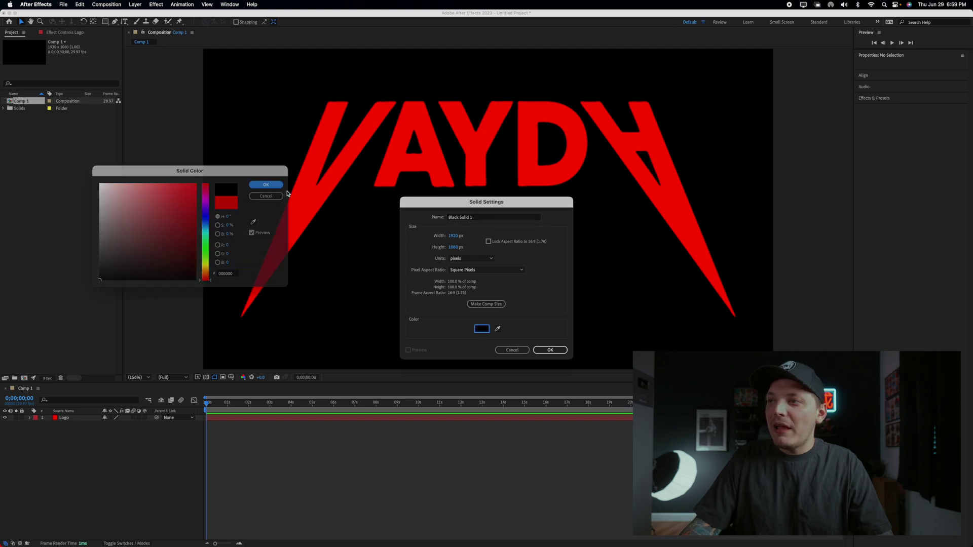
{"action": "left_click", "coordinate": [479, 218]}
{"action": "key", "text": "BackSpace"}
{"action": "key", "text": "BackSpace"}
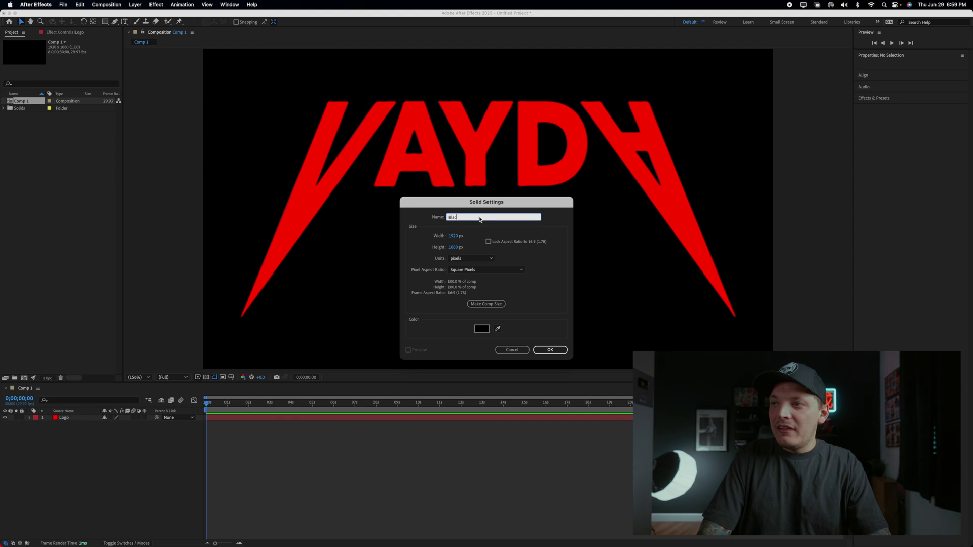
{"action": "type", "text": "G"}
{"action": "left_click", "coordinate": [550, 350]}
- Move BG below the Logo layer and reselect Logo
{"action": "left_click_drag", "start_coordinate": [57, 420], "coordinate": [61, 432]}
{"action": "left_click", "coordinate": [81, 420]}
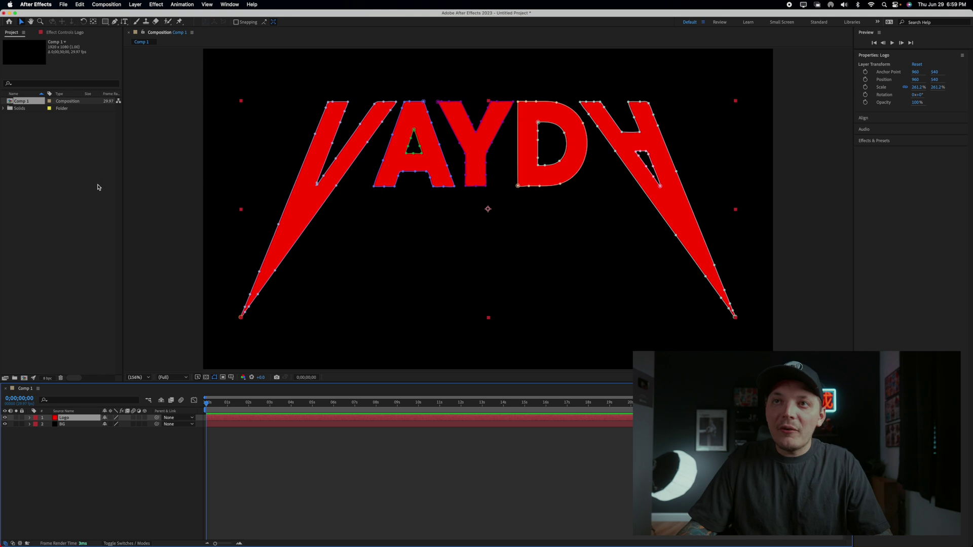
{"action": "left_click", "coordinate": [77, 170]}
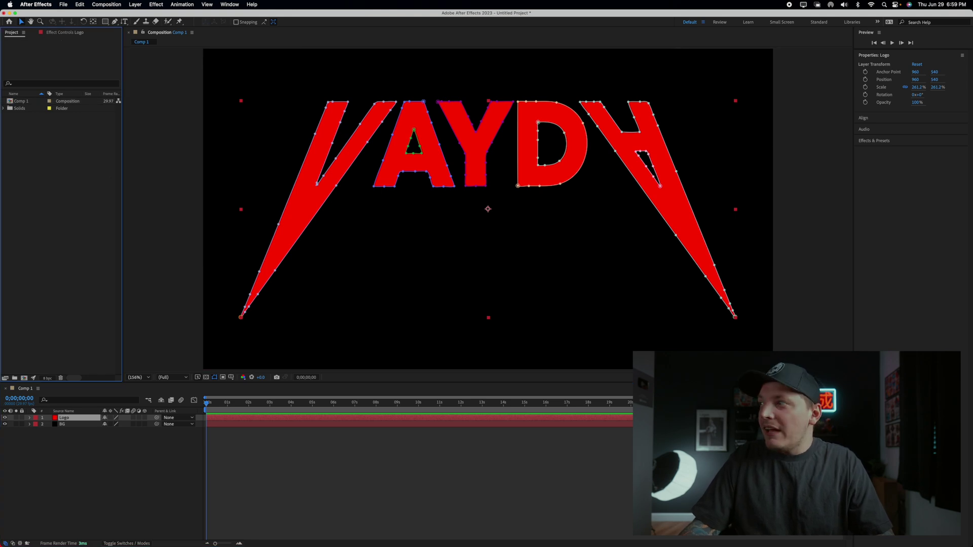
- Search 'ele' in Effects & Presets and apply Video Copilot's Element to the Logo layer
{"action": "left_click", "coordinate": [880, 141]}
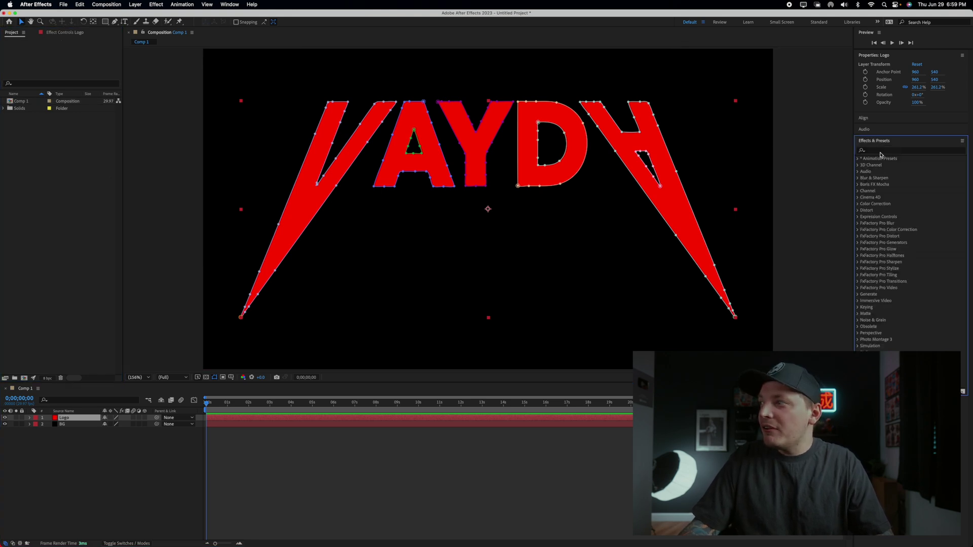
{"action": "left_click", "coordinate": [882, 152]}
{"action": "type", "text": "ele"}
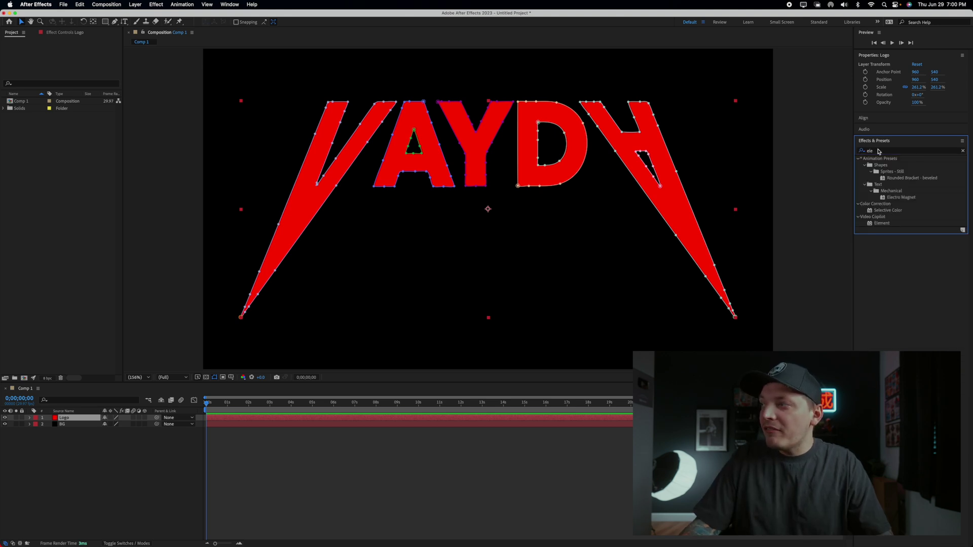
{"action": "left_click_drag", "start_coordinate": [893, 225], "coordinate": [75, 421]}
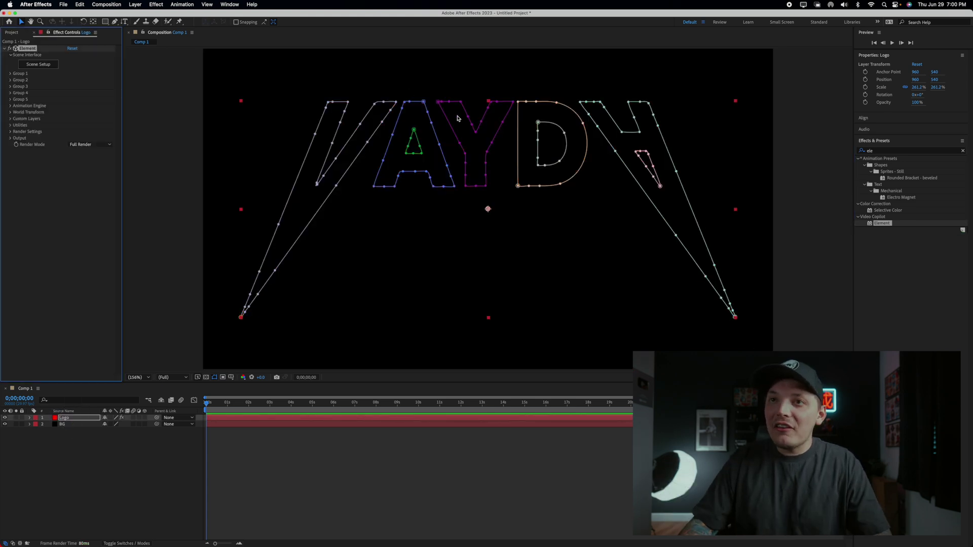
- Set Element's Custom Layers Path Layer 1 to Logo and launch Scene Setup
{"action": "left_click", "coordinate": [24, 119]}
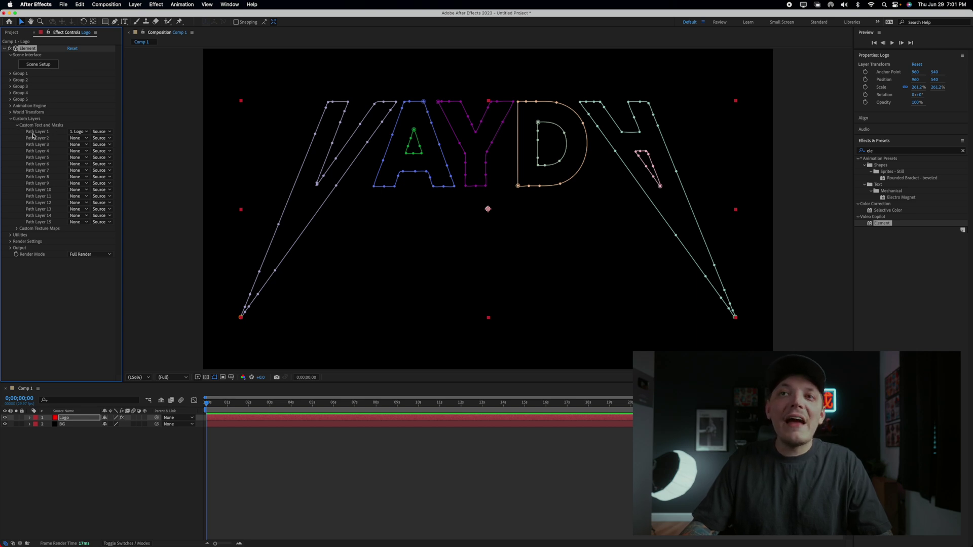
{"action": "left_click", "coordinate": [78, 132]}
{"action": "left_click", "coordinate": [83, 116]}
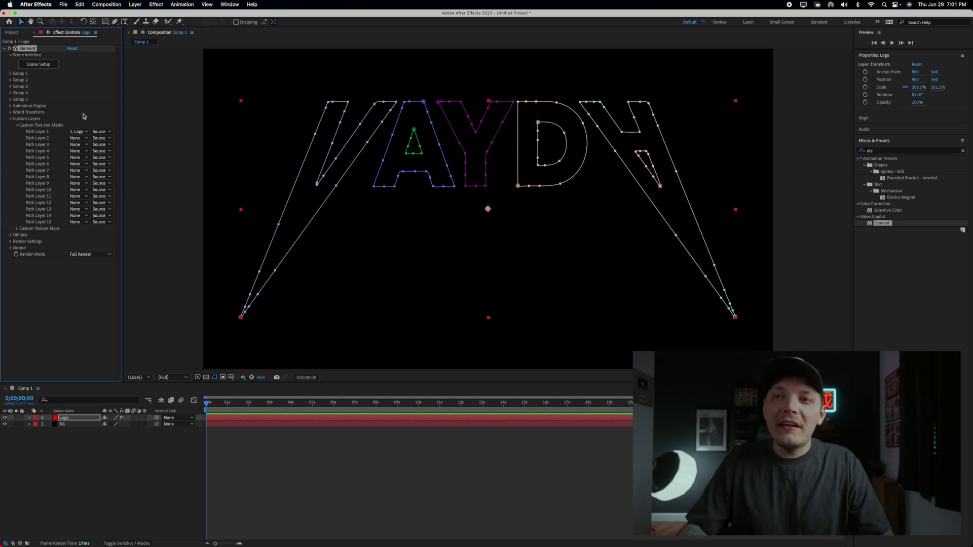
{"action": "left_click", "coordinate": [16, 229]}
{"action": "left_click", "coordinate": [16, 230]}
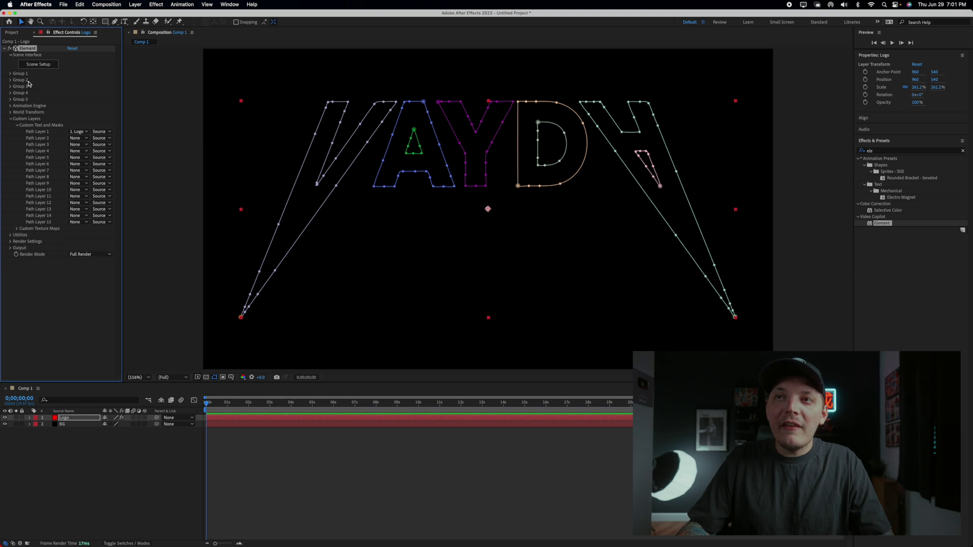
{"action": "left_click", "coordinate": [33, 65]}
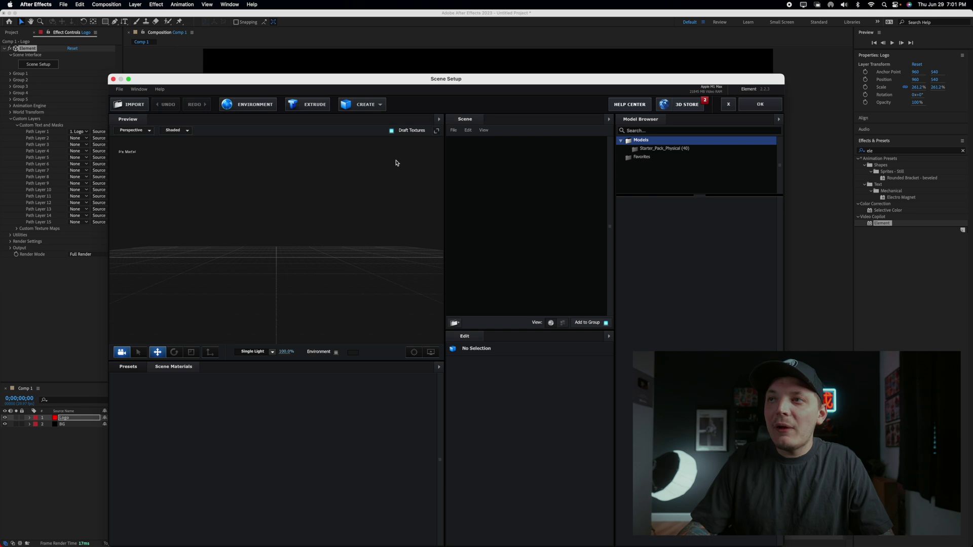
- Extrude the VAYDA paths into a 3D model, reveal its Bevel 1, and duplicate the model
{"action": "left_click", "coordinate": [315, 105]}
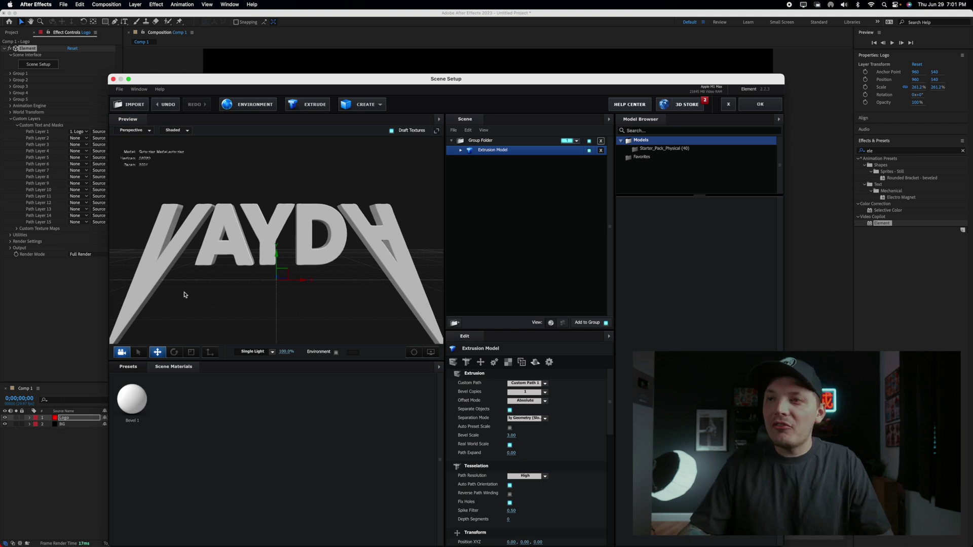
{"action": "scroll", "coordinate": [226, 230], "scroll_direction": "up", "scroll_amount": 5}
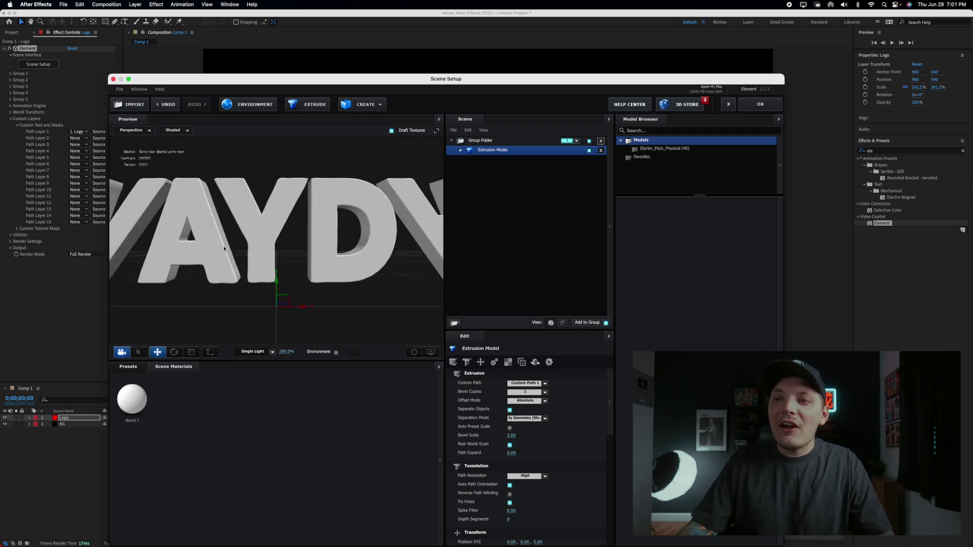
{"action": "scroll", "coordinate": [213, 255], "scroll_direction": "down", "scroll_amount": 2}
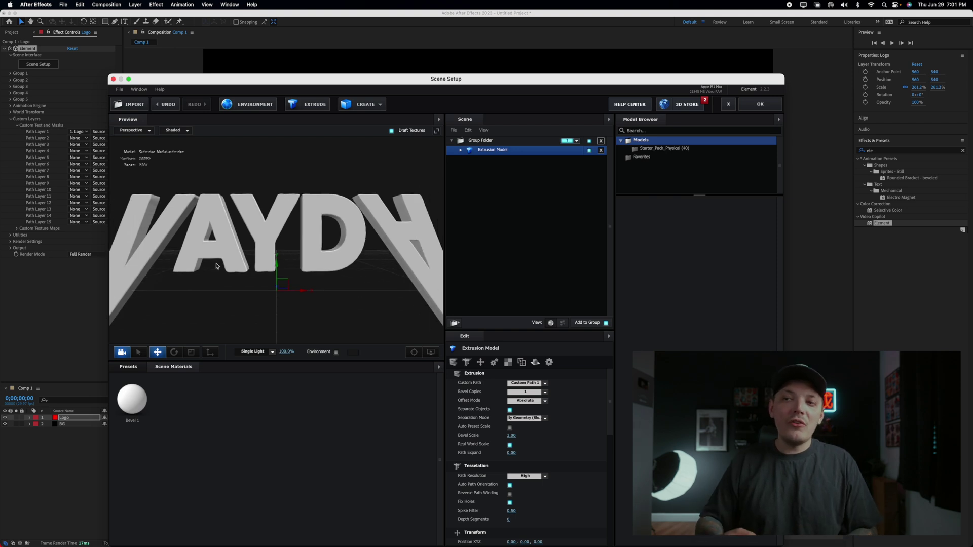
{"action": "double_click", "coordinate": [523, 151]}
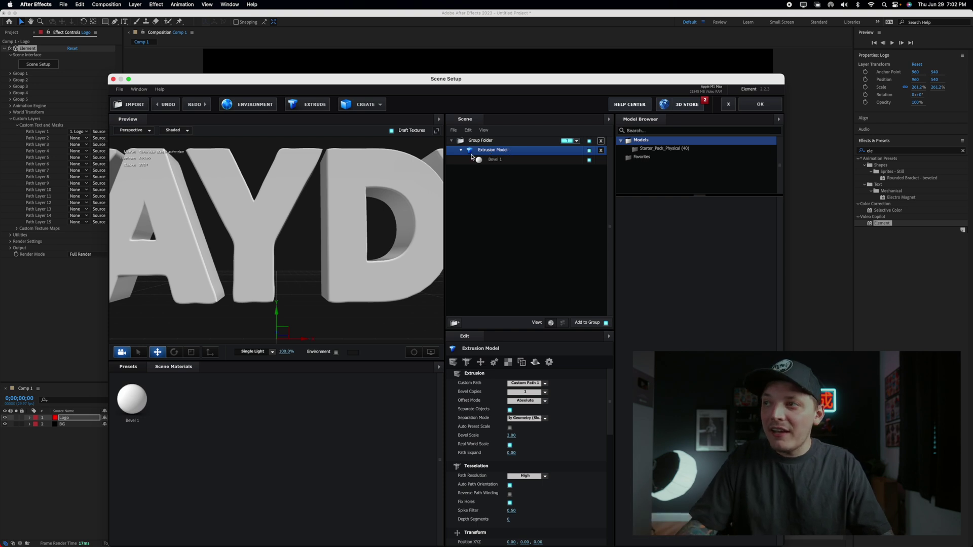
{"action": "left_click", "coordinate": [506, 160]}
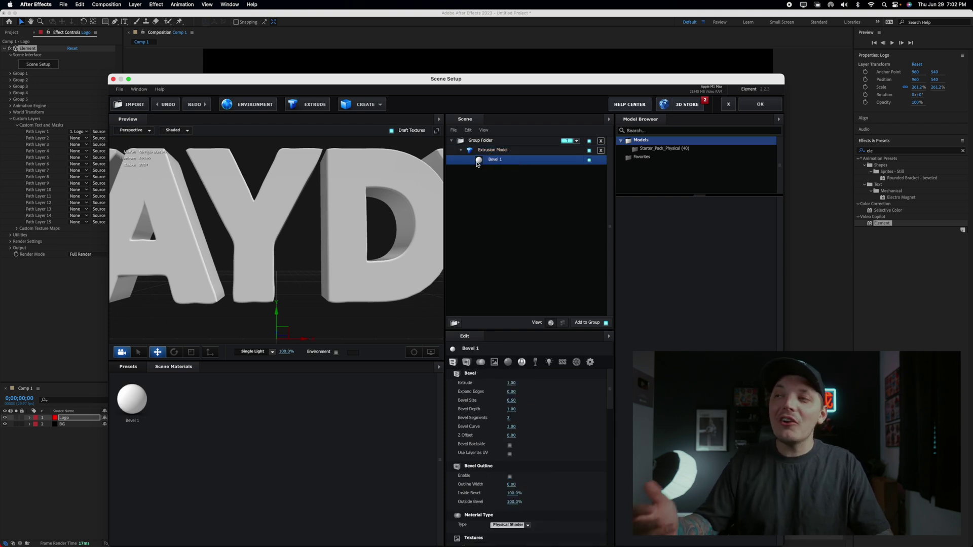
{"action": "left_click", "coordinate": [490, 152]}
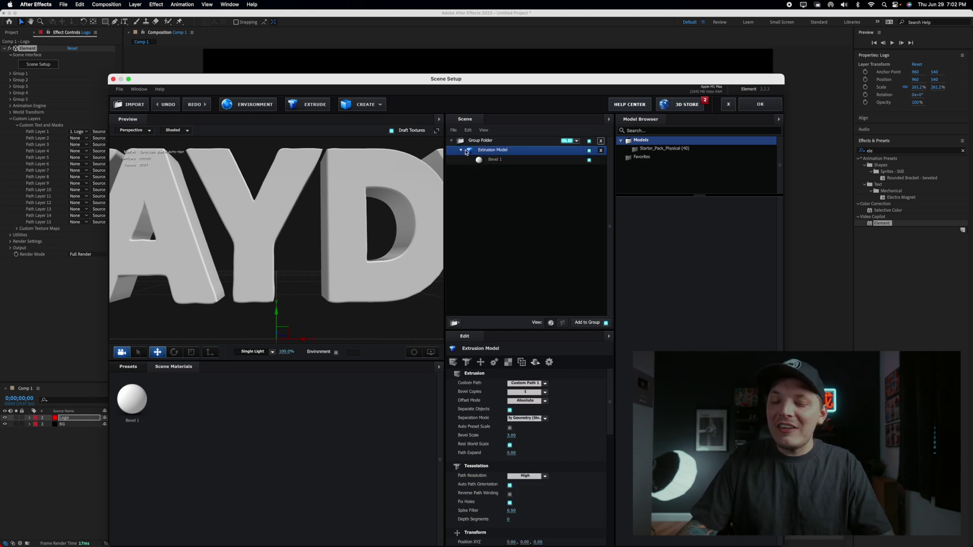
{"action": "key", "text": "super+d"}
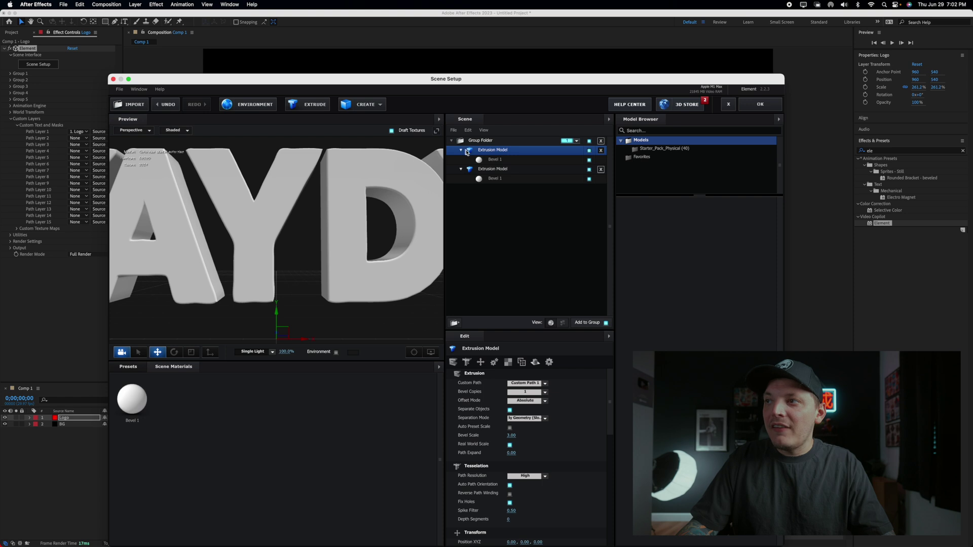
- Turn on the first model's bevel outline and deepen its Bevel 1 extrusion
{"action": "left_click", "coordinate": [508, 161]}
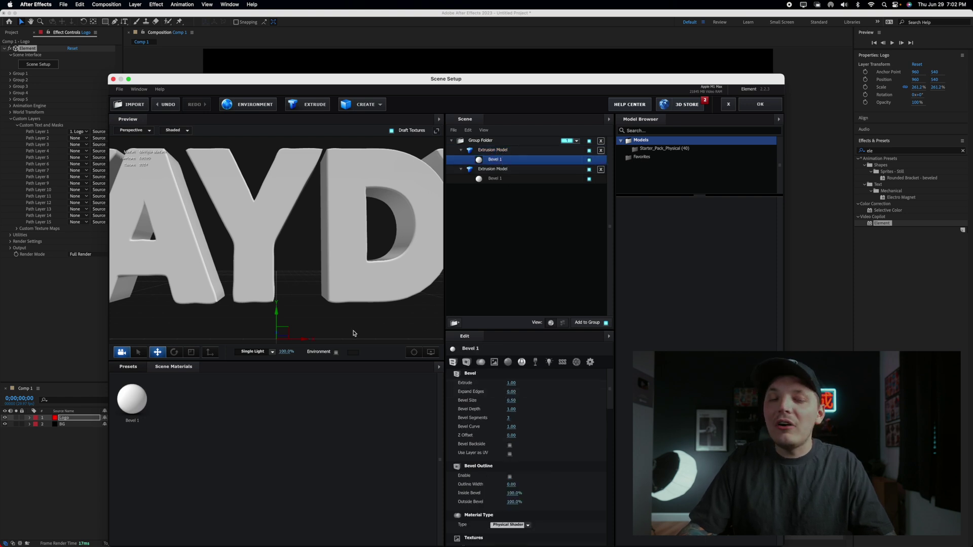
{"action": "scroll", "coordinate": [508, 472], "scroll_direction": "down", "scroll_amount": 3}
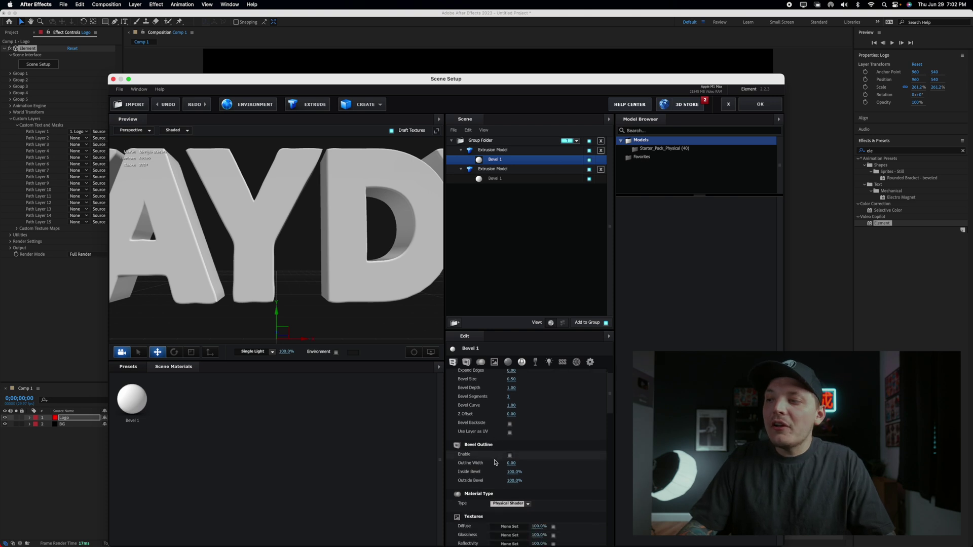
{"action": "scroll", "coordinate": [501, 443], "scroll_direction": "up", "scroll_amount": 3}
{"action": "left_click", "coordinate": [506, 477]}
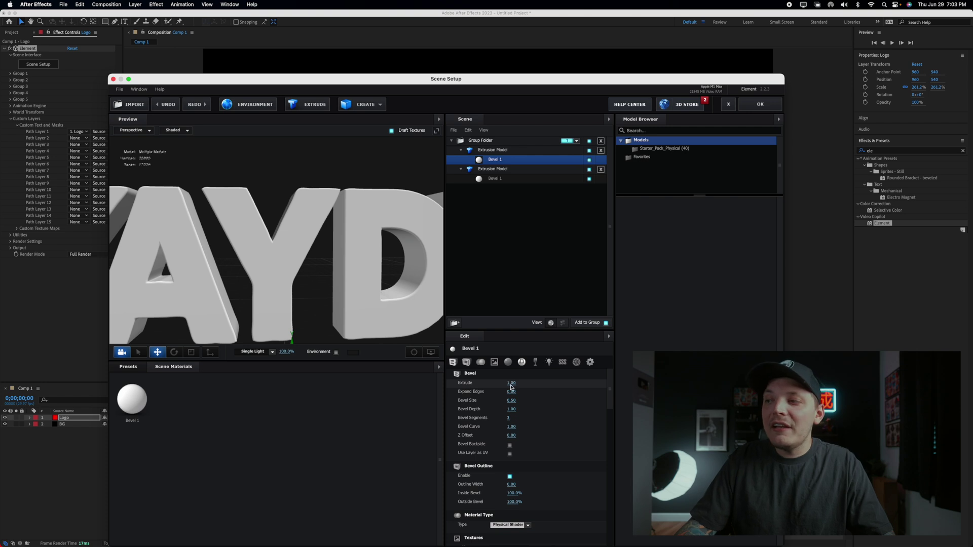
{"action": "left_click_drag", "start_coordinate": [510, 385], "coordinate": [529, 384]}
- Orbit the preview to check the letters, then select the second model's Bevel 1 and open the material presets
{"action": "mouse_move", "coordinate": [306, 314]}
{"action": "left_mouse_down"}
{"action": "mouse_move", "coordinate": [316, 318]}
{"action": "mouse_move", "coordinate": [293, 263]}
{"action": "mouse_move", "coordinate": [311, 299]}
{"action": "left_mouse_up"}
{"action": "scroll", "coordinate": [305, 301], "scroll_direction": "down", "scroll_amount": 10}
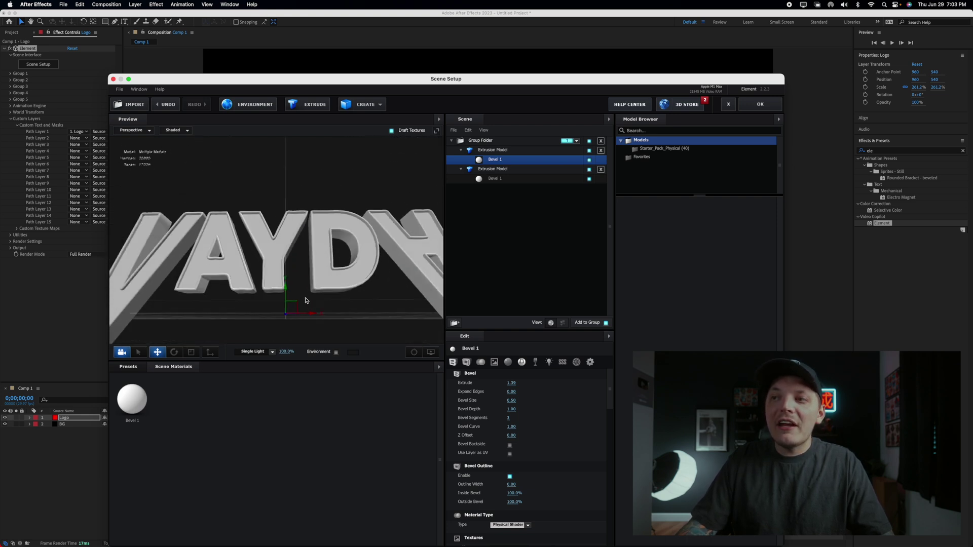
{"action": "left_click_drag", "start_coordinate": [294, 308], "coordinate": [287, 284]}
{"action": "scroll", "coordinate": [285, 287], "scroll_direction": "up", "scroll_amount": 10}
{"action": "scroll", "coordinate": [282, 290], "scroll_direction": "up", "scroll_amount": 5}
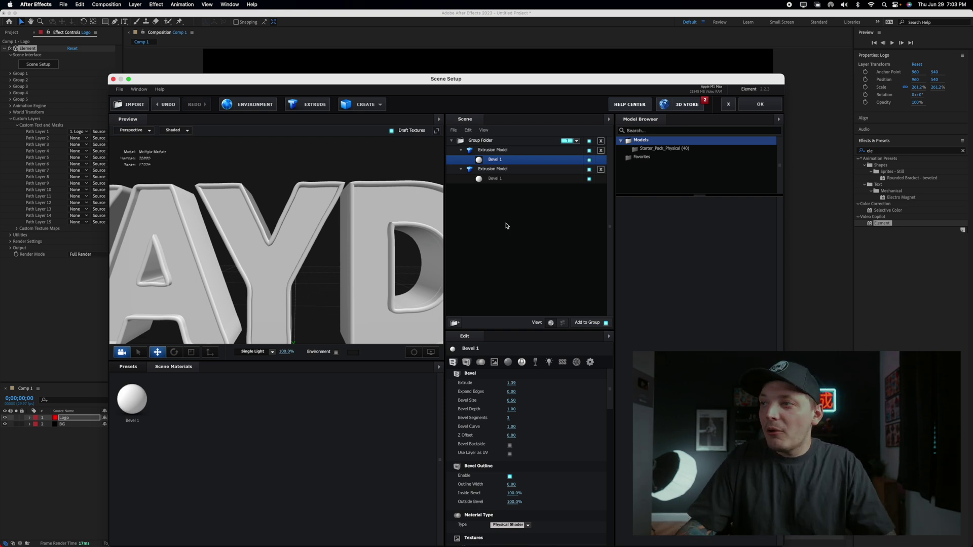
{"action": "left_click", "coordinate": [499, 179]}
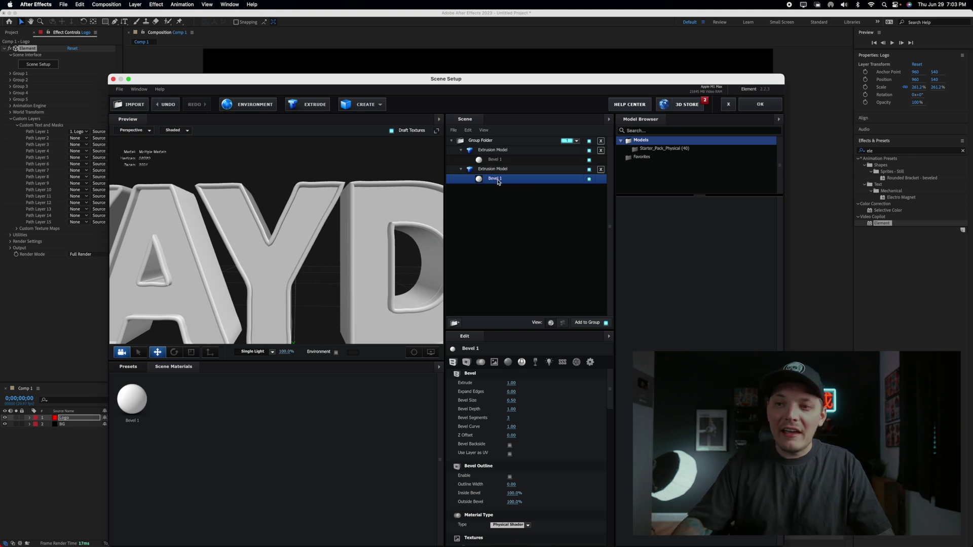
{"action": "left_click", "coordinate": [129, 366]}
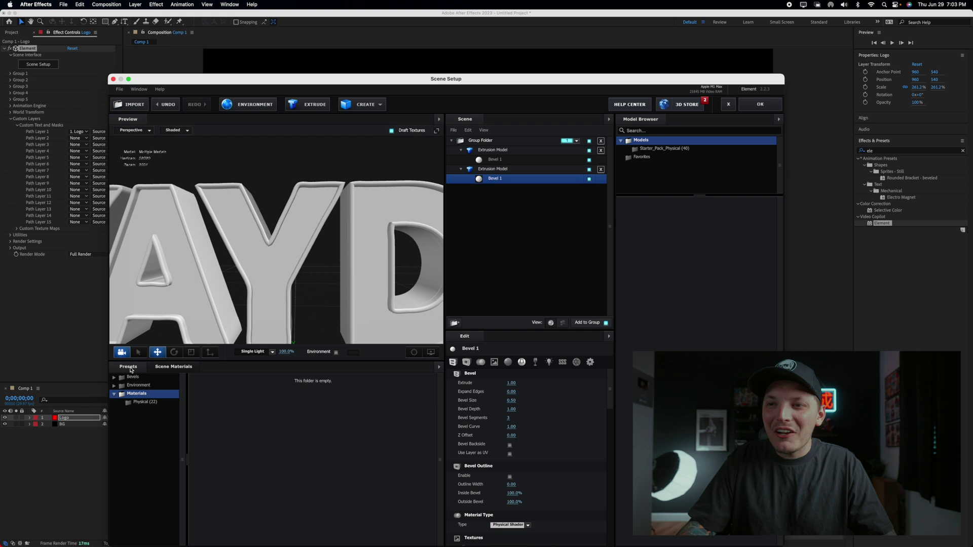
- Apply the Metal_Diffused physical preset to the letter faces and inspect its settings
{"action": "left_click", "coordinate": [144, 402]}
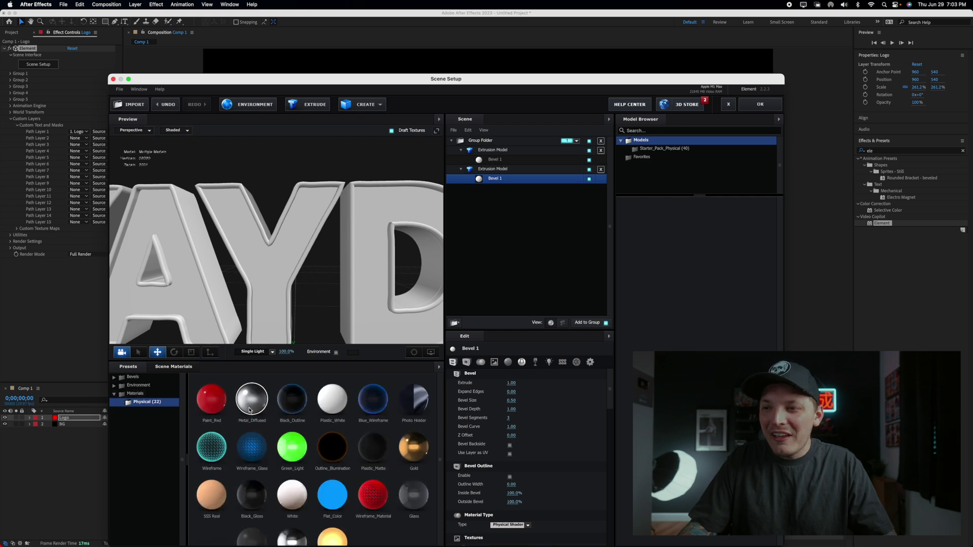
{"action": "left_click_drag", "start_coordinate": [249, 409], "coordinate": [263, 290]}
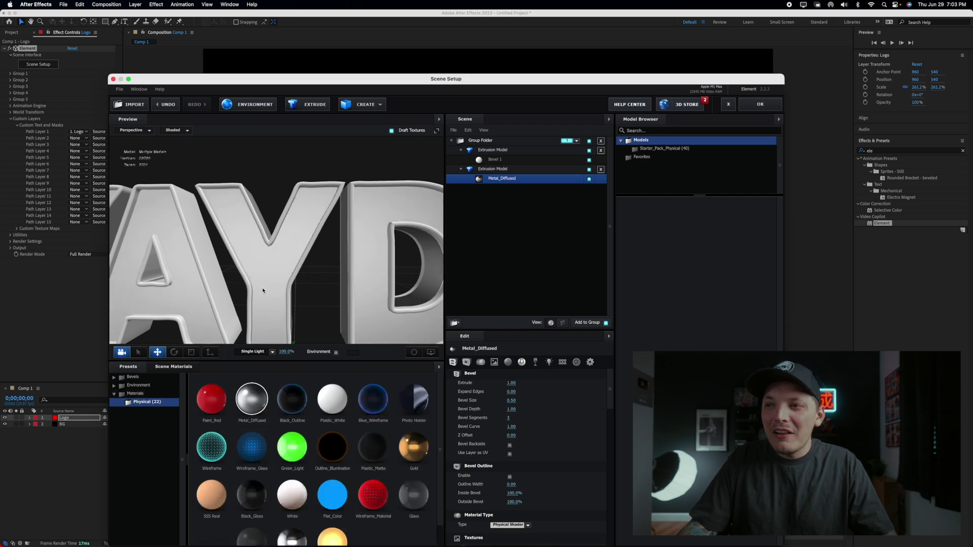
{"action": "key", "text": "super+z"}
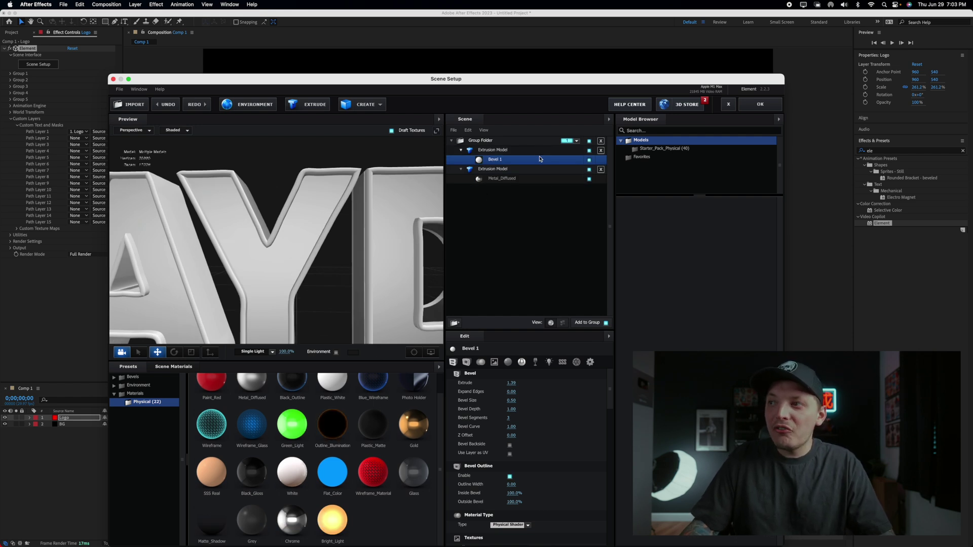
{"action": "left_click", "coordinate": [492, 182]}
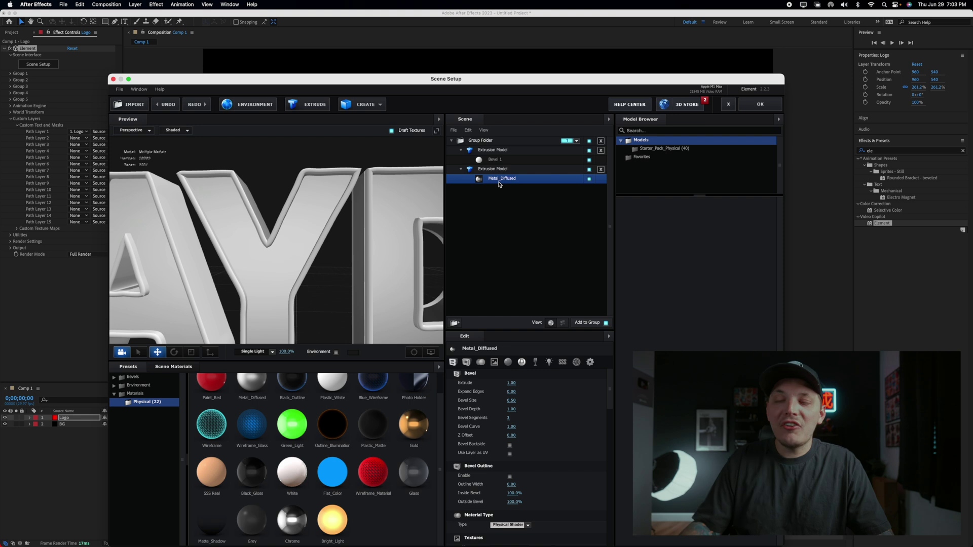
- Assign the Gold material to the first extrusion's Bevel 1 row
{"action": "left_click", "coordinate": [506, 161]}
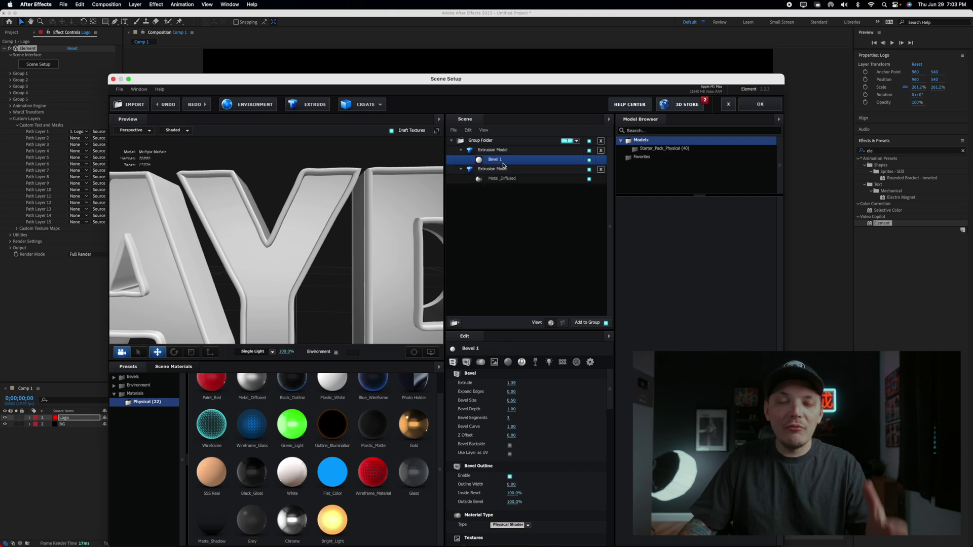
{"action": "left_click_drag", "start_coordinate": [410, 429], "coordinate": [502, 163]}
{"action": "scroll", "coordinate": [277, 235], "scroll_direction": "down", "scroll_amount": 5}
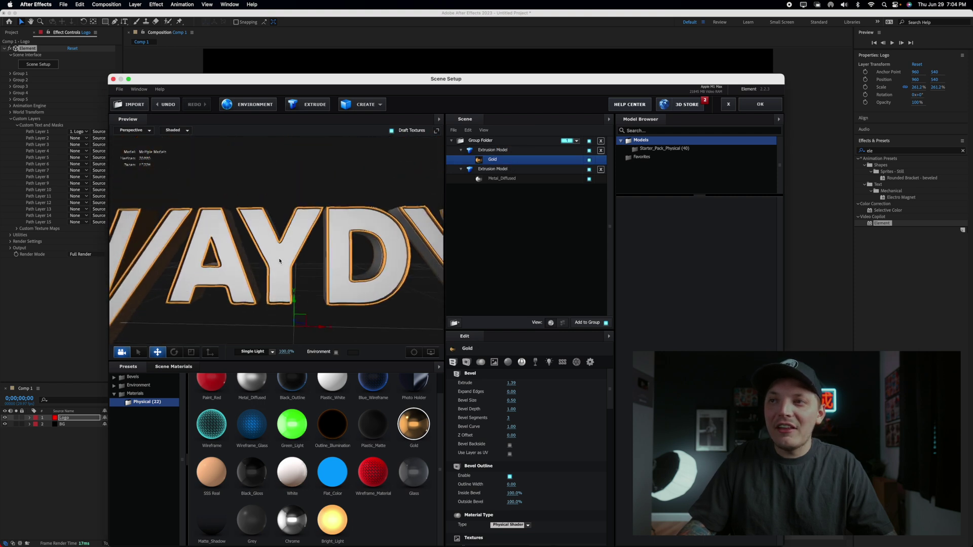
{"action": "scroll", "coordinate": [280, 261], "scroll_direction": "up", "scroll_amount": 5}
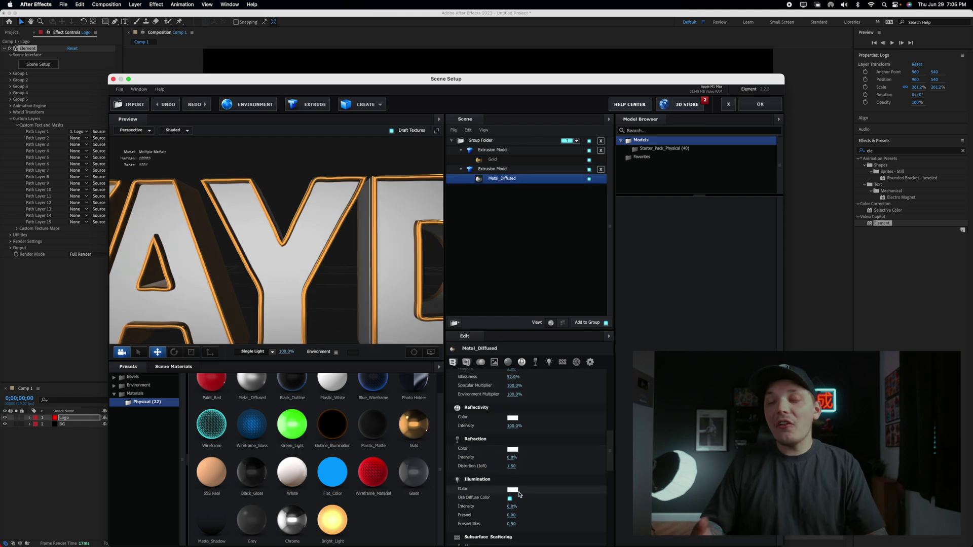
- Tint the Metal_Diffused letter faces with a red reflectivity colour
{"action": "left_click", "coordinate": [513, 419]}
{"action": "left_click_drag", "start_coordinate": [494, 199], "coordinate": [488, 162]}
{"action": "left_click", "coordinate": [542, 220]}
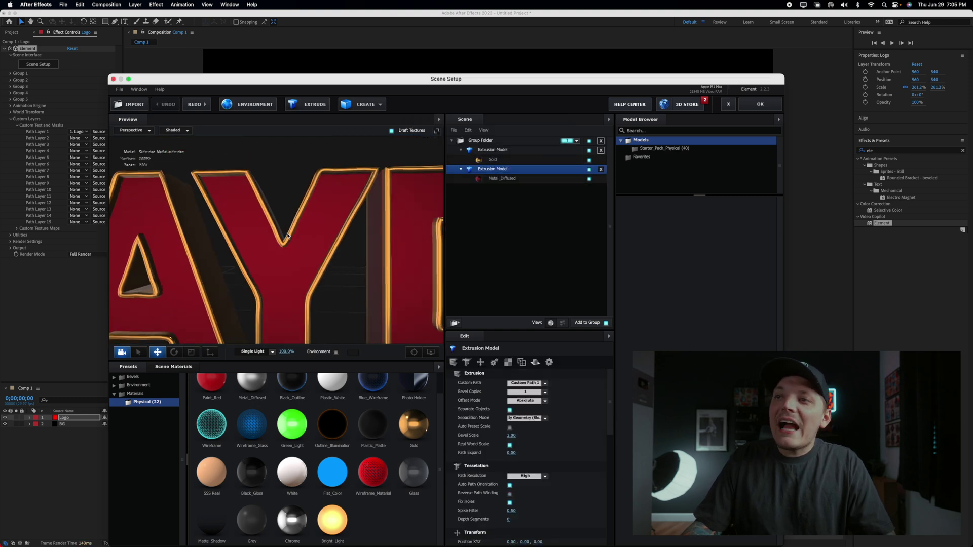
- Deepen the extrusions: Metal_Diffused to 2.76 and Gold to 3.10
{"action": "left_click", "coordinate": [287, 237]}
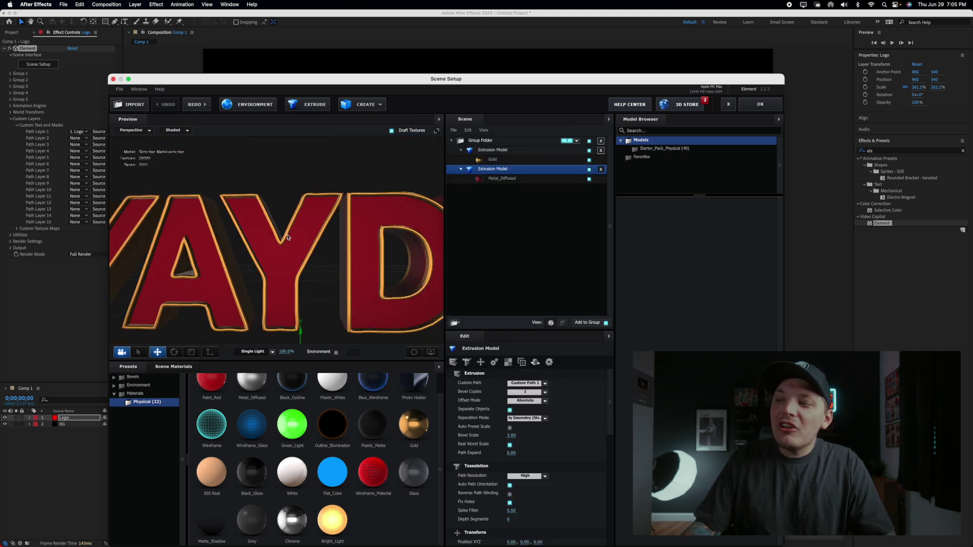
{"action": "left_click", "coordinate": [503, 177]}
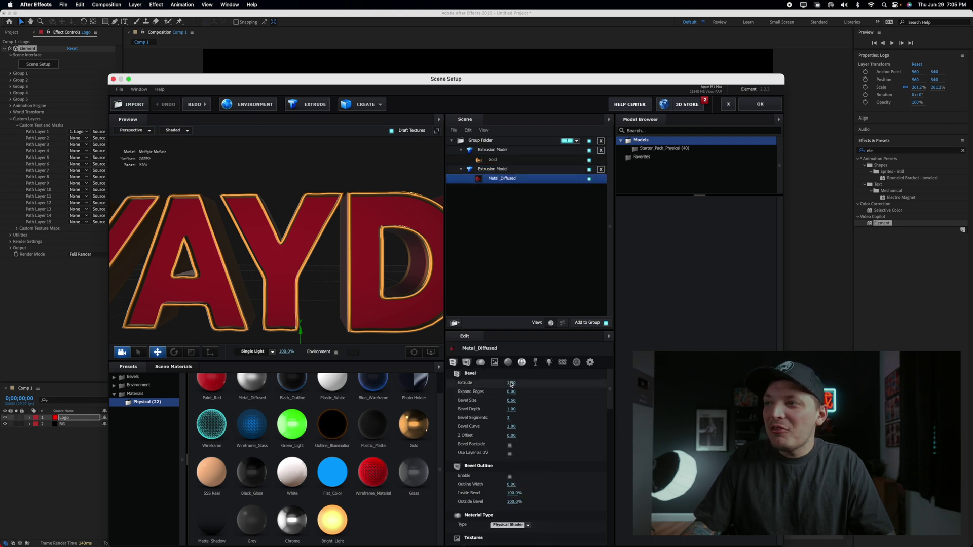
{"action": "left_click_drag", "start_coordinate": [512, 384], "coordinate": [573, 384]}
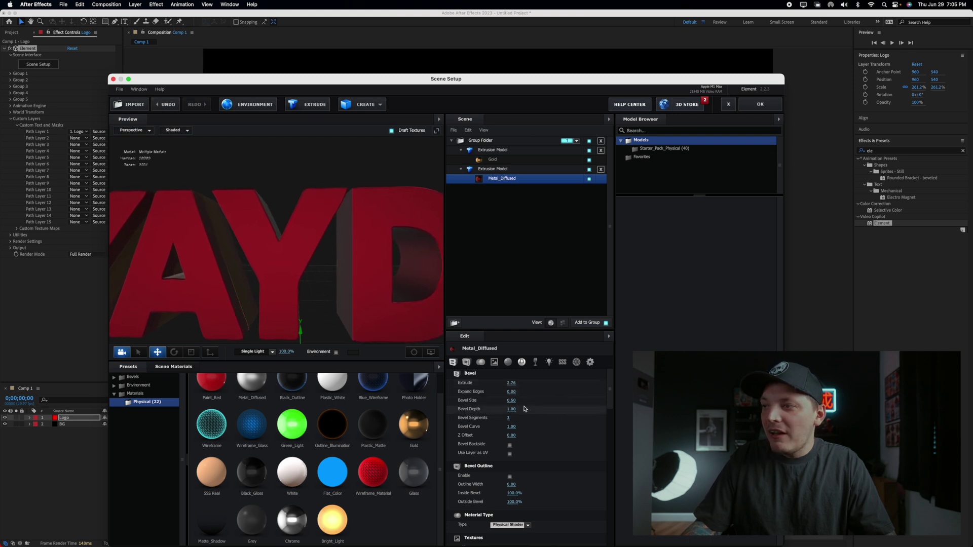
{"action": "left_click", "coordinate": [494, 160]}
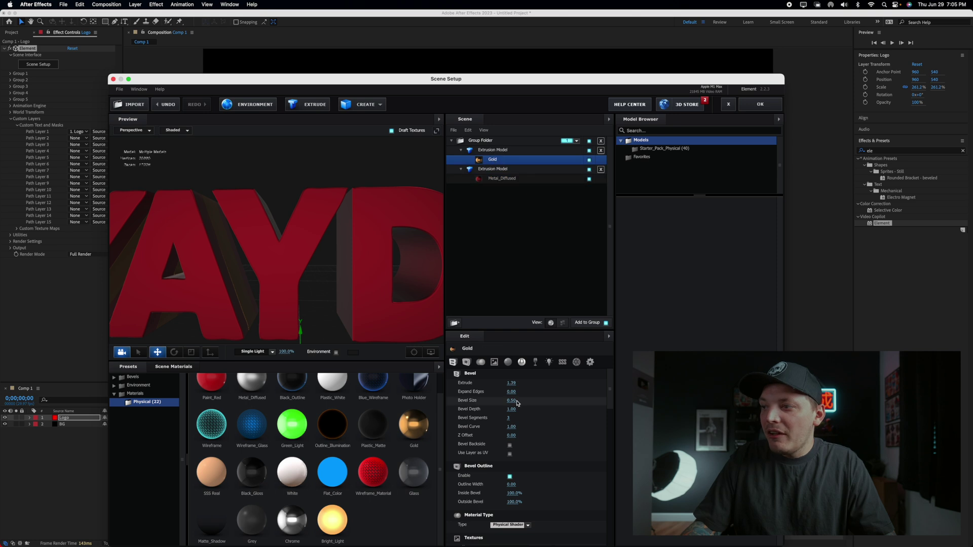
{"action": "left_click", "coordinate": [517, 179]}
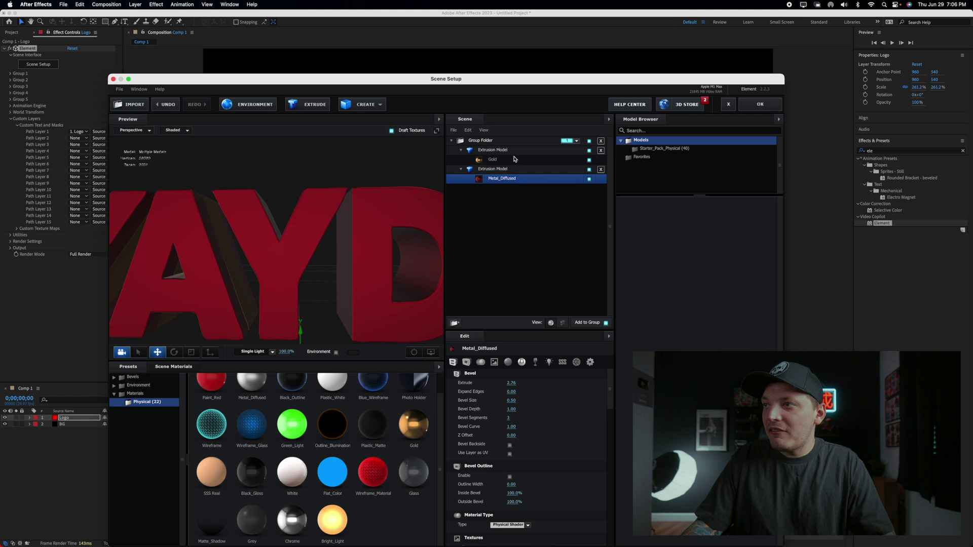
{"action": "left_click", "coordinate": [511, 160]}
{"action": "left_click", "coordinate": [512, 384]}
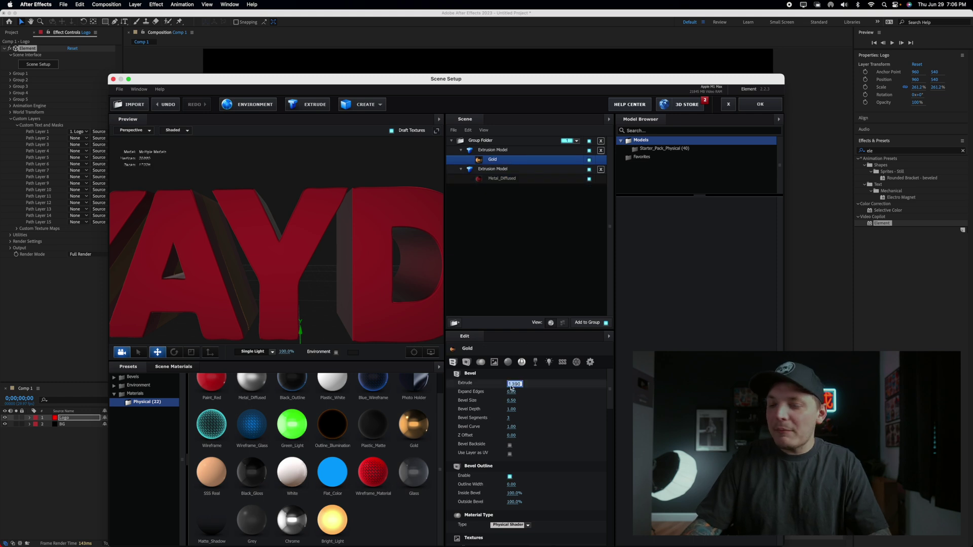
{"action": "type", "text": "2.76"}
{"action": "key", "text": "Return"}
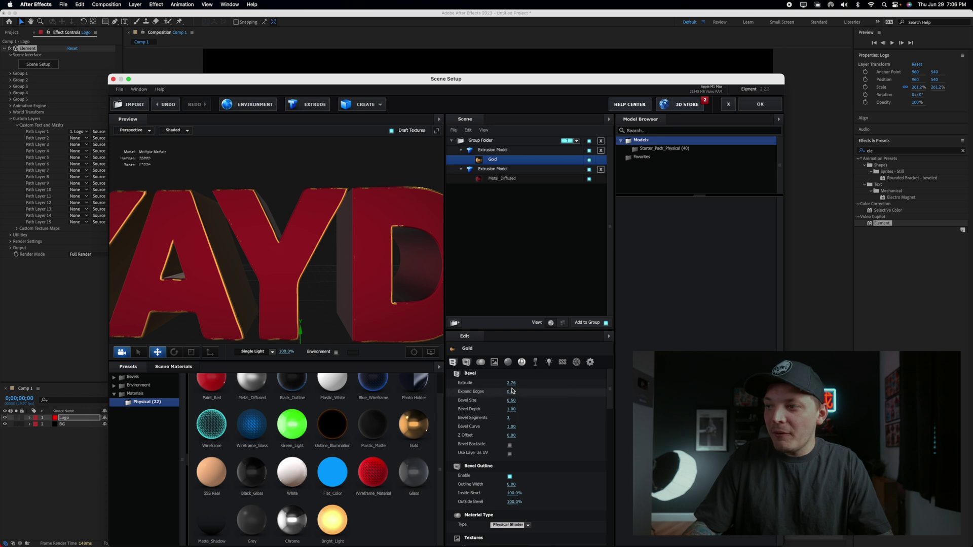
{"action": "left_click_drag", "start_coordinate": [513, 385], "coordinate": [525, 386]}
{"action": "mouse_move", "coordinate": [301, 284]}
{"action": "left_mouse_down"}
{"action": "mouse_move", "coordinate": [301, 300]}
{"action": "mouse_move", "coordinate": [284, 283]}
{"action": "left_mouse_up"}
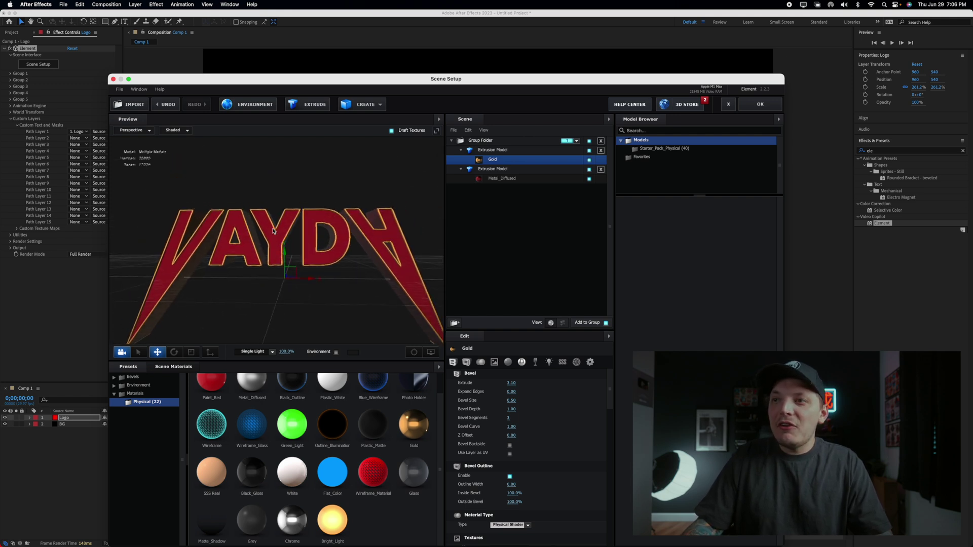
- Tilt the whole logo group back slightly with the Rotate tool
{"action": "left_click", "coordinate": [494, 141]}
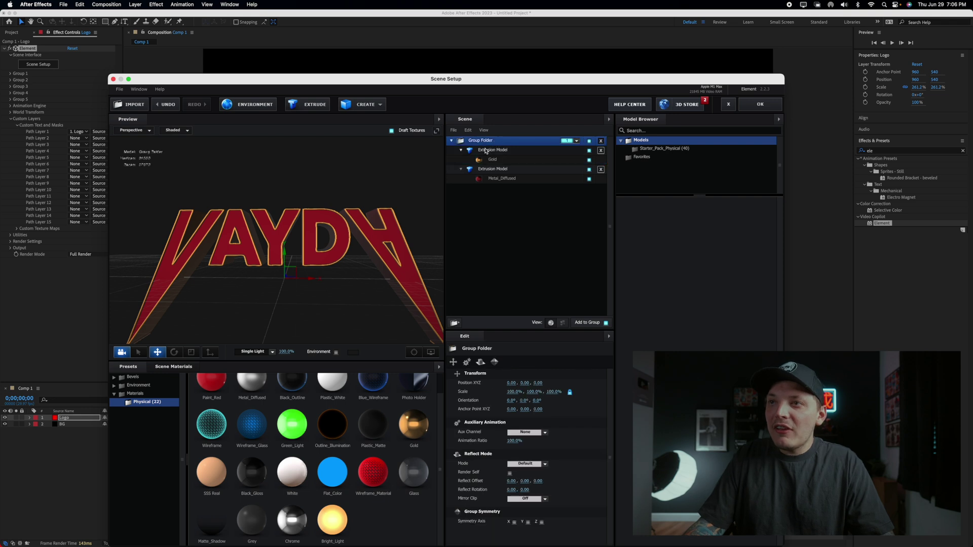
{"action": "left_click", "coordinate": [174, 351]}
{"action": "left_click_drag", "start_coordinate": [285, 274], "coordinate": [284, 270]}
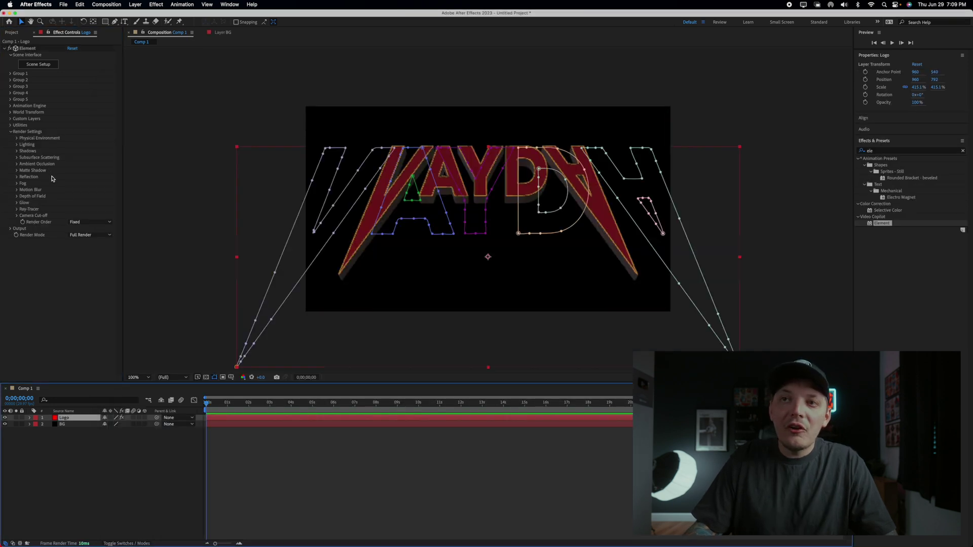
- Set Ambient Occlusion AO Mode to Ray-Traced in the render settings
{"action": "left_click", "coordinate": [17, 164]}
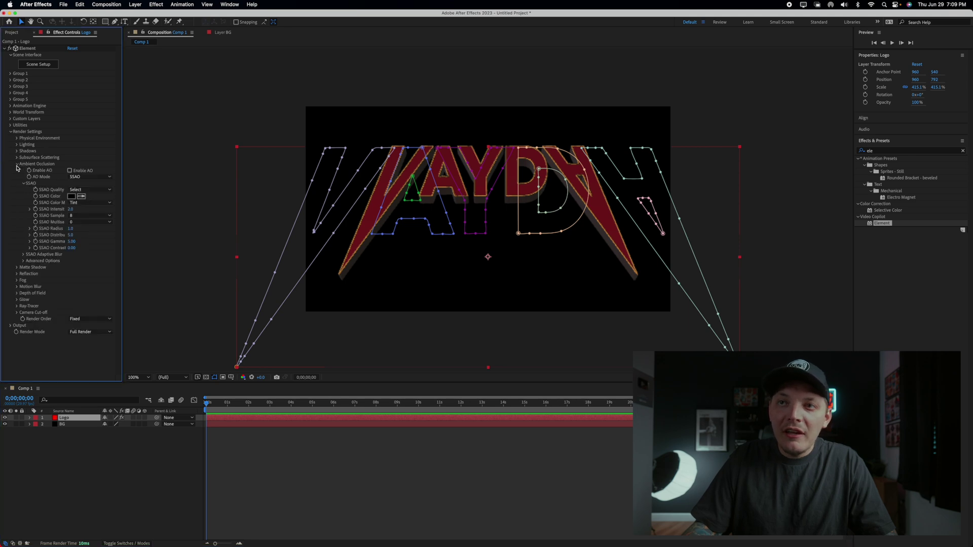
{"action": "left_click", "coordinate": [84, 178]}
{"action": "left_click", "coordinate": [87, 191]}
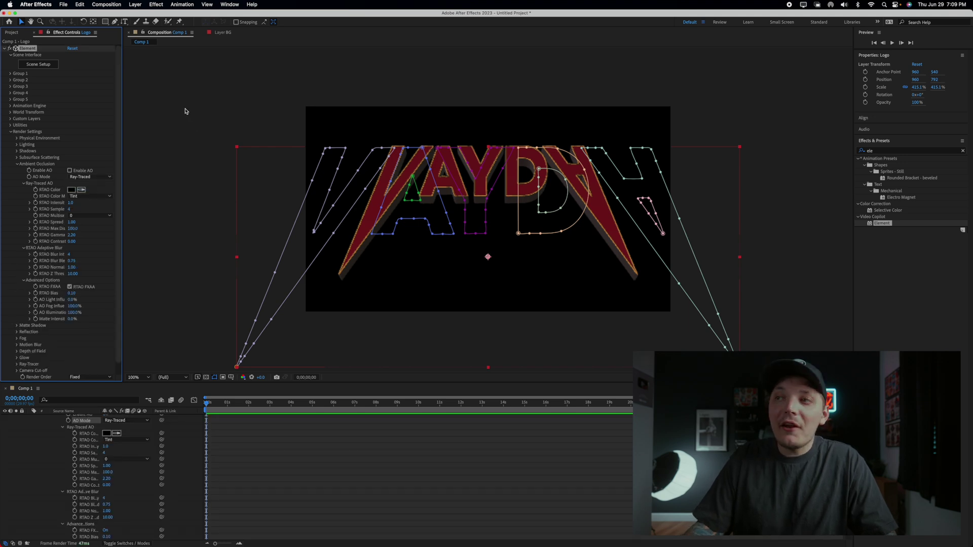
- Deselect the logo layer to view the ray-traced red-and-gold render
{"action": "left_click", "coordinate": [185, 111]}
{"action": "left_click", "coordinate": [502, 188]}
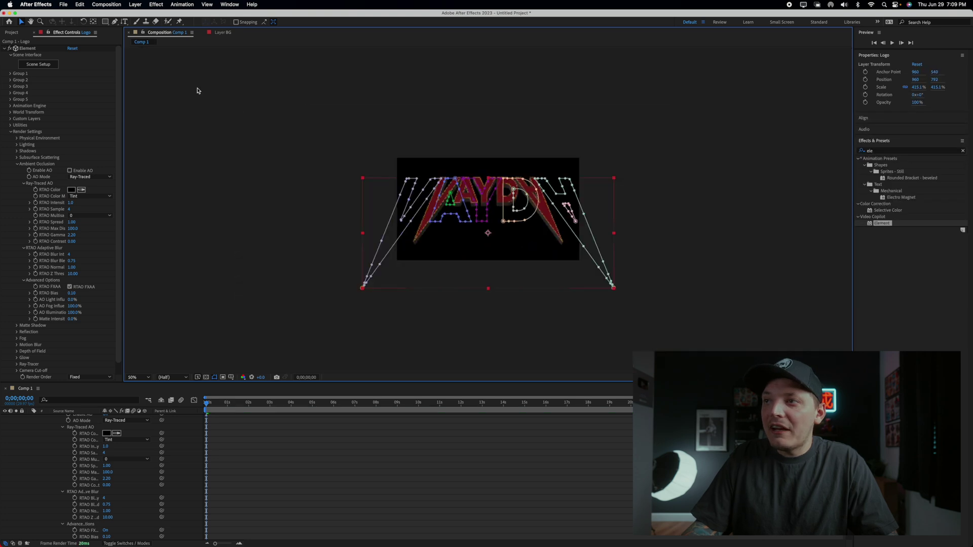
{"action": "left_click", "coordinate": [196, 91]}
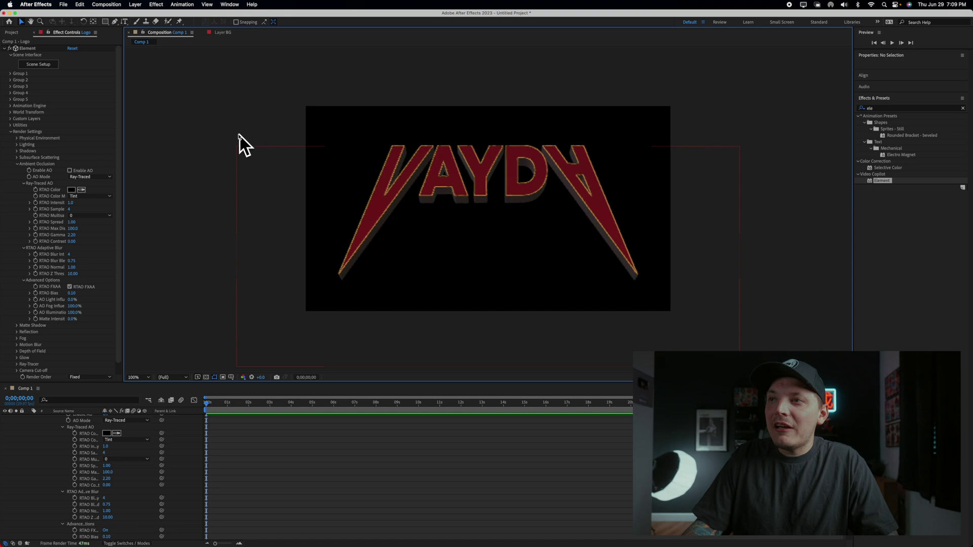
{"action": "left_click", "coordinate": [484, 202]}
{"action": "left_click", "coordinate": [201, 138]}
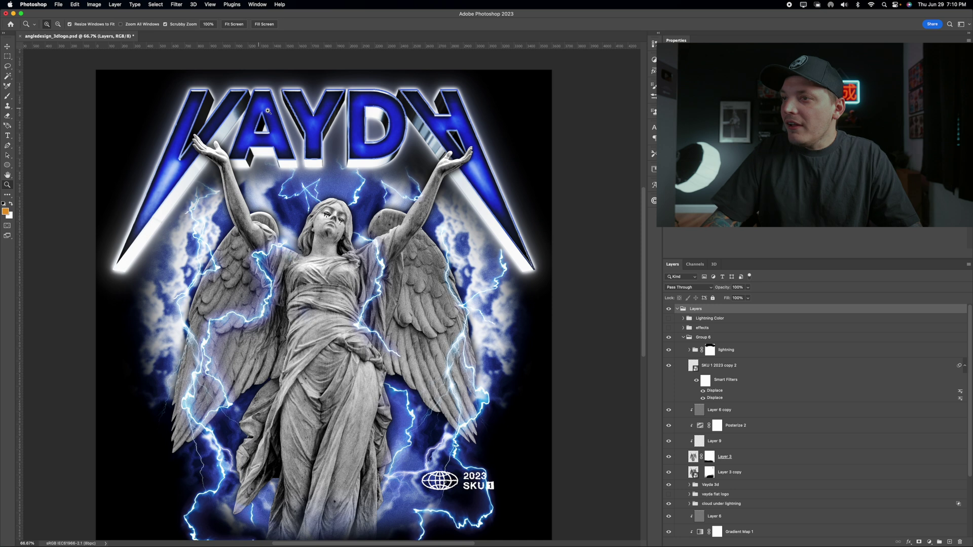
- Hide the lightning layer and the 2023 SKU badge on the poster
{"action": "scroll", "coordinate": [312, 241], "scroll_direction": "down", "scroll_amount": 2}
{"action": "scroll", "coordinate": [313, 242], "scroll_direction": "down", "scroll_amount": 3}
{"action": "scroll", "coordinate": [324, 233], "scroll_direction": "up", "scroll_amount": 3}
{"action": "scroll", "coordinate": [340, 225], "scroll_direction": "right", "scroll_amount": 1}
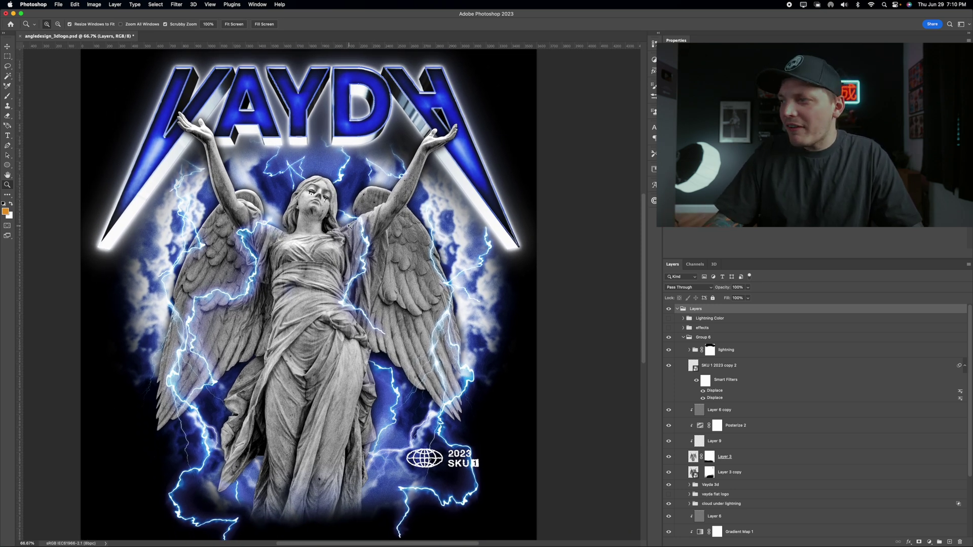
{"action": "left_click", "coordinate": [668, 352]}
{"action": "left_click", "coordinate": [668, 350]}
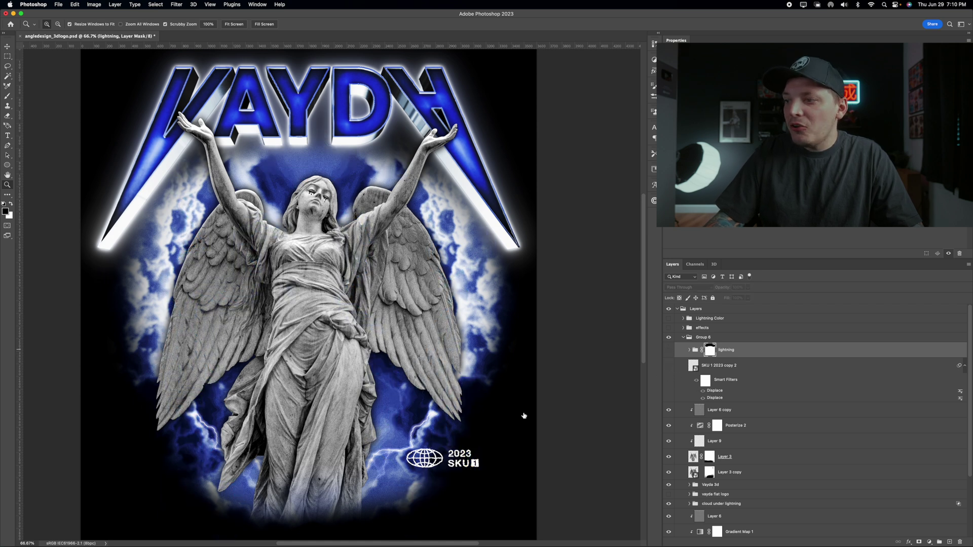
{"action": "left_click", "coordinate": [667, 367]}
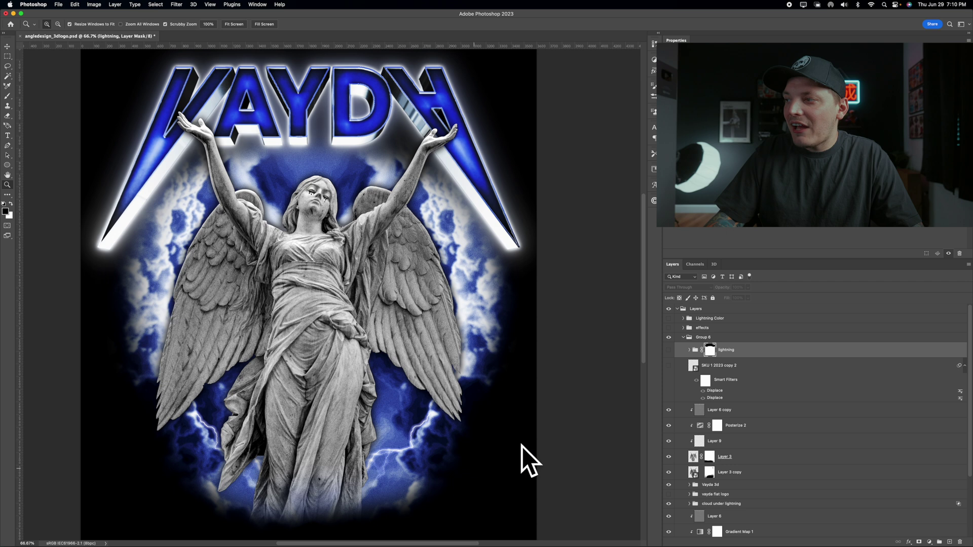
- Rename the Layer 6 copy grain overlay to Grain
{"action": "scroll", "coordinate": [694, 409], "scroll_direction": "down", "scroll_amount": 2}
{"action": "left_click", "coordinate": [712, 379]}
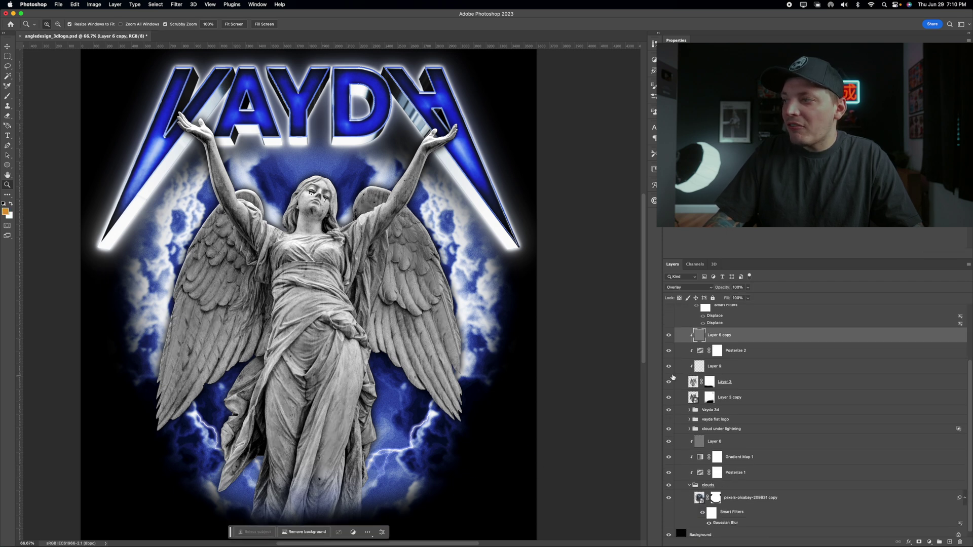
{"action": "key", "text": "super+equal"}
{"action": "key", "text": "super+equal"}
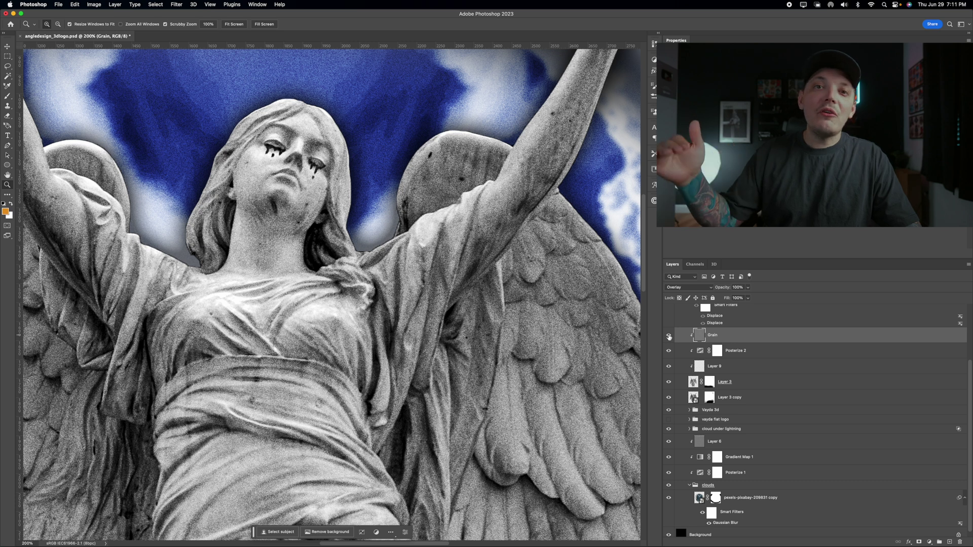
- Compare the grain effect before and after, then turn on Posterize 2
{"action": "left_click", "coordinate": [669, 336]}
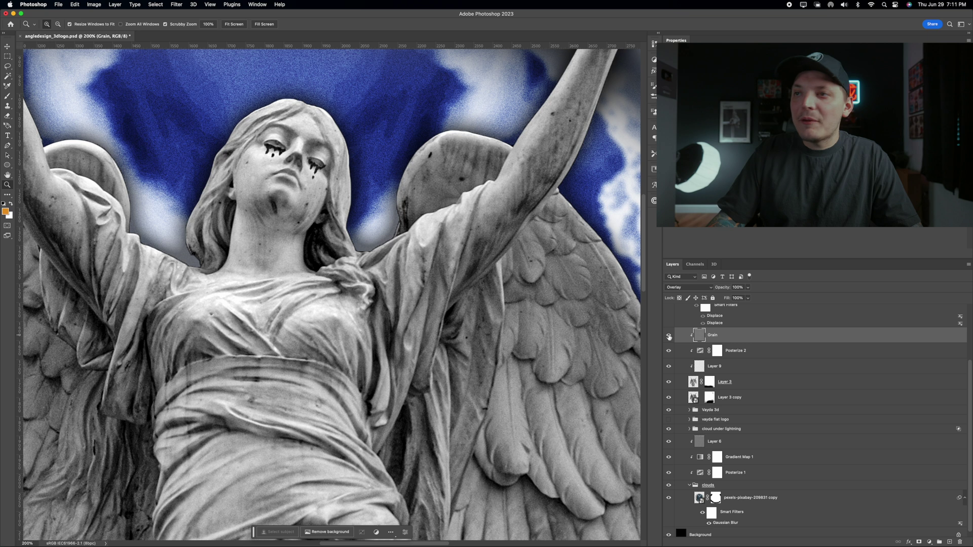
{"action": "left_click", "coordinate": [669, 335]}
{"action": "scroll", "coordinate": [692, 361], "scroll_direction": "down", "scroll_amount": 1}
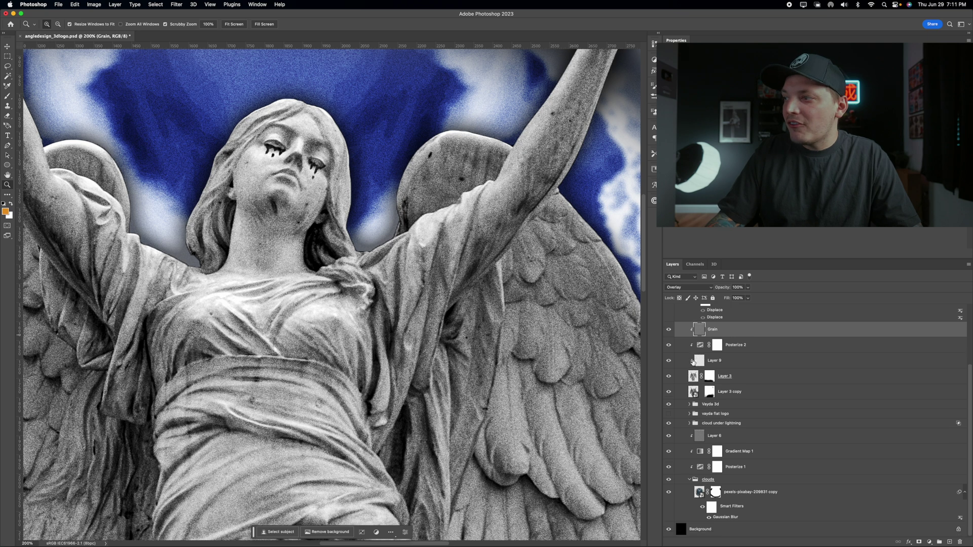
{"action": "left_click", "coordinate": [667, 344]}
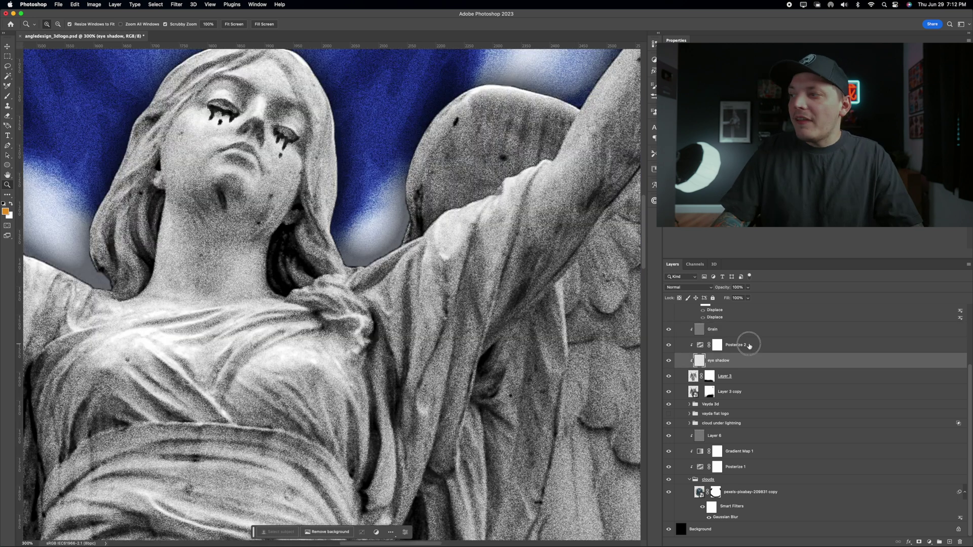
{"action": "left_click", "coordinate": [749, 345]}
- Toggle eye shadow, Layer 3 and Layer 3 copy off and back on to compare
{"action": "left_click", "coordinate": [724, 362]}
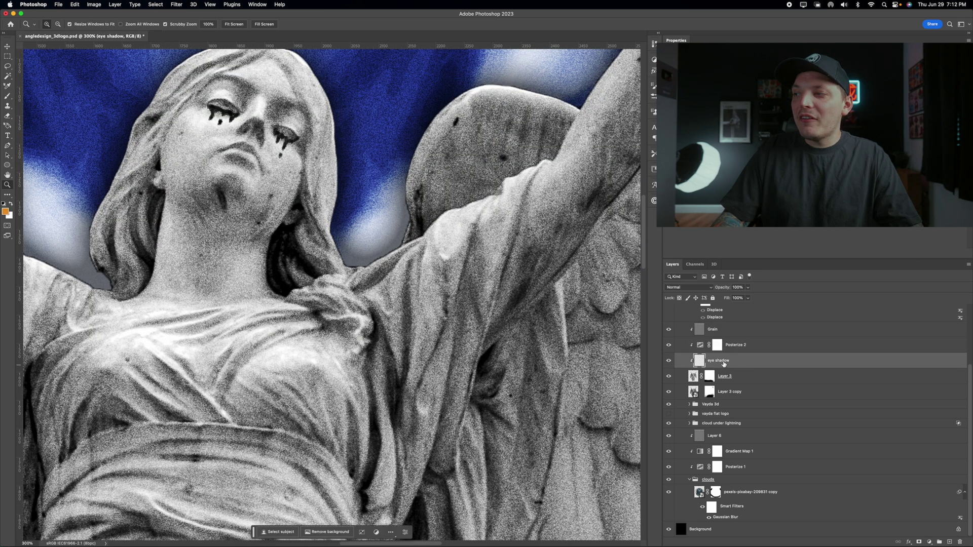
{"action": "left_click", "coordinate": [669, 361]}
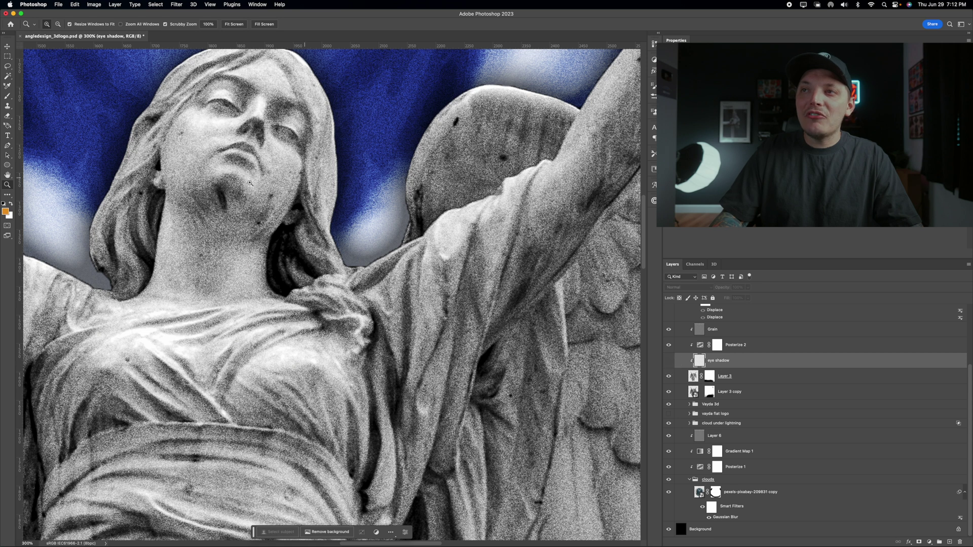
{"action": "left_click", "coordinate": [670, 361]}
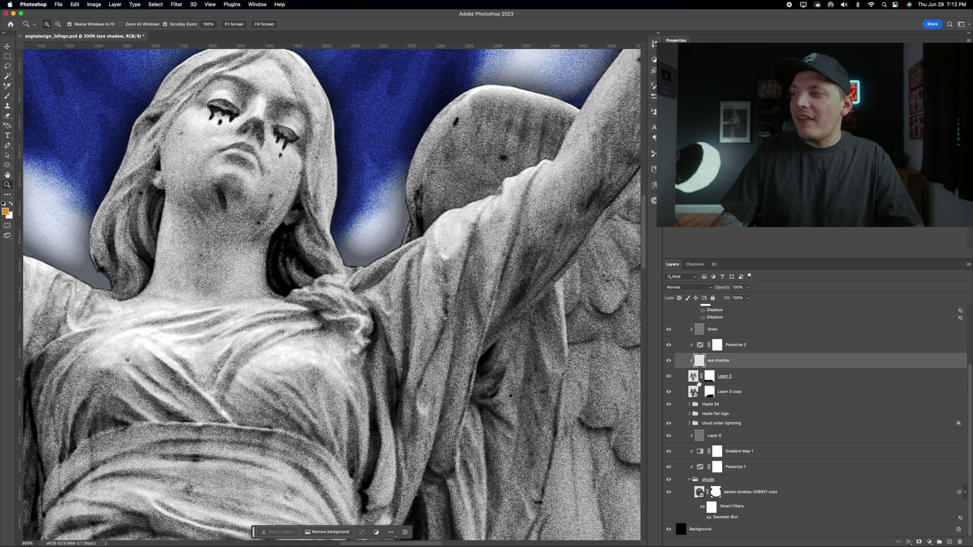
{"action": "left_click", "coordinate": [672, 380]}
{"action": "left_click", "coordinate": [670, 377]}
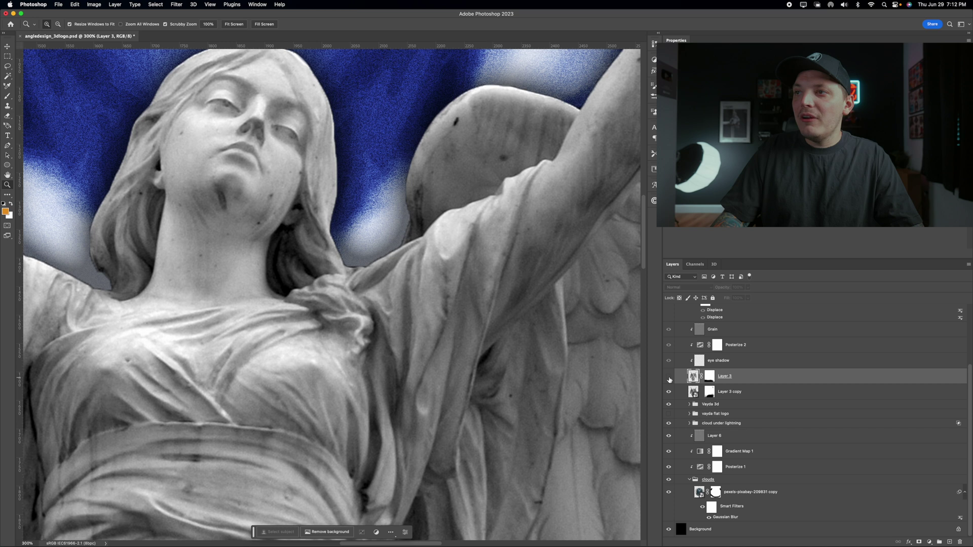
{"action": "left_click", "coordinate": [669, 377]}
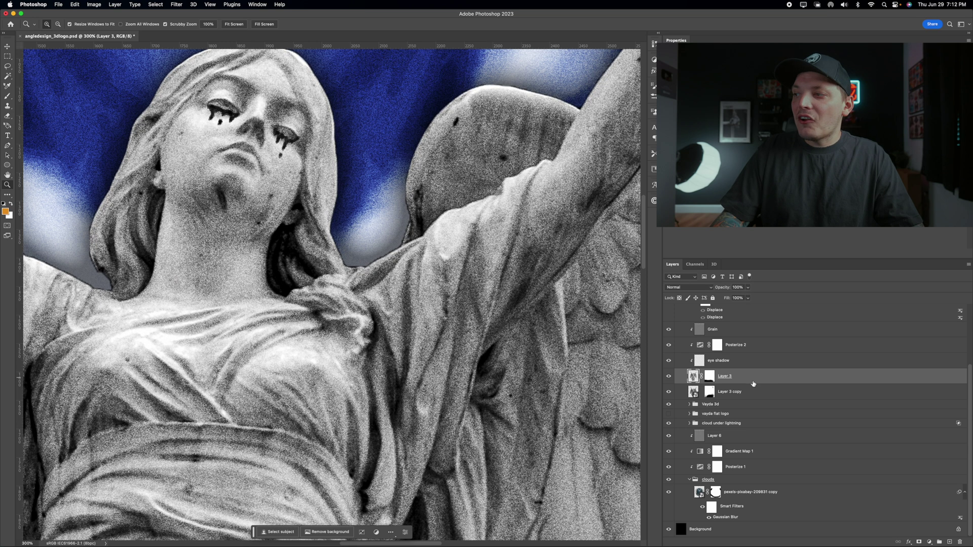
{"action": "left_click", "coordinate": [669, 393]}
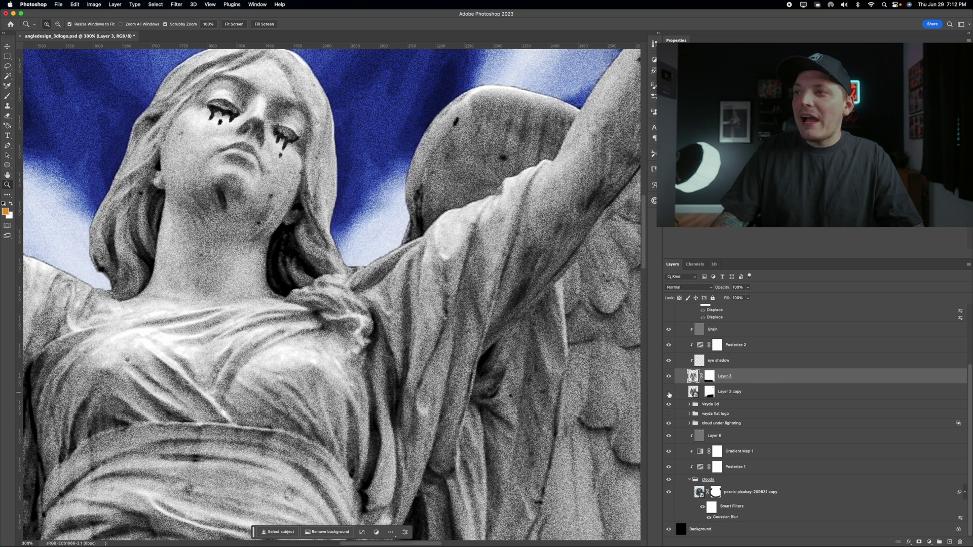
{"action": "left_click", "coordinate": [749, 397]}
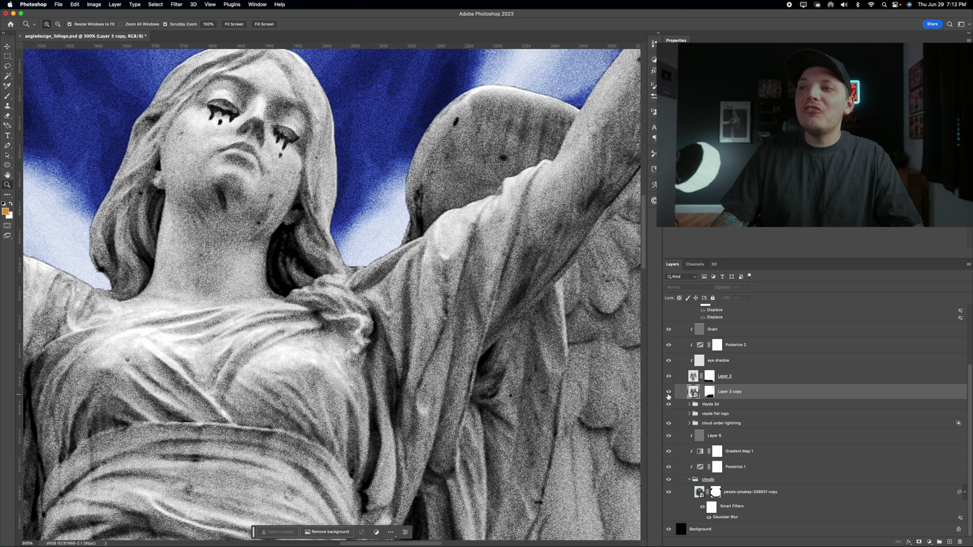
{"action": "left_click", "coordinate": [669, 395]}
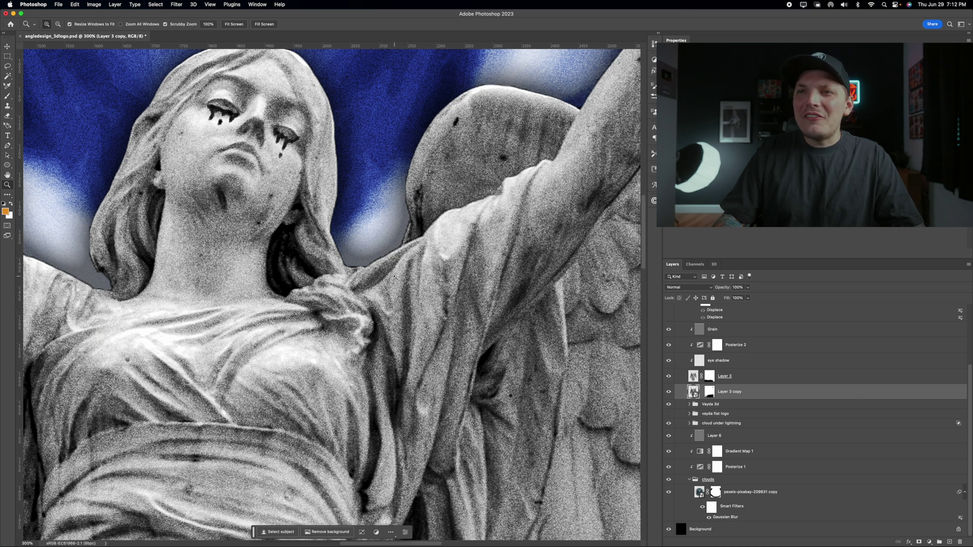
{"action": "scroll", "coordinate": [394, 277], "scroll_direction": "down", "scroll_amount": 2}
{"action": "scroll", "coordinate": [389, 278], "scroll_direction": "down", "scroll_amount": 5}
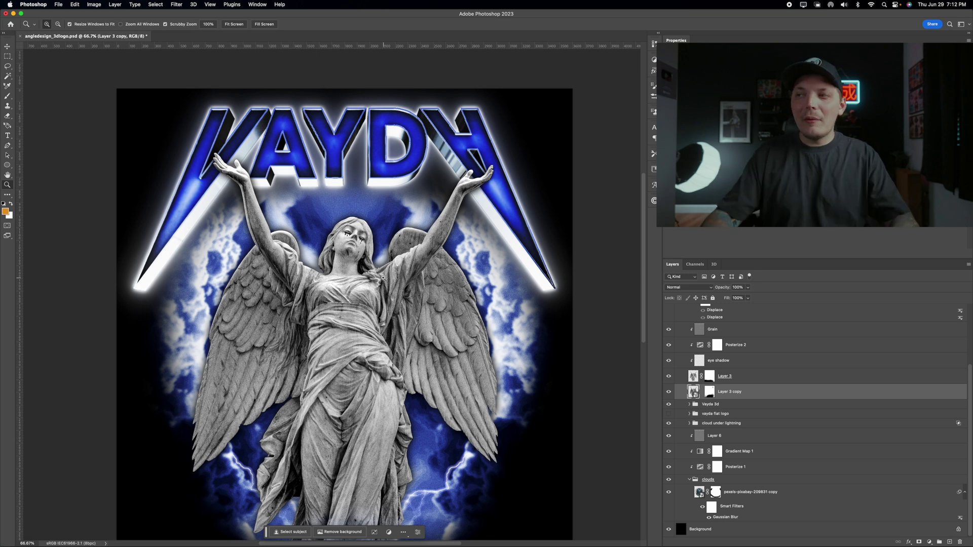
- Hide and reshow Layer 3 copy to compare the angel
{"action": "scroll", "coordinate": [306, 276], "scroll_direction": "up", "scroll_amount": 1}
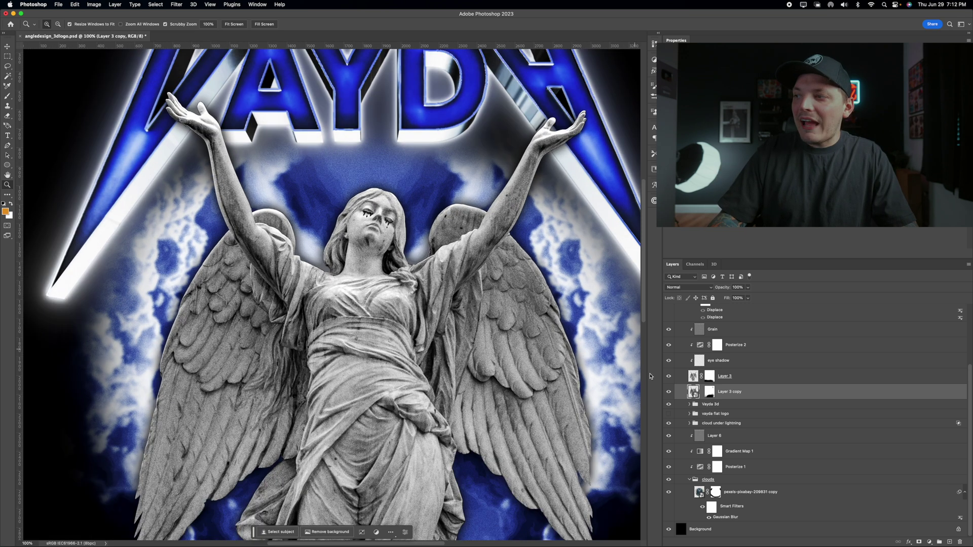
{"action": "left_click", "coordinate": [667, 392]}
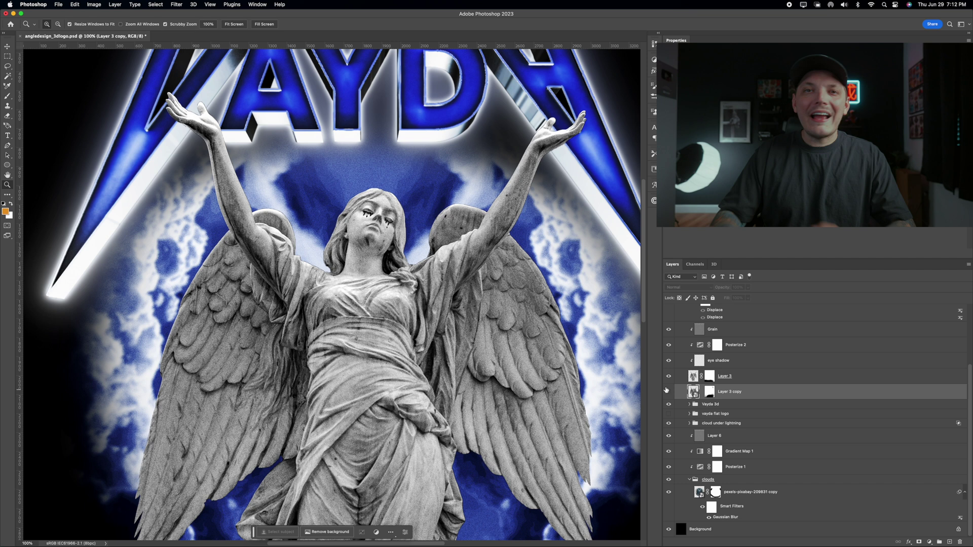
{"action": "left_click", "coordinate": [668, 392]}
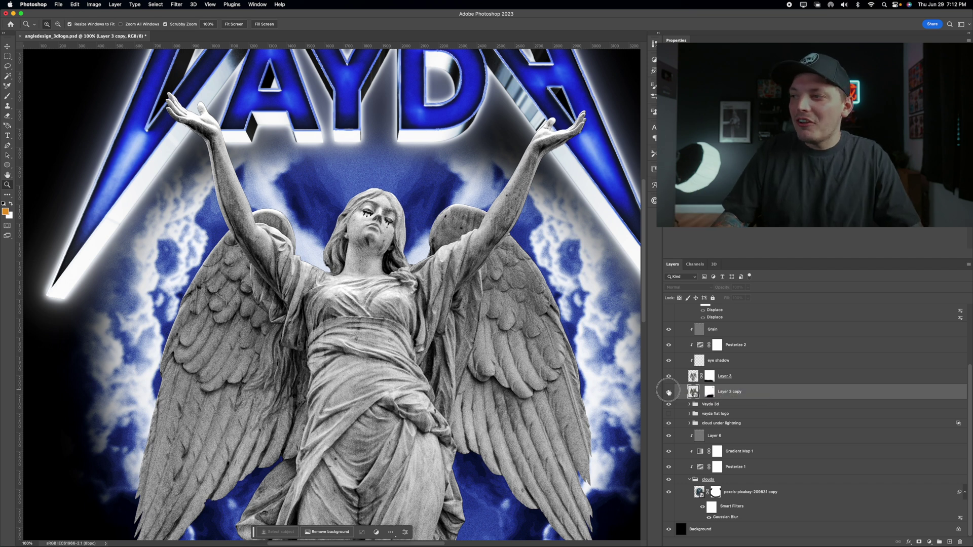
{"action": "scroll", "coordinate": [355, 304], "scroll_direction": "down", "scroll_amount": 5}
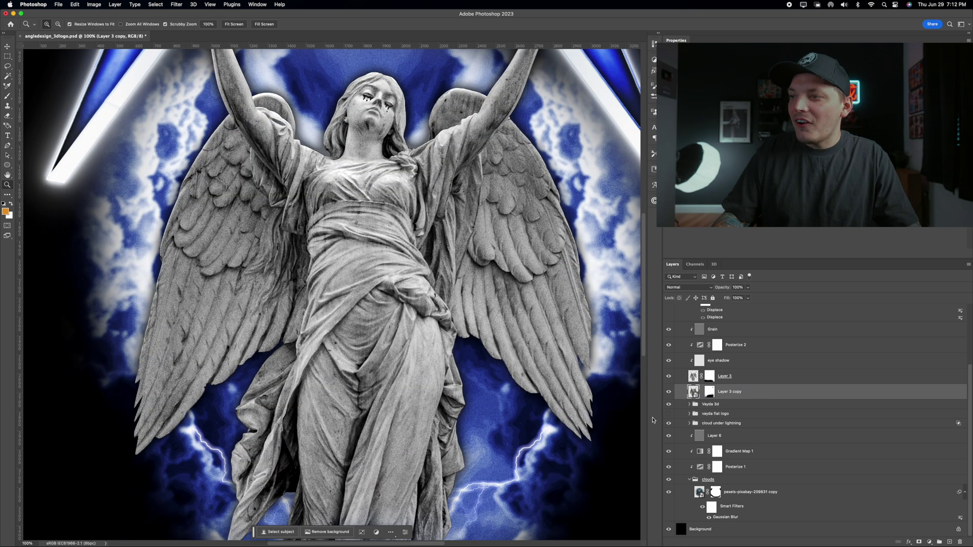
{"action": "scroll", "coordinate": [437, 379], "scroll_direction": "up", "scroll_amount": 1}
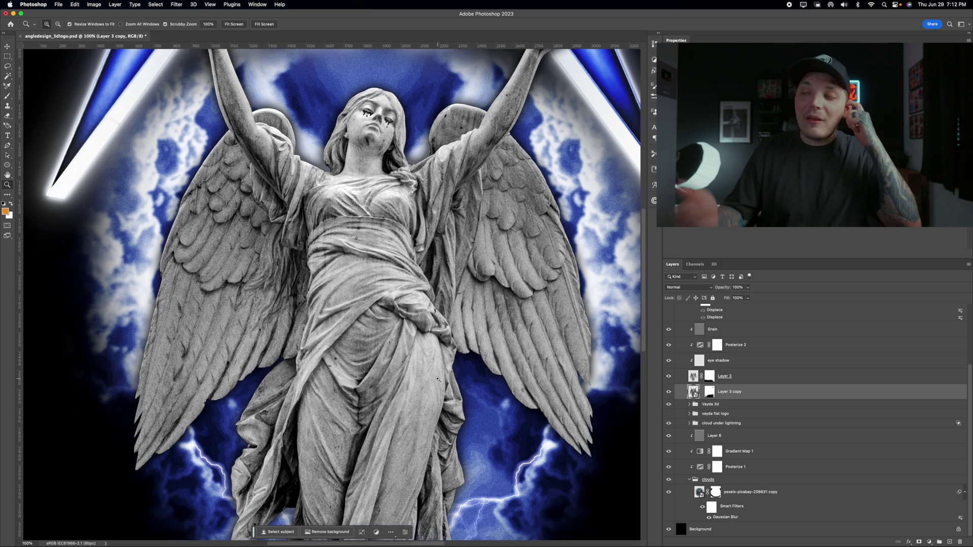
- Show the Vayda 3d logo layer, toggling it off and on to compare
{"action": "left_click", "coordinate": [669, 405]}
{"action": "scroll", "coordinate": [383, 220], "scroll_direction": "up", "scroll_amount": 8}
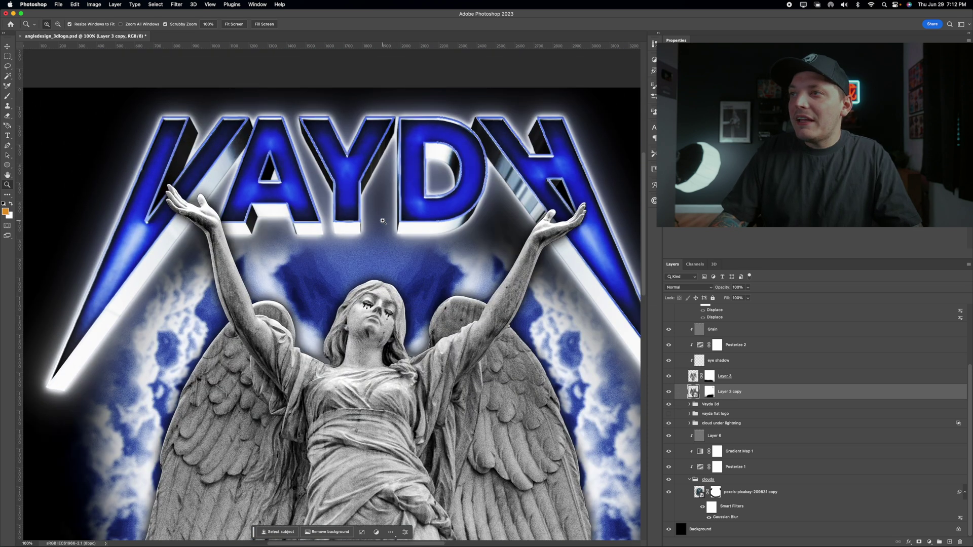
{"action": "left_click", "coordinate": [669, 405]}
{"action": "left_click", "coordinate": [669, 404]}
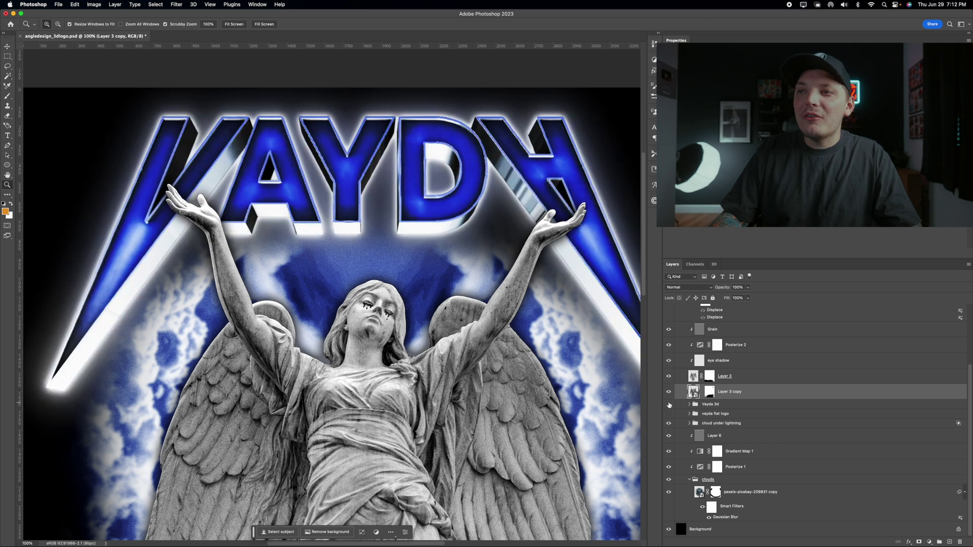
- Toggle the cloud under lightning group and select the Layer 6 grain layer for renaming to BG GRAIN
{"action": "left_click", "coordinate": [722, 424]}
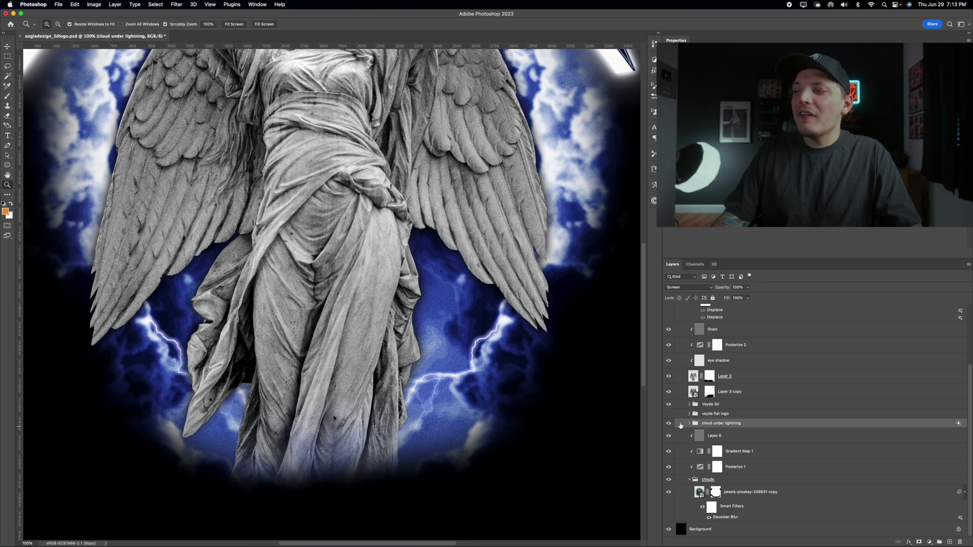
{"action": "left_click", "coordinate": [669, 425]}
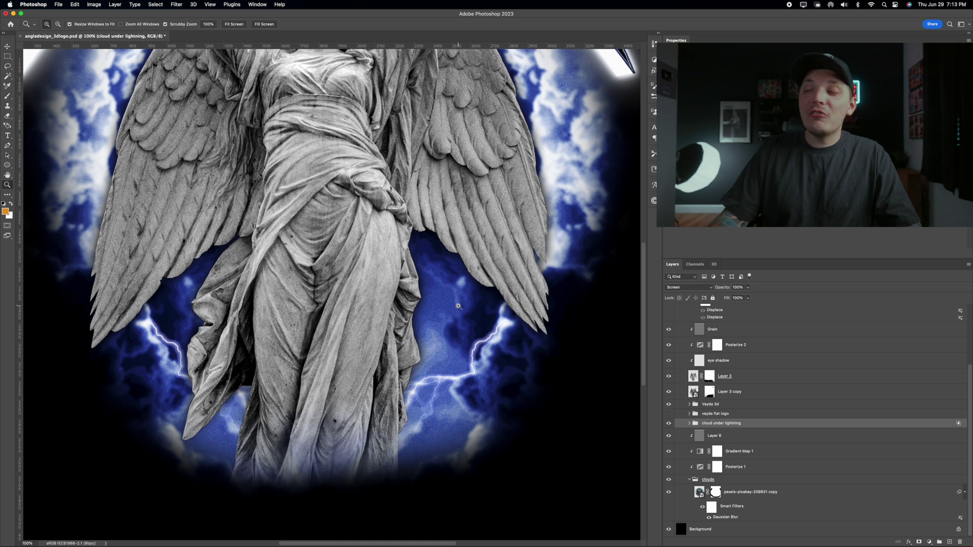
{"action": "left_click", "coordinate": [670, 436]}
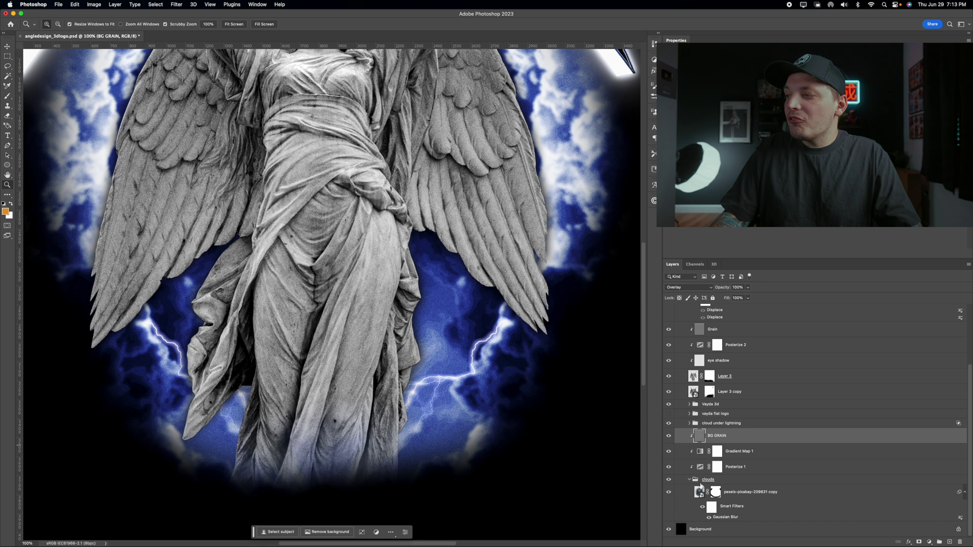
- Alt-drag pexels-pixabay-209831 copy to the top, creating pexels-pixabay-209831 copy 2
{"action": "left_click", "coordinate": [668, 493]}
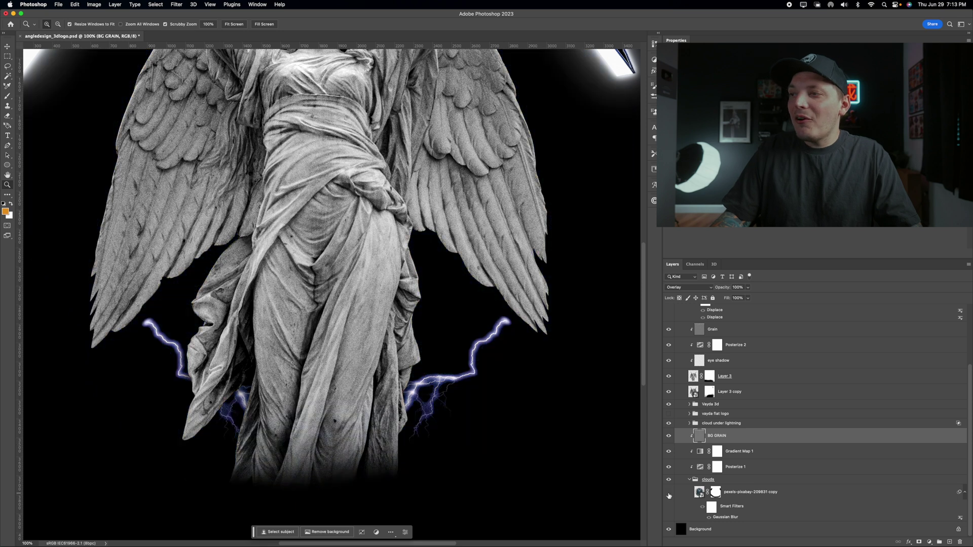
{"action": "left_click", "coordinate": [725, 494]}
{"action": "key", "text": "super+minus"}
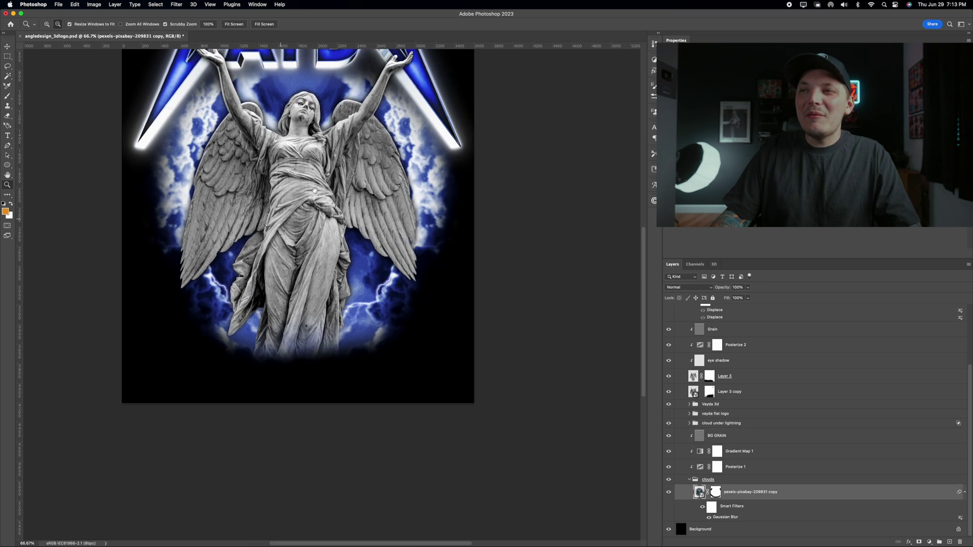
{"action": "key", "text": "v"}
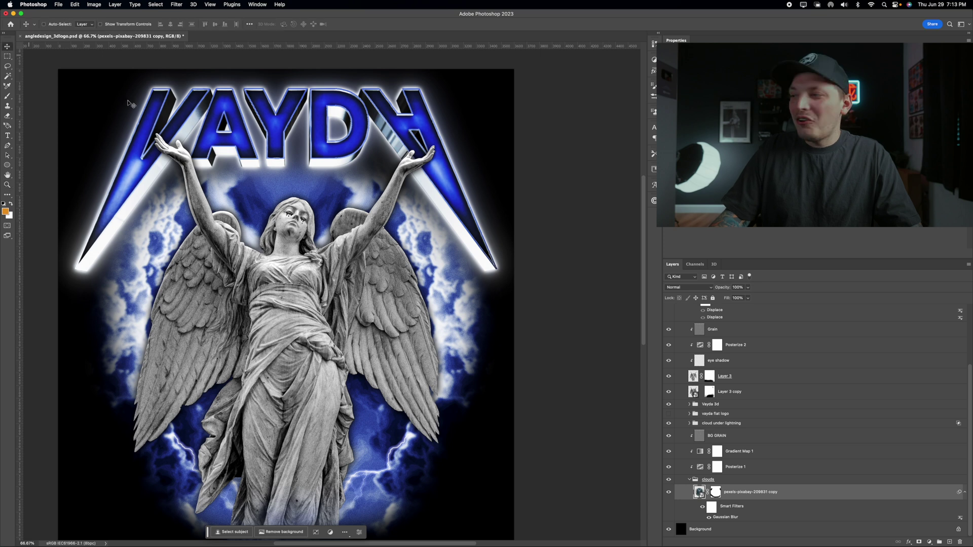
{"action": "left_click_drag", "start_coordinate": [740, 493], "coordinate": [725, 305]}
{"action": "left_click_drag", "start_coordinate": [336, 244], "coordinate": [354, 223]}
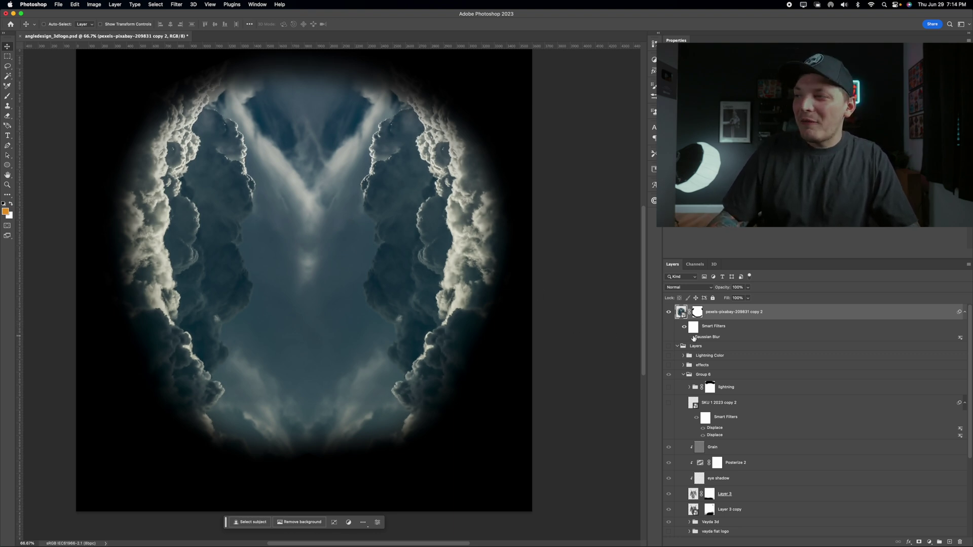
- Compare the cloud copy with and without blur, then replace its old mask with a fresh one
{"action": "left_click", "coordinate": [690, 337]}
{"action": "left_click", "coordinate": [692, 338]}
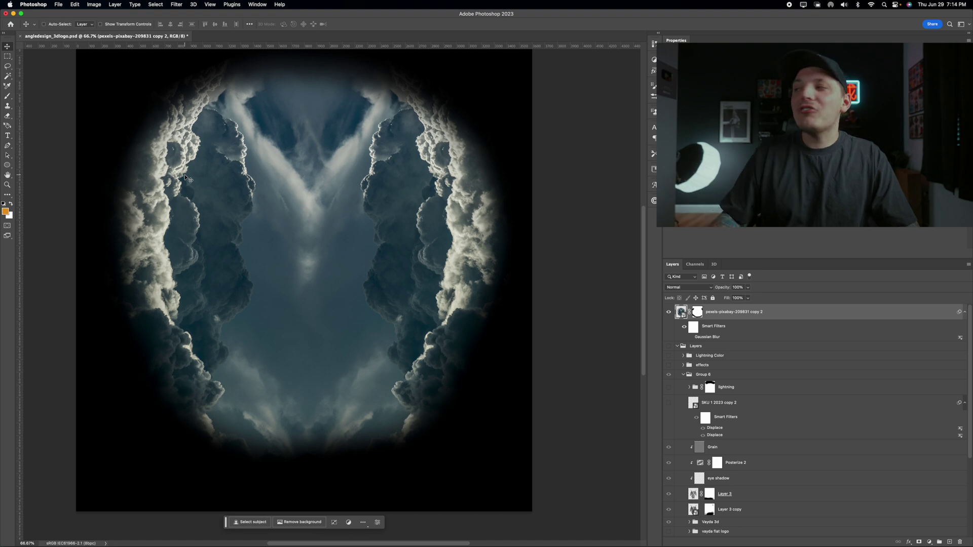
{"action": "left_click", "coordinate": [698, 314]}
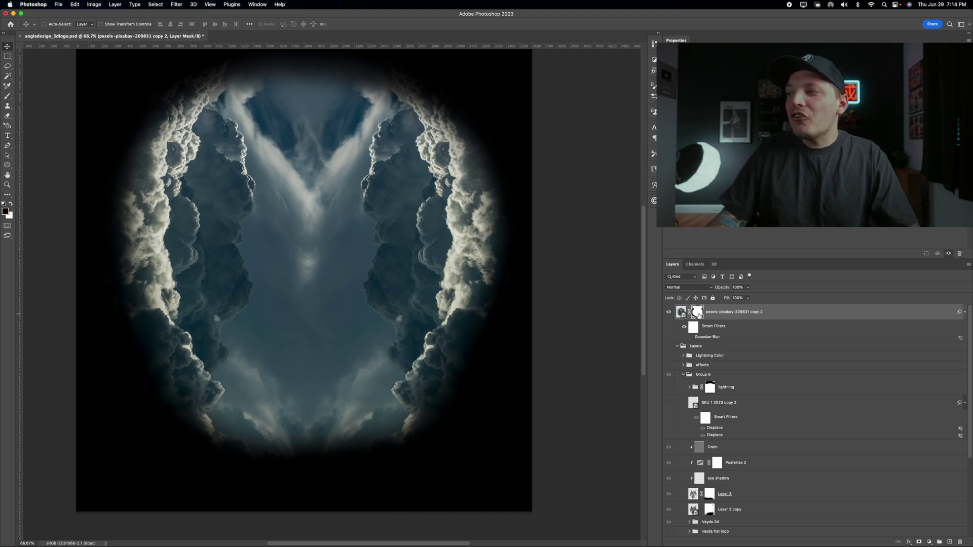
{"action": "right_click", "coordinate": [699, 315]}
{"action": "left_click", "coordinate": [709, 329]}
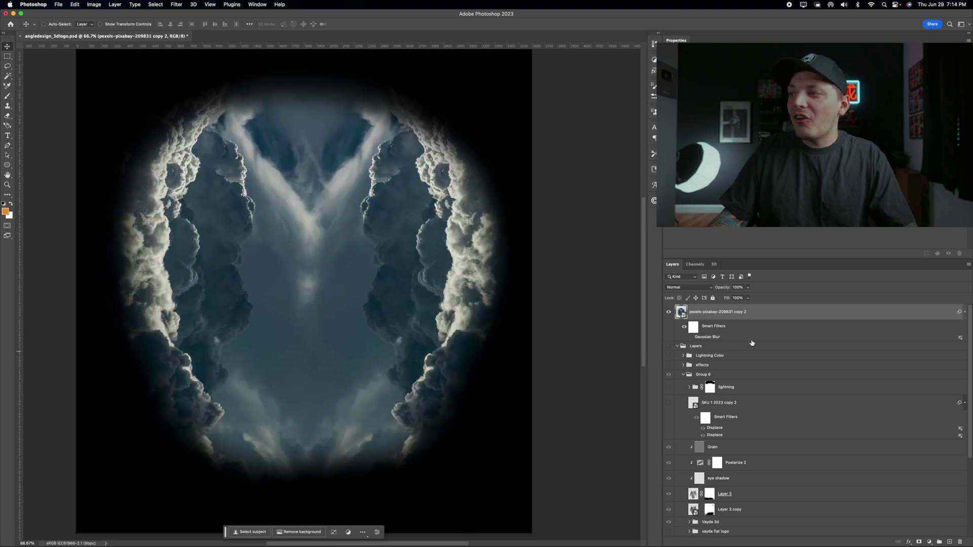
{"action": "left_click", "coordinate": [919, 542]}
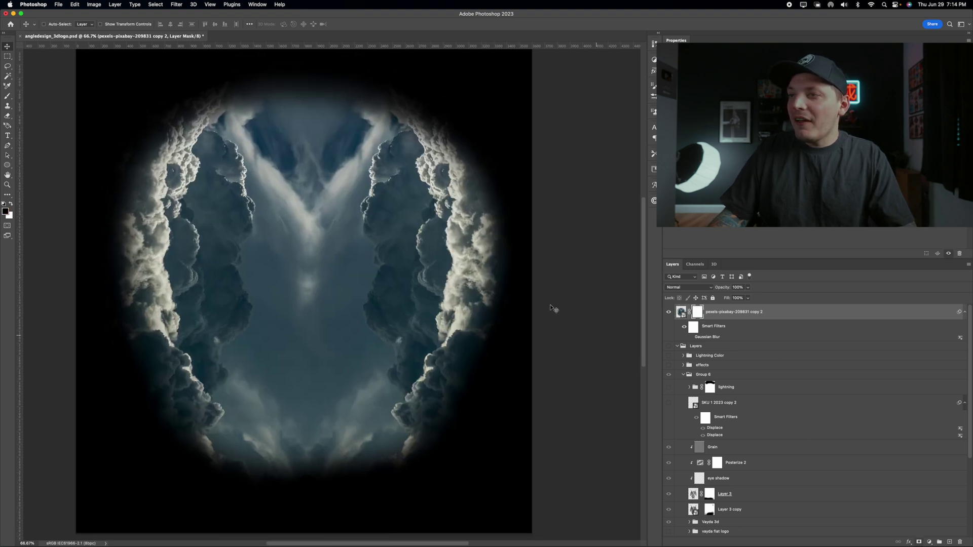
- Paint out the upper-left clouds on the mask with a 1200 brush, then target the layer
{"action": "key", "text": "b"}
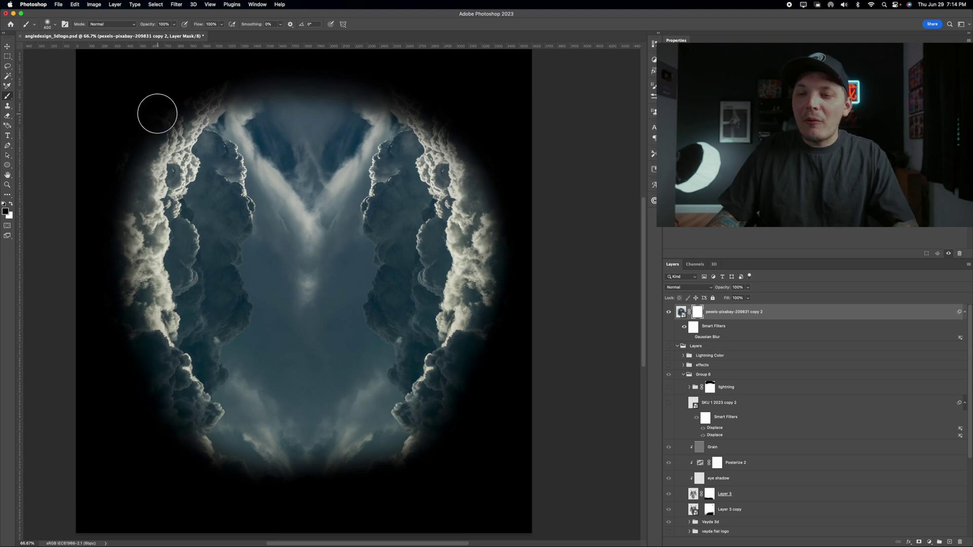
{"action": "key", "text": "bracketright"}
{"action": "key", "text": "bracketright"}
{"action": "key", "text": "bracketright"}
{"action": "key", "text": "bracketright"}
{"action": "key", "text": "bracketright"}
{"action": "key", "text": "bracketright"}
{"action": "key", "text": "bracketright"}
{"action": "key", "text": "bracketright"}
{"action": "mouse_move", "coordinate": [174, 104]}
{"action": "left_mouse_down"}
{"action": "mouse_move", "coordinate": [221, 69]}
{"action": "mouse_move", "coordinate": [28, 252]}
{"action": "mouse_move", "coordinate": [70, 342]}
{"action": "mouse_move", "coordinate": [86, 446]}
{"action": "mouse_move", "coordinate": [190, 483]}
{"action": "mouse_move", "coordinate": [502, 521]}
{"action": "mouse_move", "coordinate": [516, 102]}
{"action": "mouse_move", "coordinate": [468, 55]}
{"action": "mouse_move", "coordinate": [509, 45]}
{"action": "mouse_move", "coordinate": [592, 108]}
{"action": "mouse_move", "coordinate": [522, 213]}
{"action": "mouse_move", "coordinate": [529, 247]}
{"action": "mouse_move", "coordinate": [557, 278]}
{"action": "left_mouse_up"}
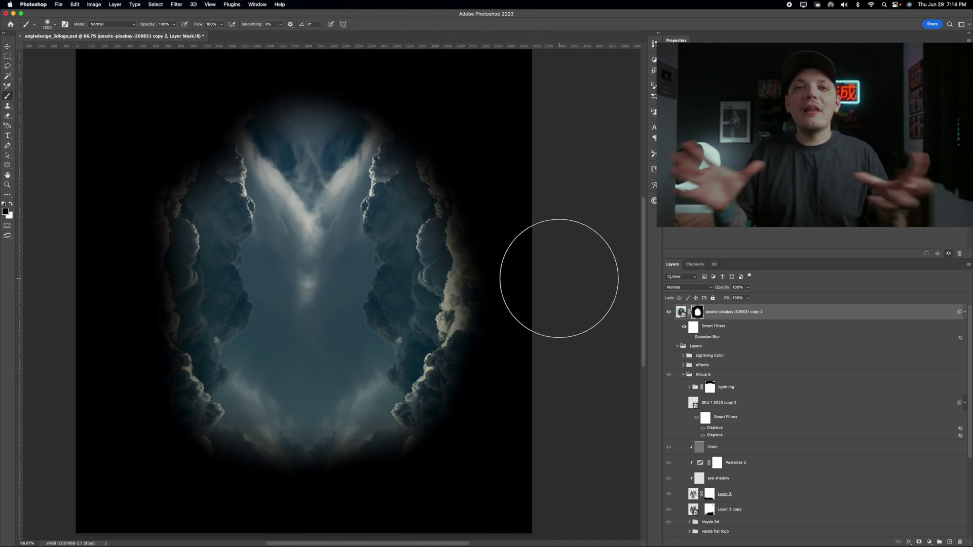
{"action": "left_click", "coordinate": [770, 320]}
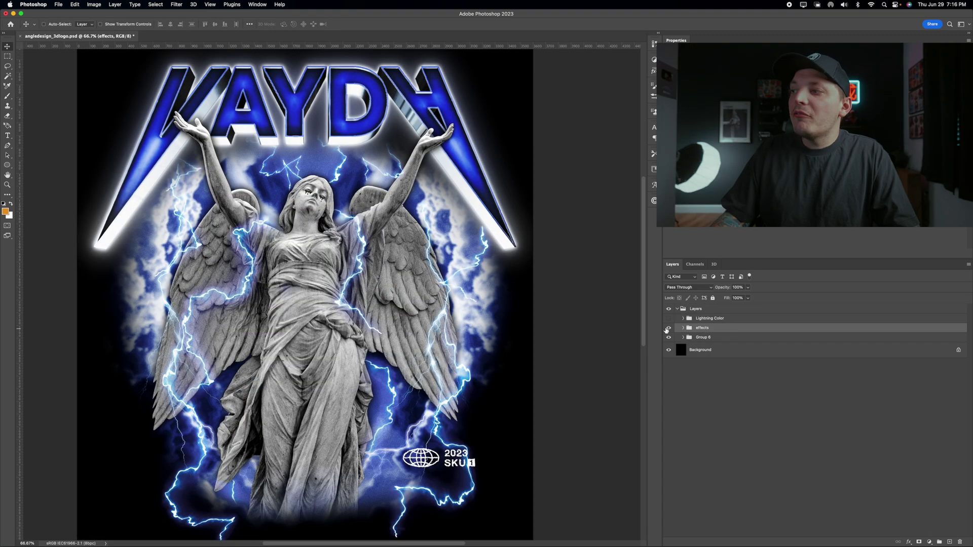
- Show and expand the effects group, toggling Levels 4 to compare its effect
{"action": "left_click", "coordinate": [668, 329]}
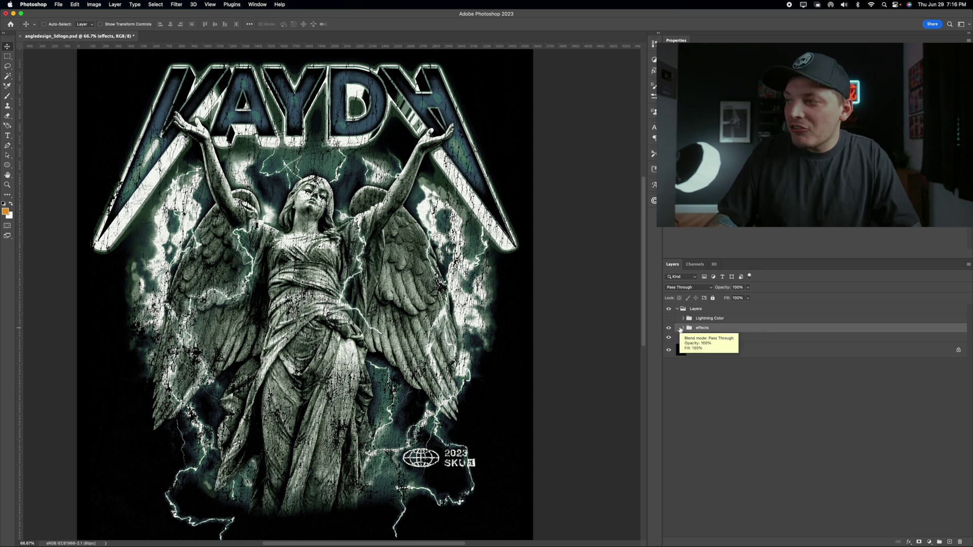
{"action": "left_click", "coordinate": [684, 328]}
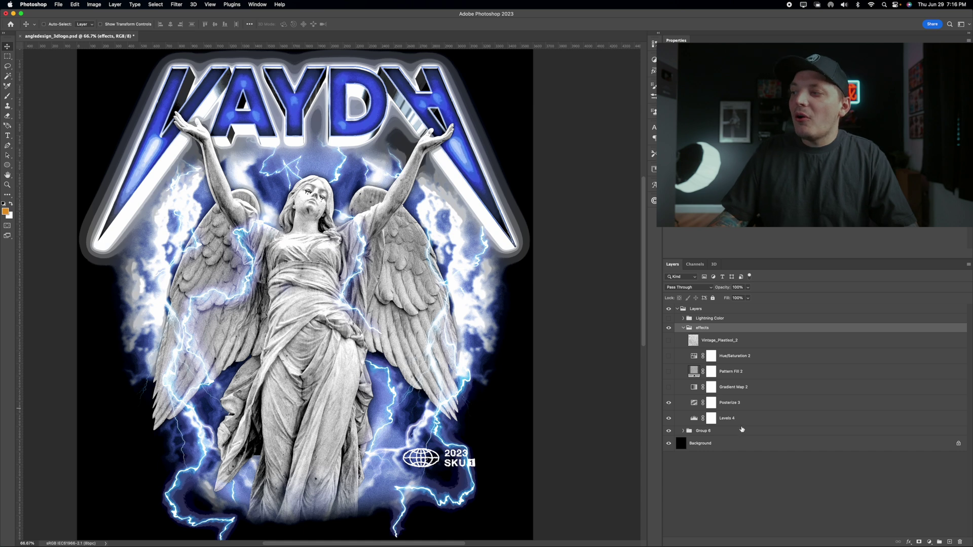
{"action": "left_click", "coordinate": [738, 425]}
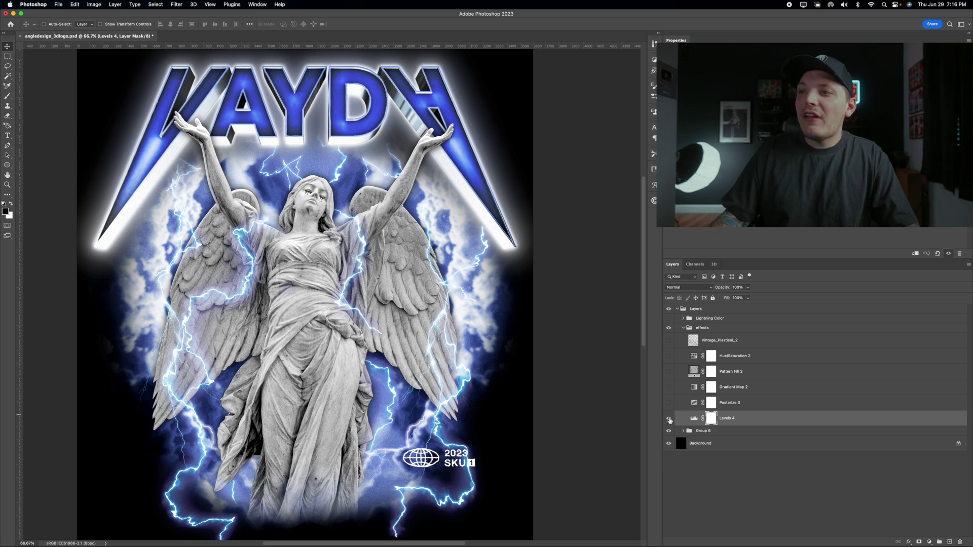
{"action": "left_click", "coordinate": [669, 419]}
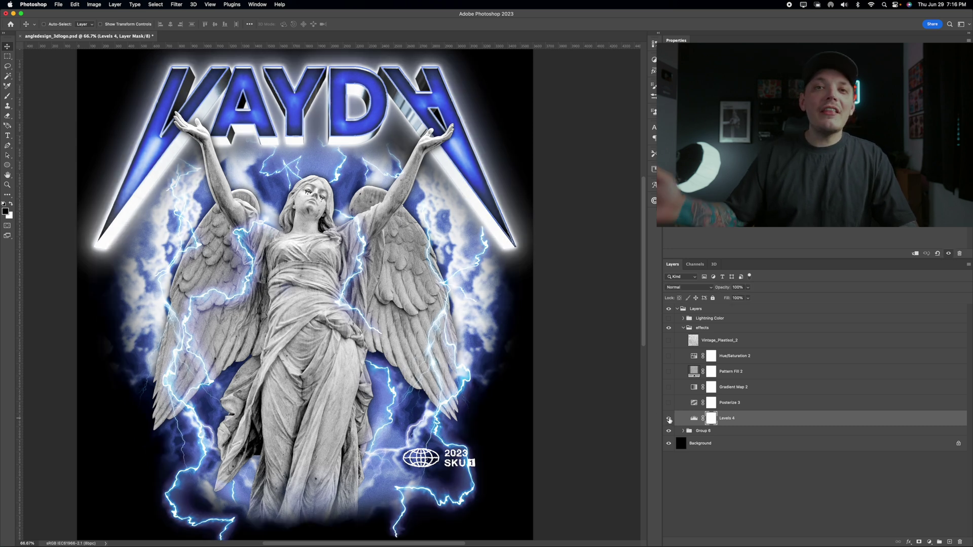
{"action": "left_click", "coordinate": [669, 418]}
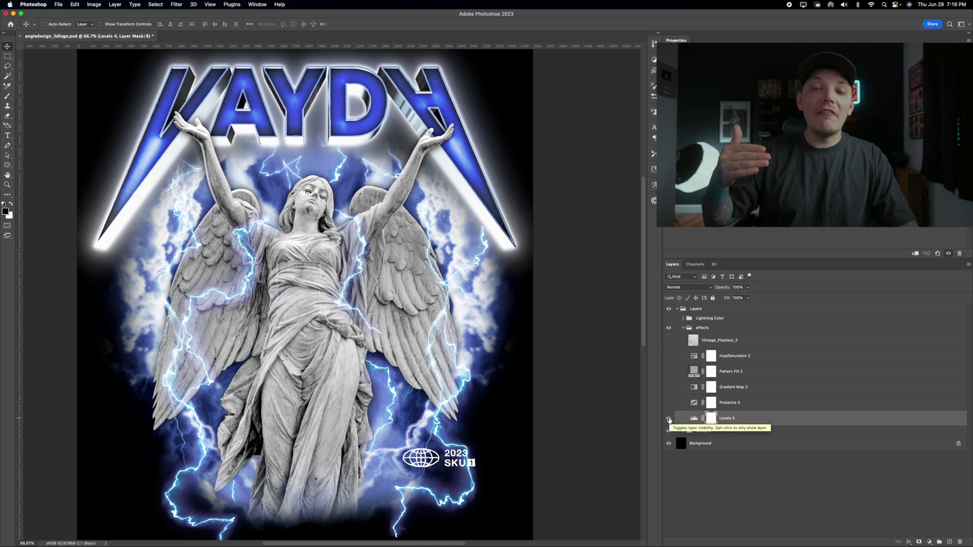
{"action": "left_click", "coordinate": [671, 420]}
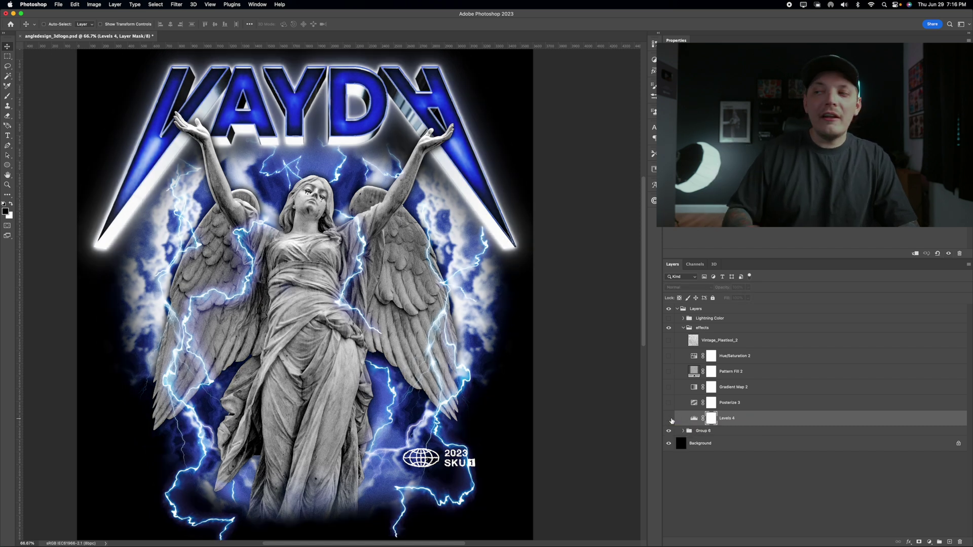
{"action": "left_click", "coordinate": [669, 419]}
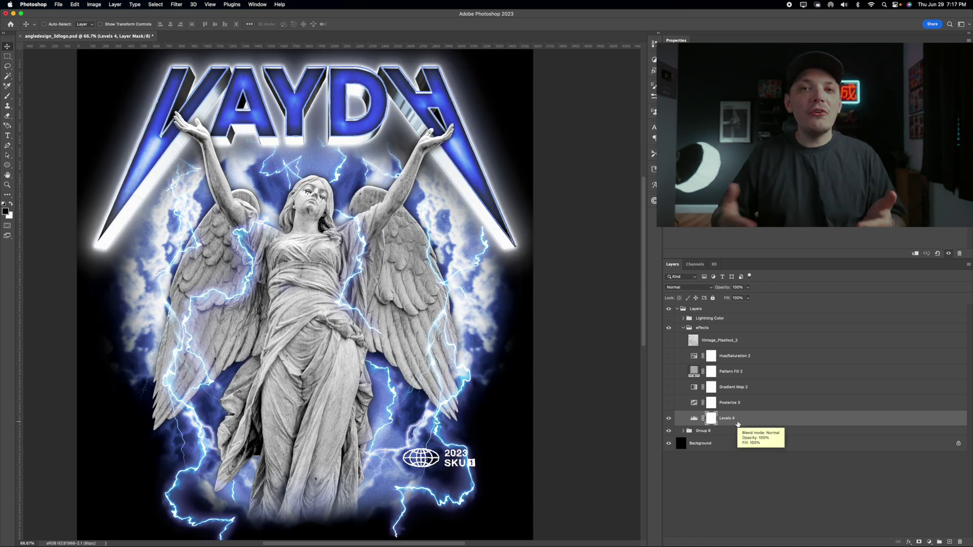
- Enable and select Posterize 3, then zoom in on the logo's posterized edges
{"action": "left_click", "coordinate": [669, 405]}
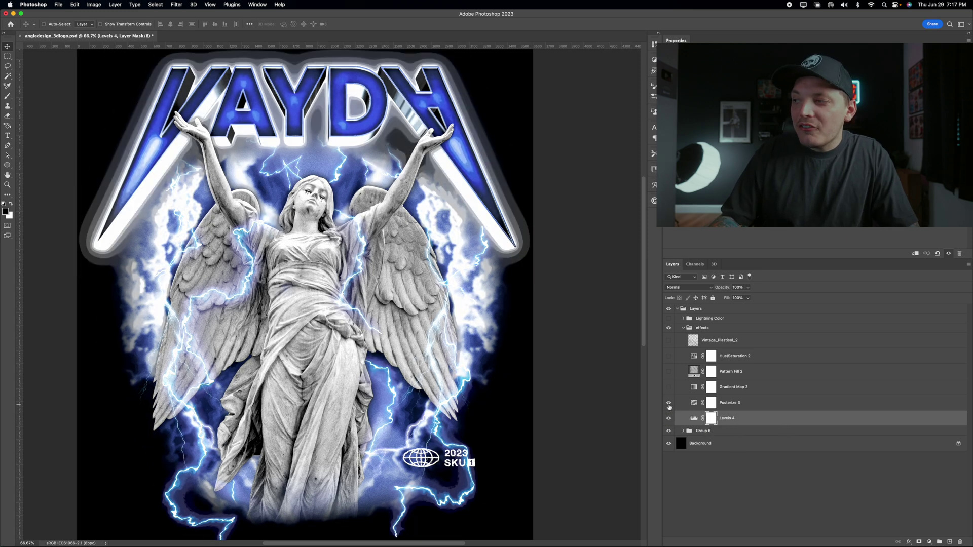
{"action": "left_click", "coordinate": [725, 403]}
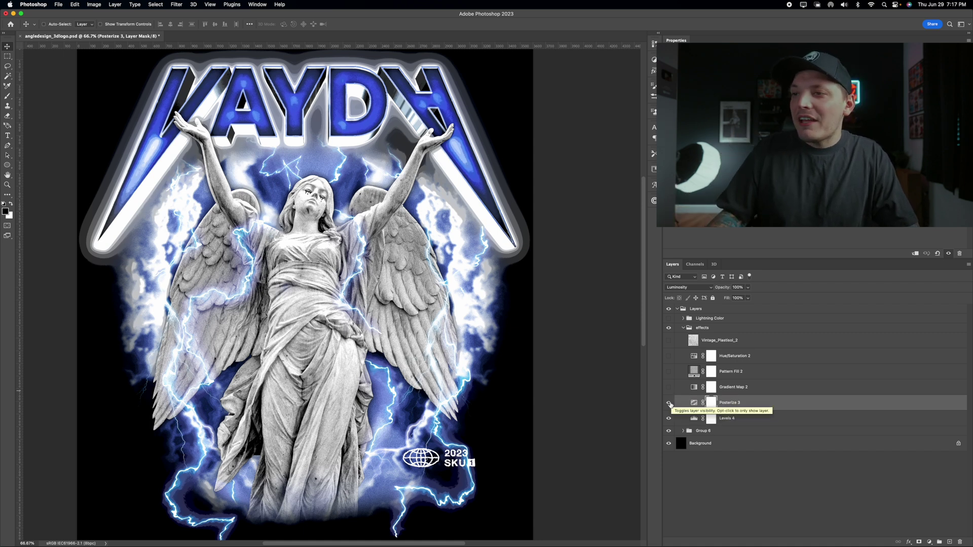
{"action": "key", "text": "z"}
{"action": "left_click", "coordinate": [488, 160]}
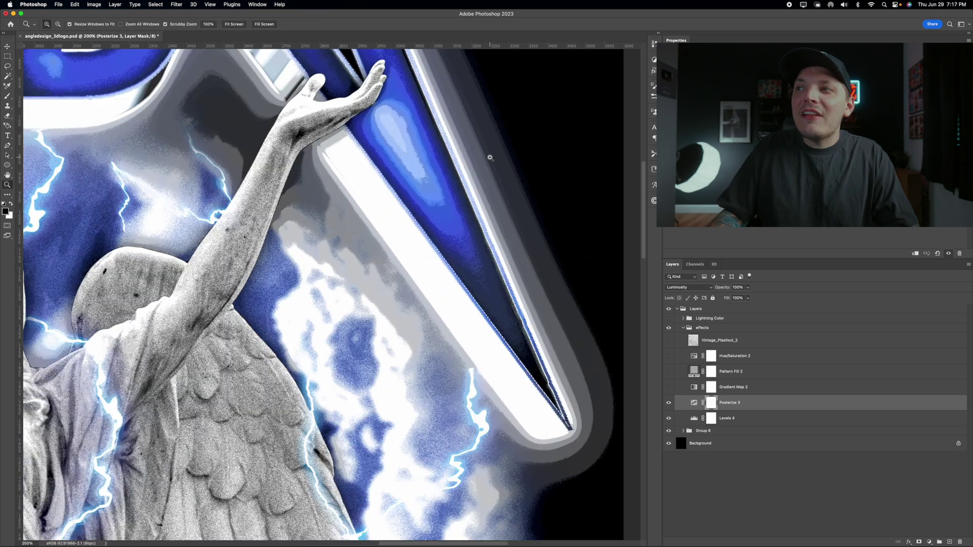
- Zoom back out, target the Posterize 3 adjustment instead of its mask, and open its blend modes
{"action": "left_click_drag", "start_coordinate": [490, 158], "coordinate": [300, 148]}
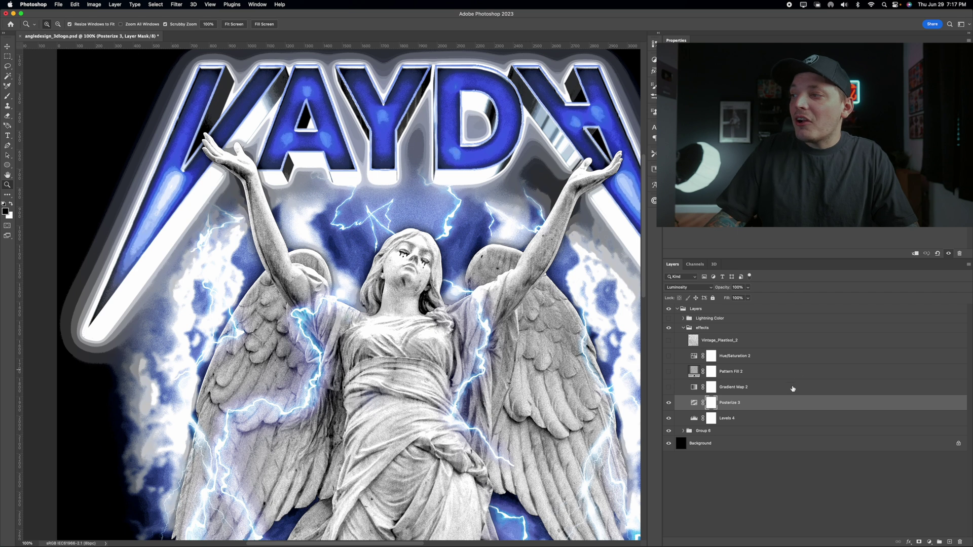
{"action": "key", "text": "super+2"}
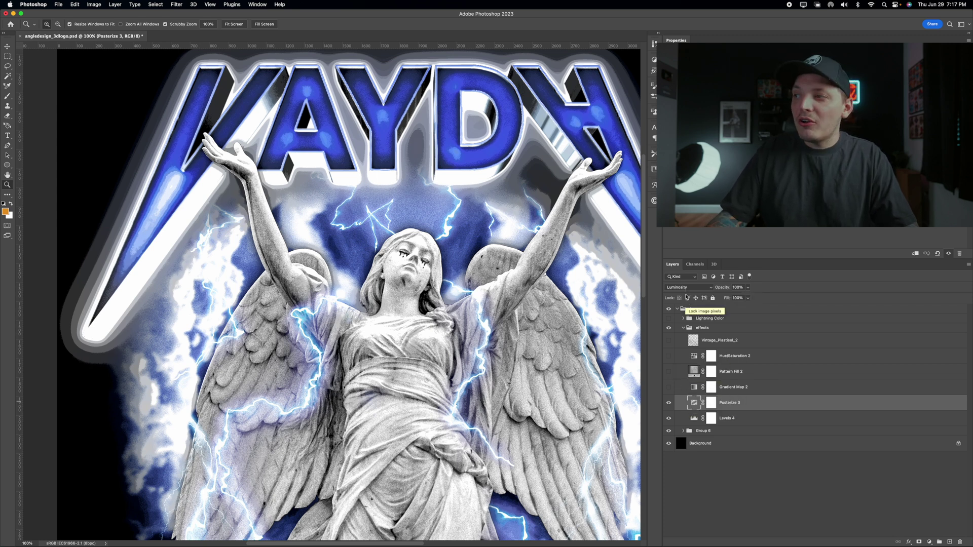
{"action": "left_click", "coordinate": [687, 287]}
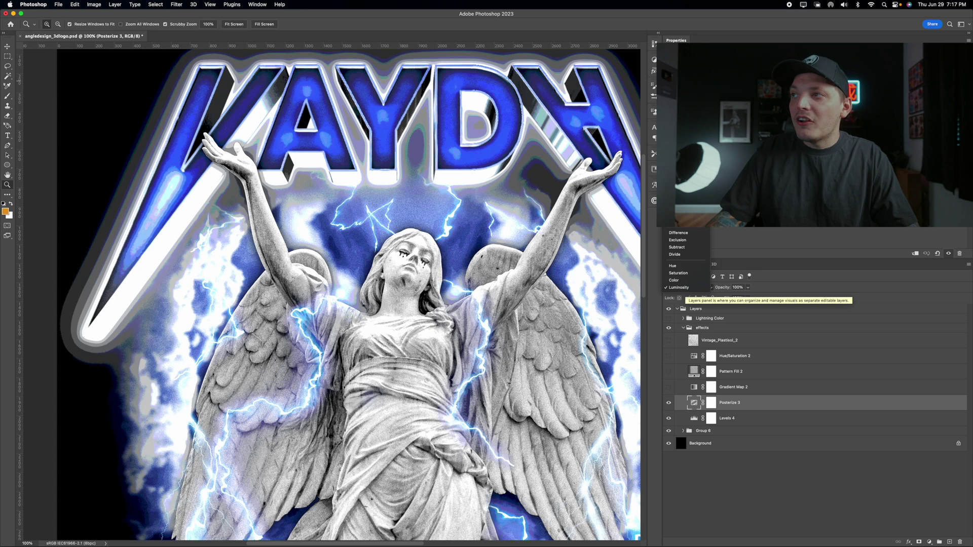
- Compare the logo close up, then return Posterize 3's blend mode to Luminosity
{"action": "key", "text": "Escape"}
{"action": "left_click", "coordinate": [71, 172]}
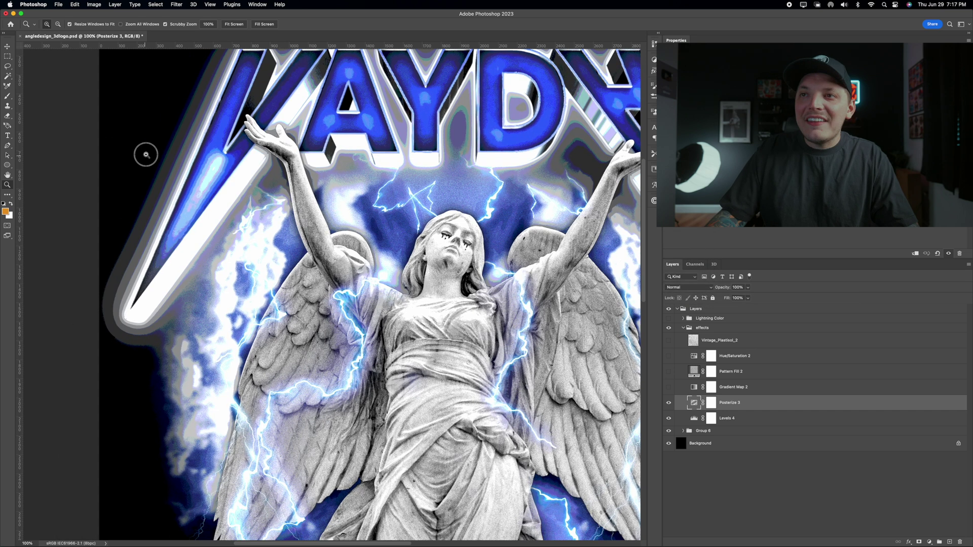
{"action": "left_click", "coordinate": [172, 174], "text": "alt"}
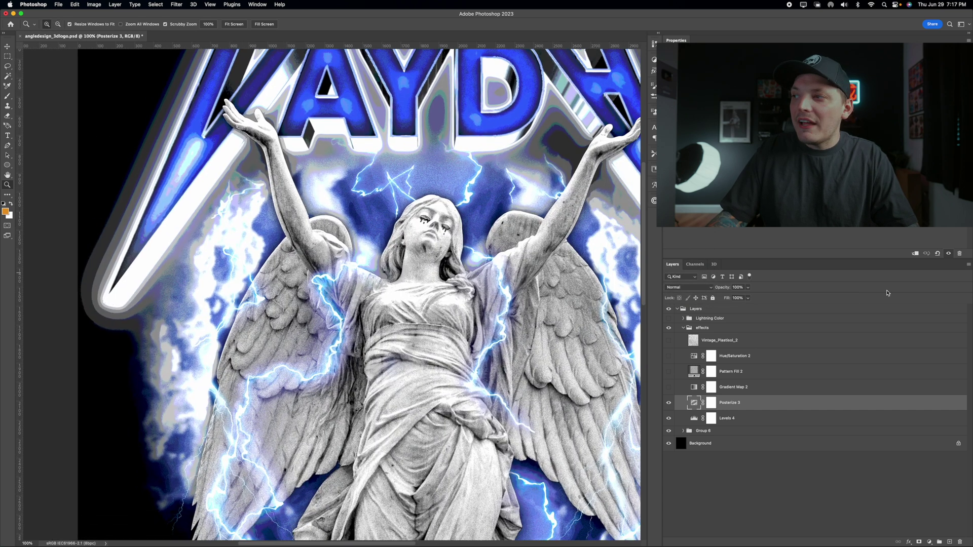
{"action": "left_click", "coordinate": [704, 288]}
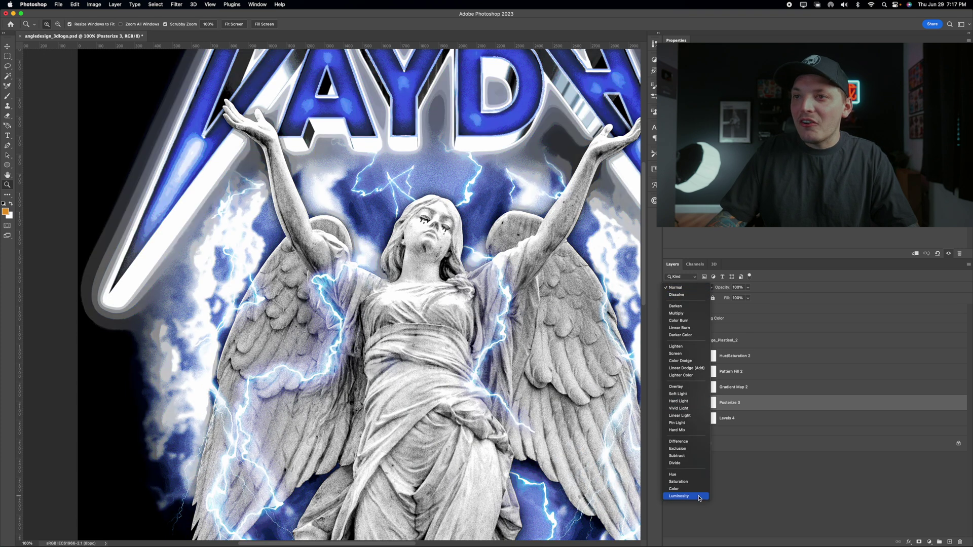
{"action": "left_click", "coordinate": [696, 496]}
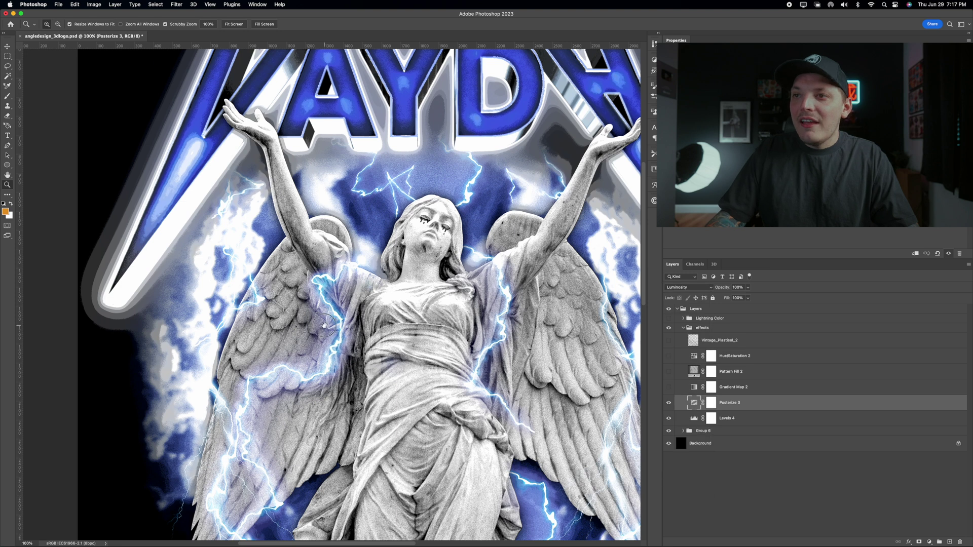
{"action": "scroll", "coordinate": [324, 325], "scroll_direction": "right", "scroll_amount": 2}
{"action": "scroll", "coordinate": [324, 326], "scroll_direction": "down", "scroll_amount": 1}
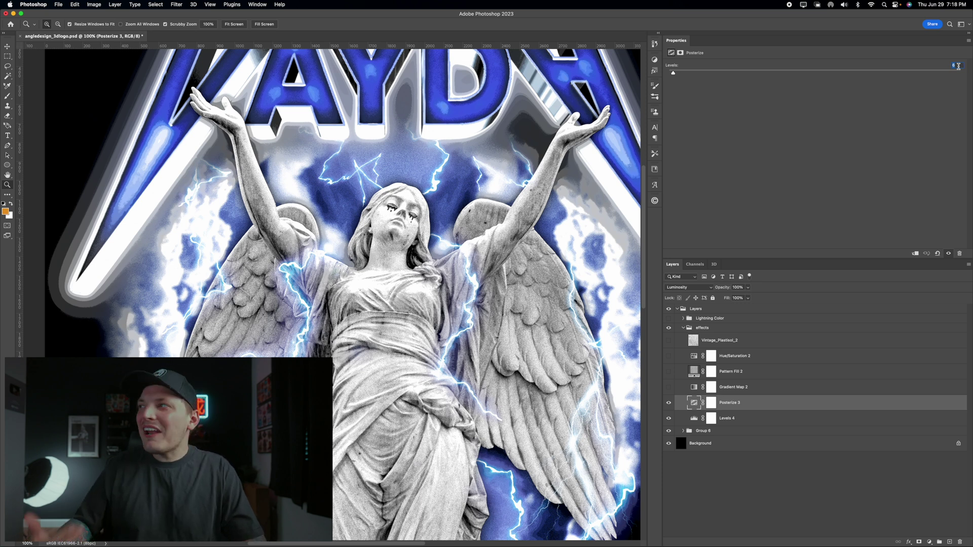
- Test higher Posterize levels, including 204, then undo back to 6 levels
{"action": "left_click_drag", "start_coordinate": [700, 76], "coordinate": [768, 72]}
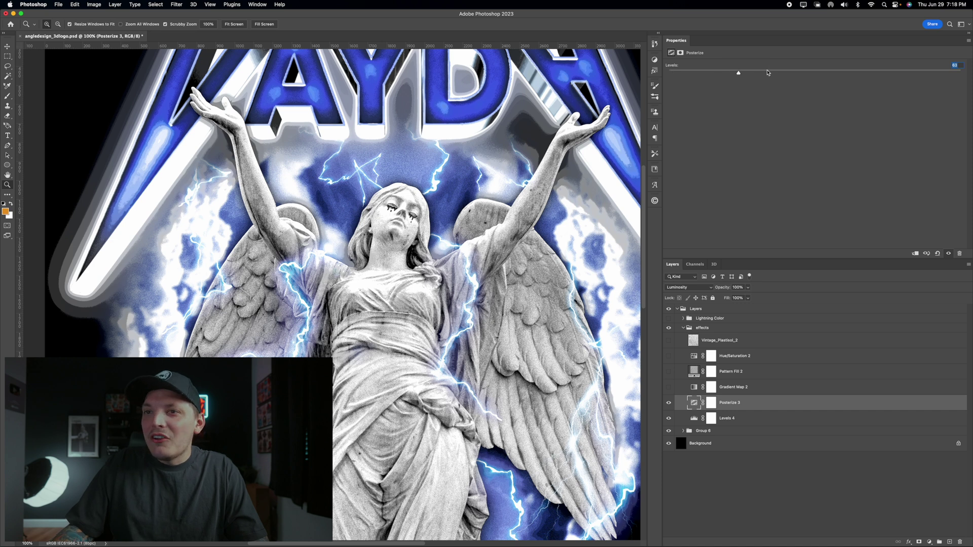
{"action": "left_click_drag", "start_coordinate": [75, 133], "coordinate": [325, 177]}
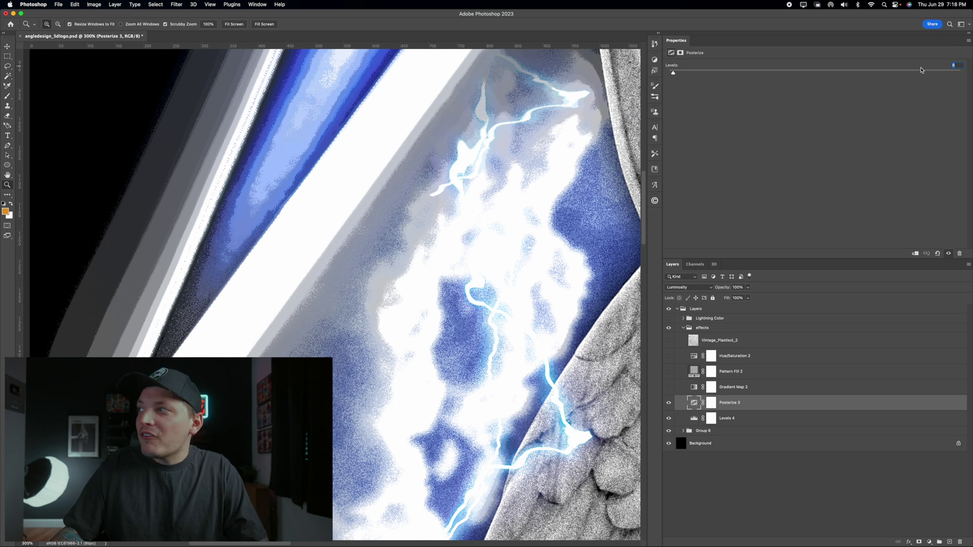
{"action": "type", "text": "204"}
{"action": "key", "text": "Return"}
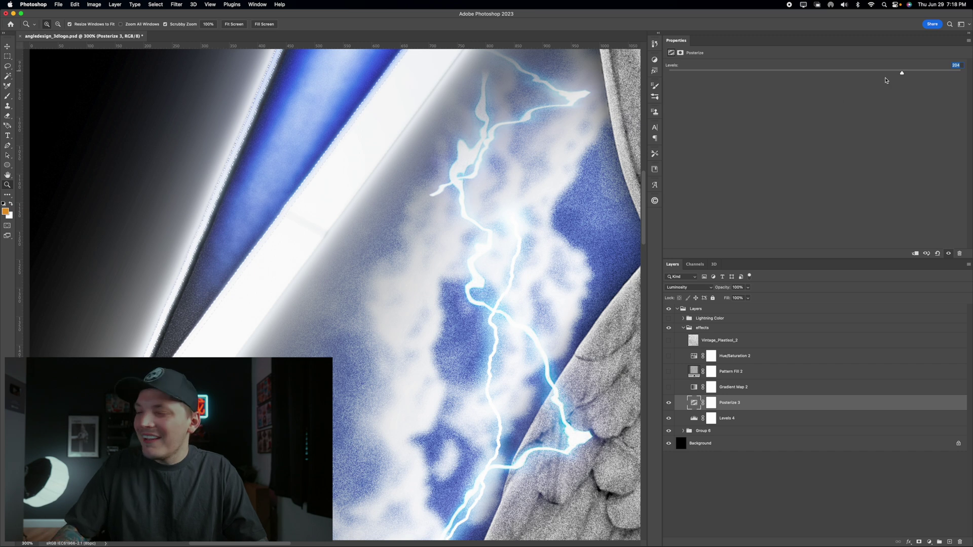
{"action": "key", "text": "super+z"}
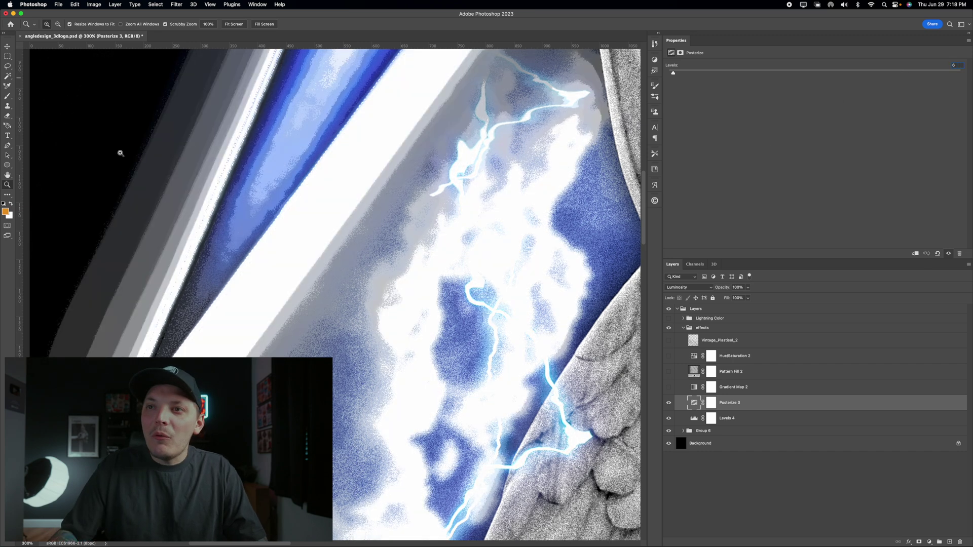
- Zoom out to check the artwork, then switch on Gradient Map 2 for a teal-green tint
{"action": "left_click", "coordinate": [177, 134], "text": "alt"}
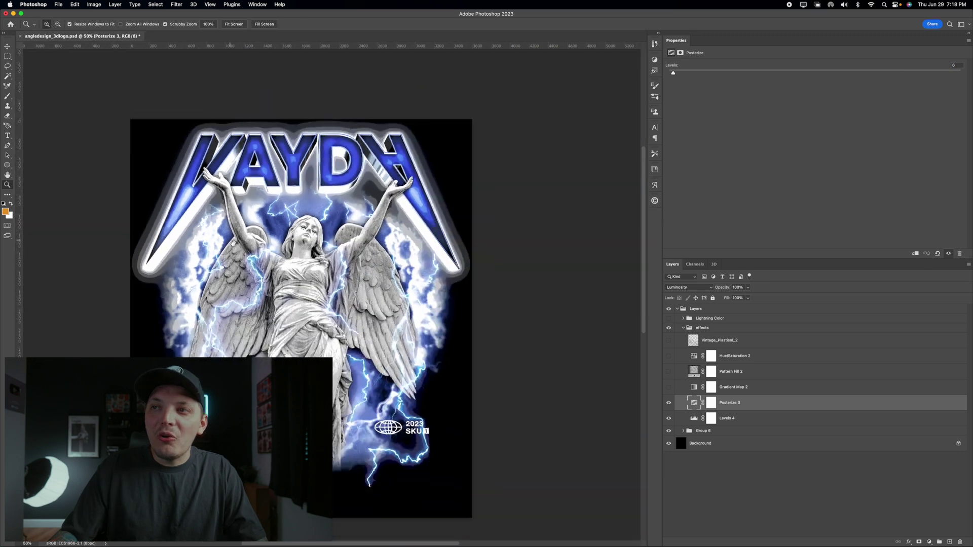
{"action": "left_click", "coordinate": [219, 231]}
{"action": "left_click", "coordinate": [239, 231]}
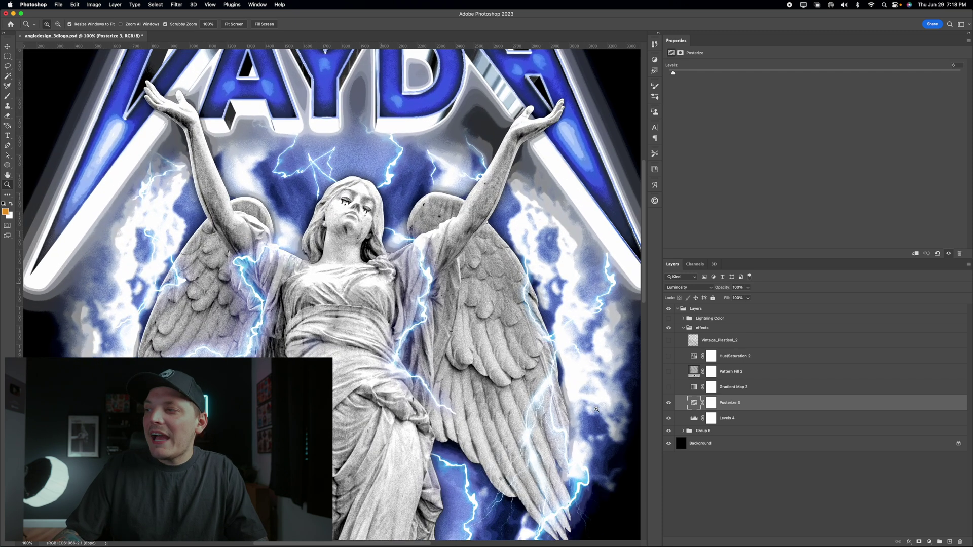
{"action": "left_click", "coordinate": [668, 388]}
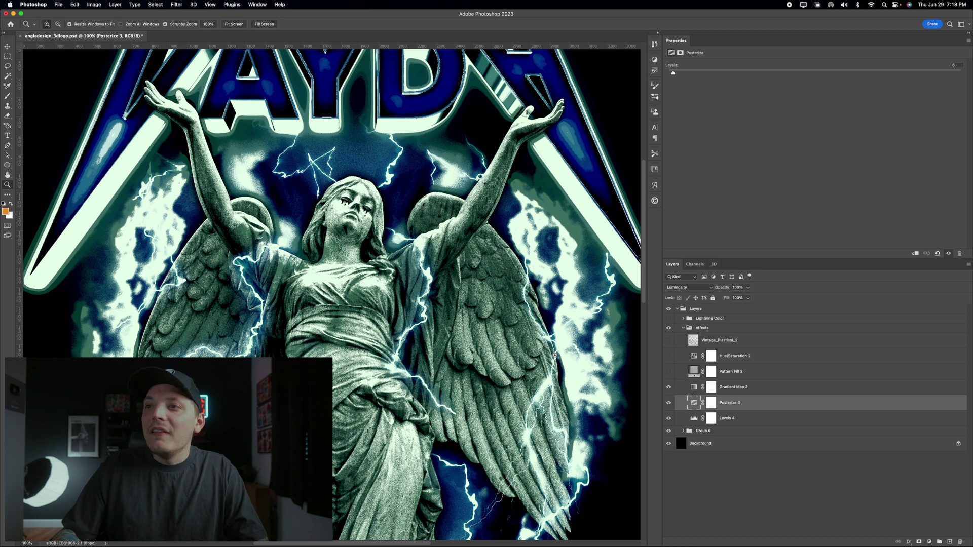
- Toggle Gradient Map 2 off and on to compare the whole design
{"action": "left_click", "coordinate": [420, 299], "text": "alt"}
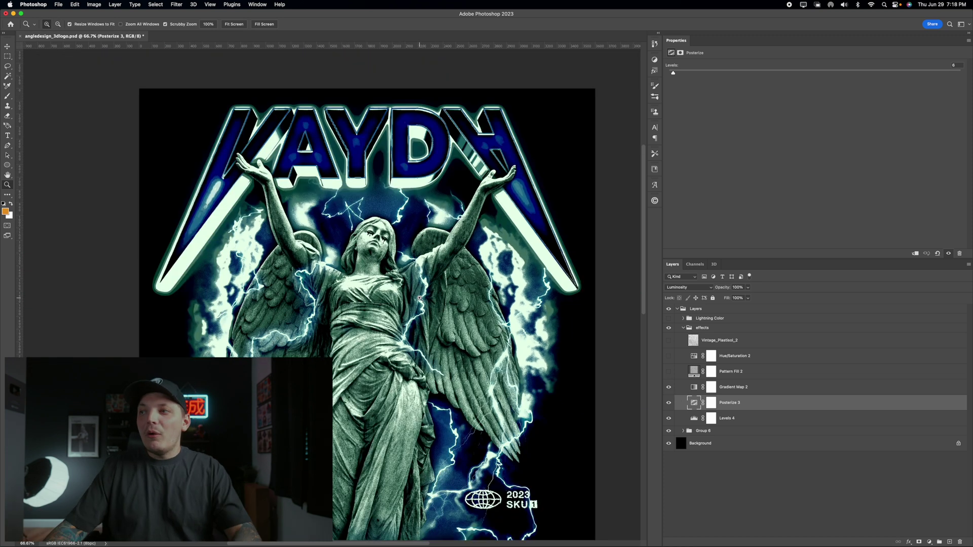
{"action": "left_click", "coordinate": [669, 388]}
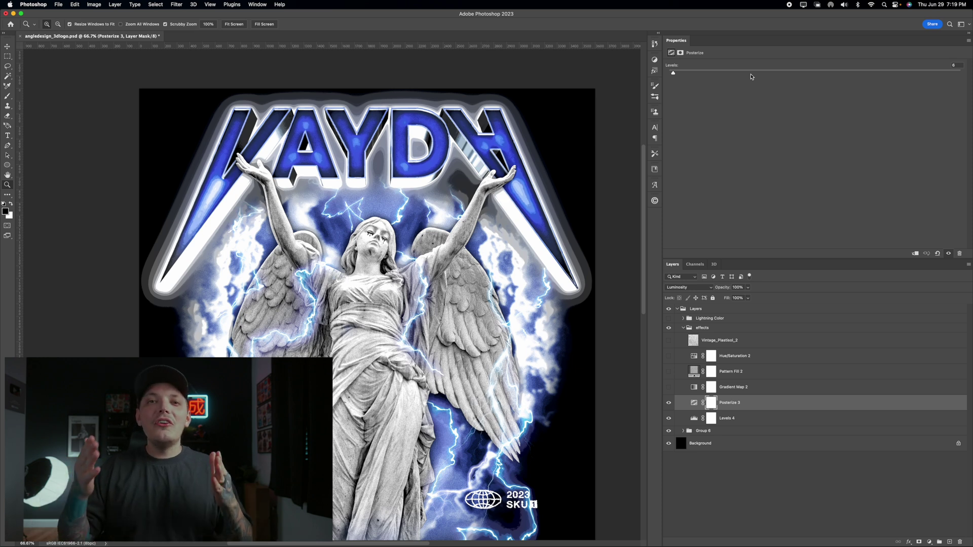
{"action": "left_click", "coordinate": [668, 387]}
{"action": "scroll", "coordinate": [471, 209], "scroll_direction": "down", "scroll_amount": 2}
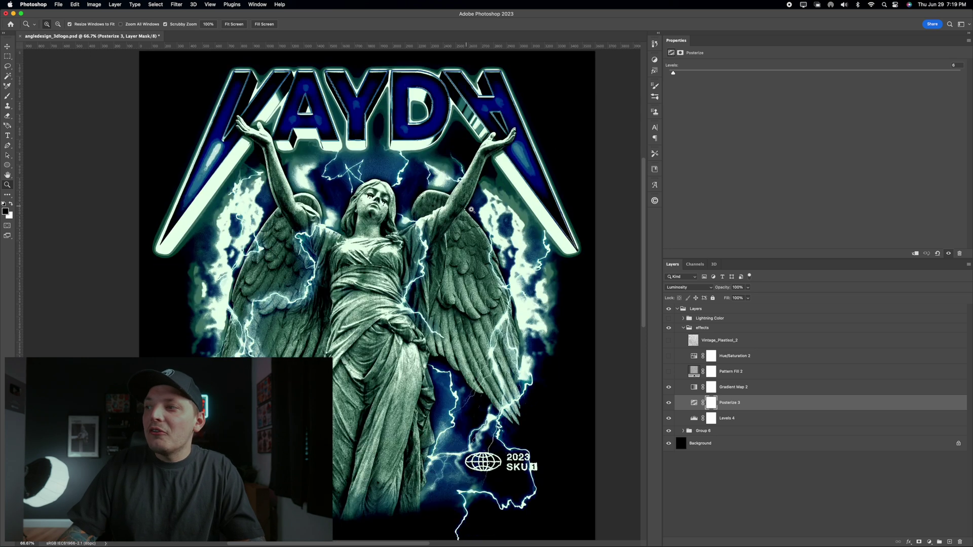
- Set Gradient Map 2's blend mode to Linear Burn
{"action": "left_click", "coordinate": [736, 392]}
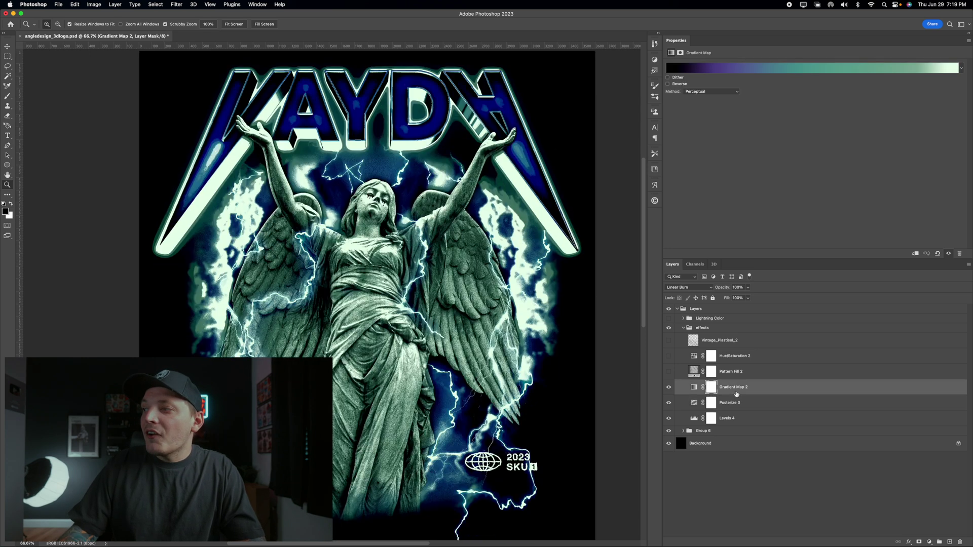
{"action": "left_click", "coordinate": [676, 287]}
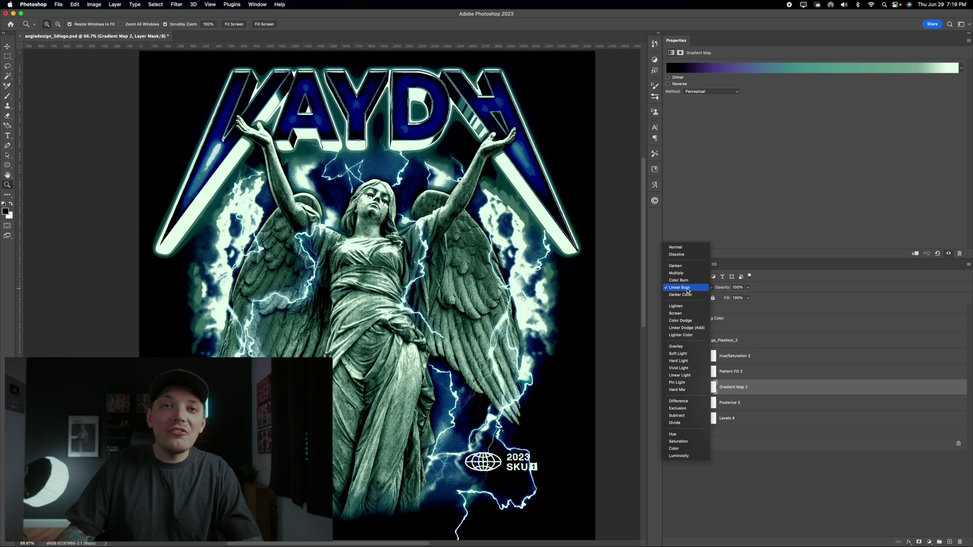
{"action": "left_click", "coordinate": [687, 289]}
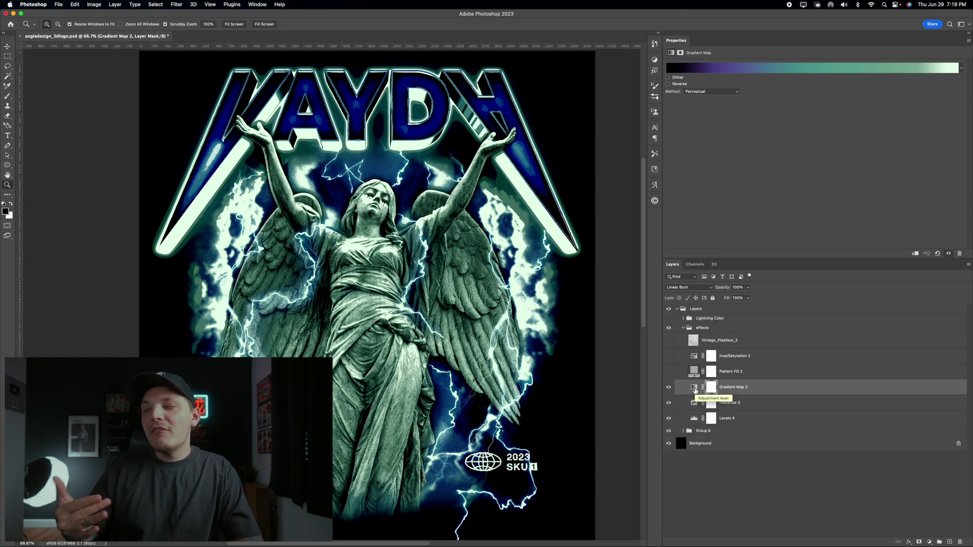
{"action": "left_click", "coordinate": [717, 69]}
- Move the gradient map's teal colour stop to location 45 and confirm the Gradient Editor
{"action": "left_click_drag", "start_coordinate": [660, 146], "coordinate": [644, 81]}
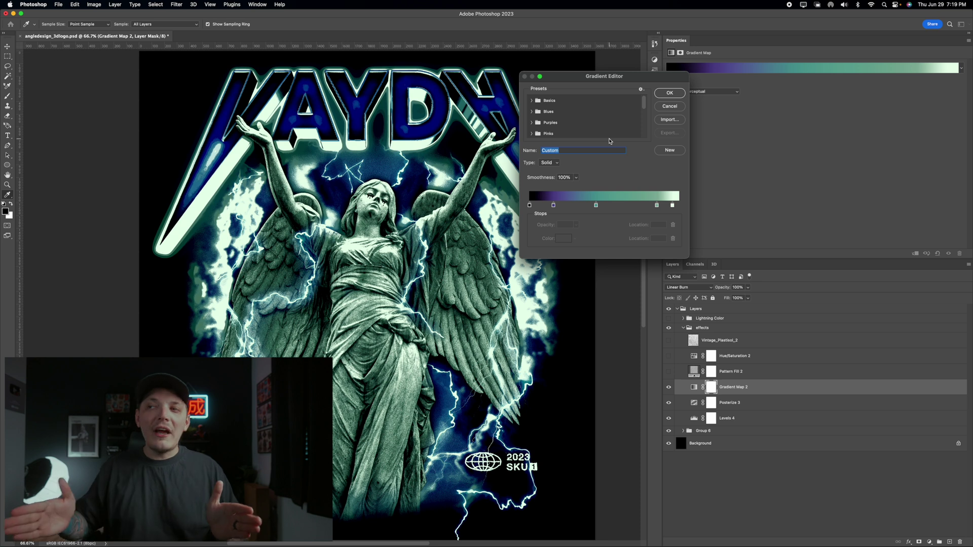
{"action": "left_click_drag", "start_coordinate": [596, 205], "coordinate": [637, 208]}
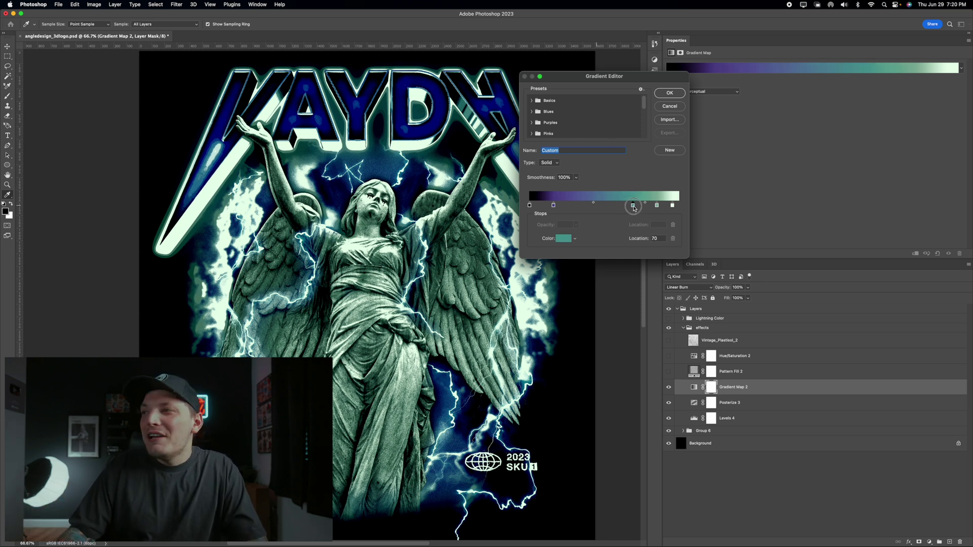
{"action": "left_click_drag", "start_coordinate": [634, 206], "coordinate": [595, 207]}
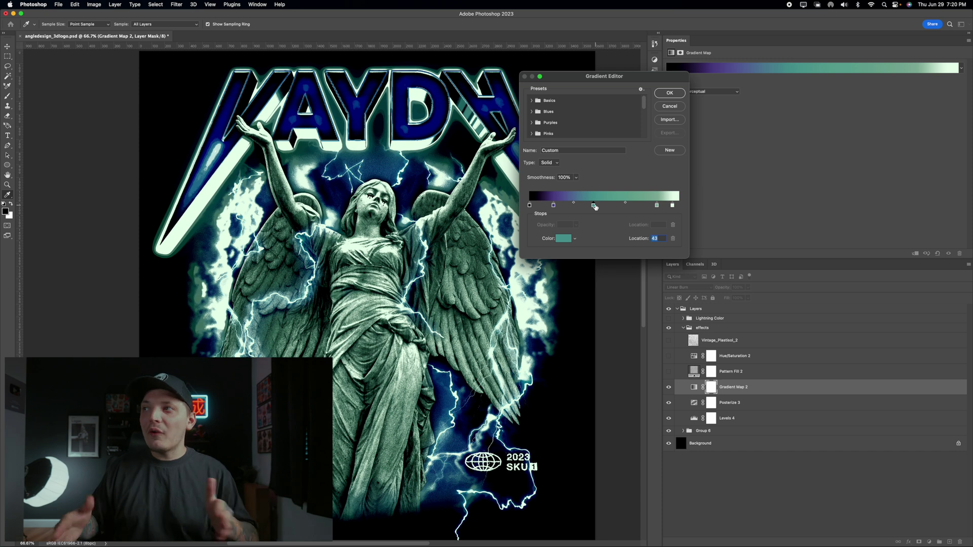
{"action": "left_click_drag", "start_coordinate": [595, 207], "coordinate": [598, 207]}
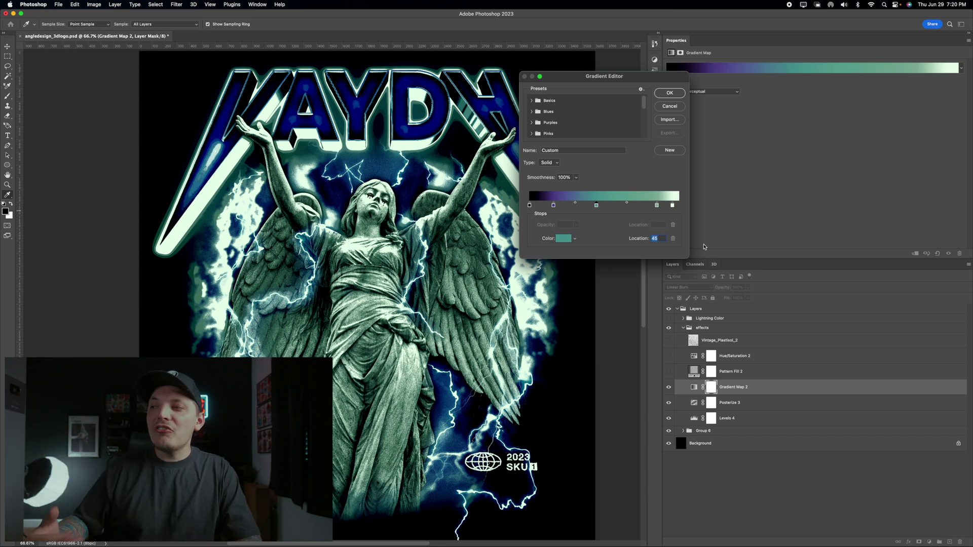
{"action": "left_click", "coordinate": [729, 402]}
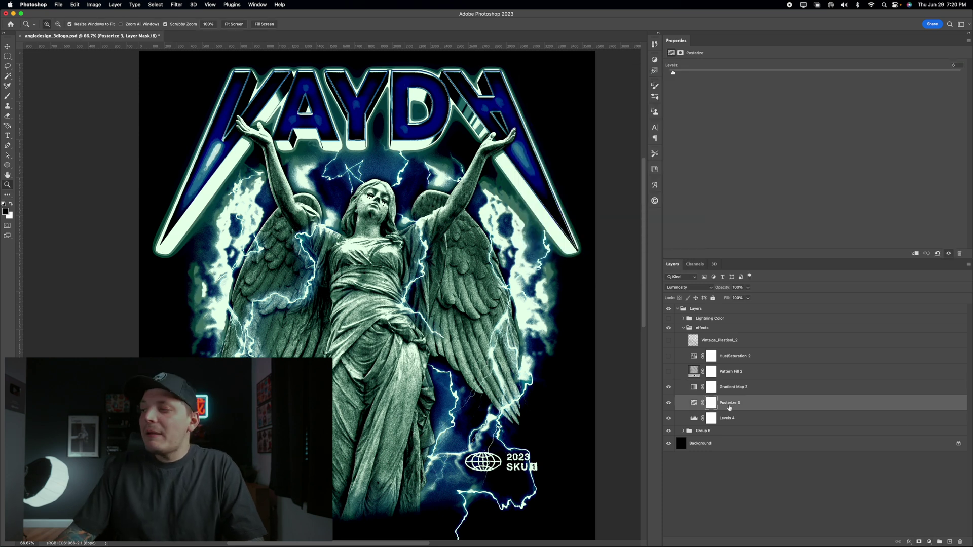
- Toggle Gradient Map 2 off and on to compare the artwork
{"action": "left_click", "coordinate": [929, 542]}
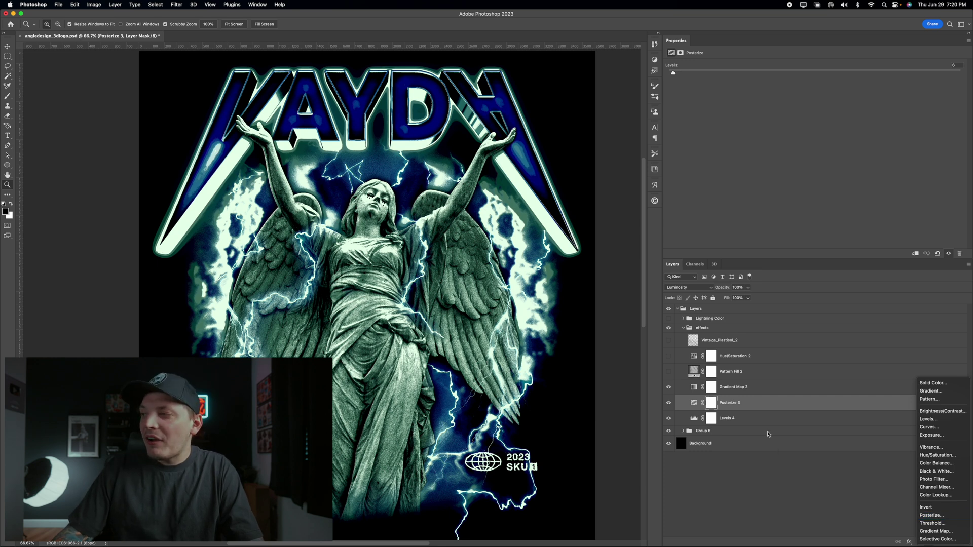
{"action": "left_click", "coordinate": [757, 406]}
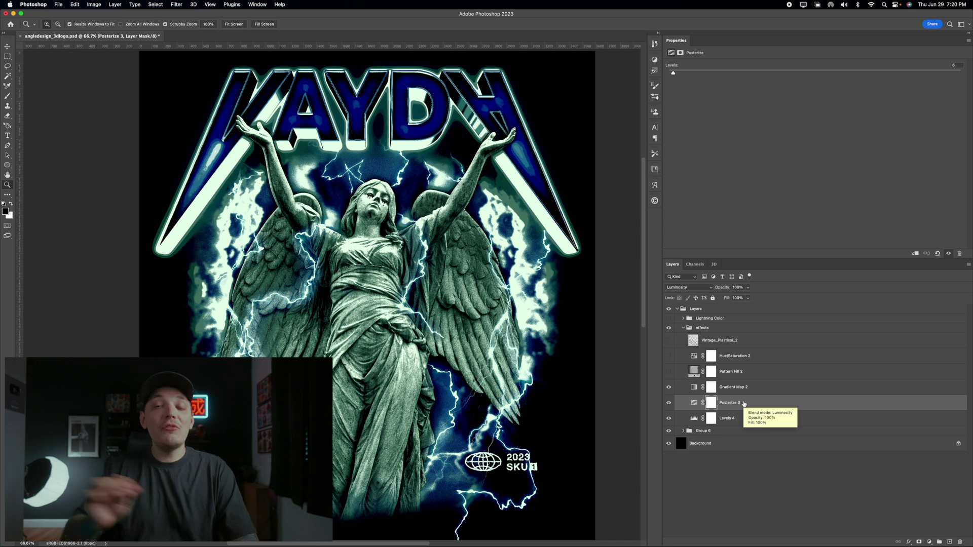
{"action": "left_click", "coordinate": [694, 403]}
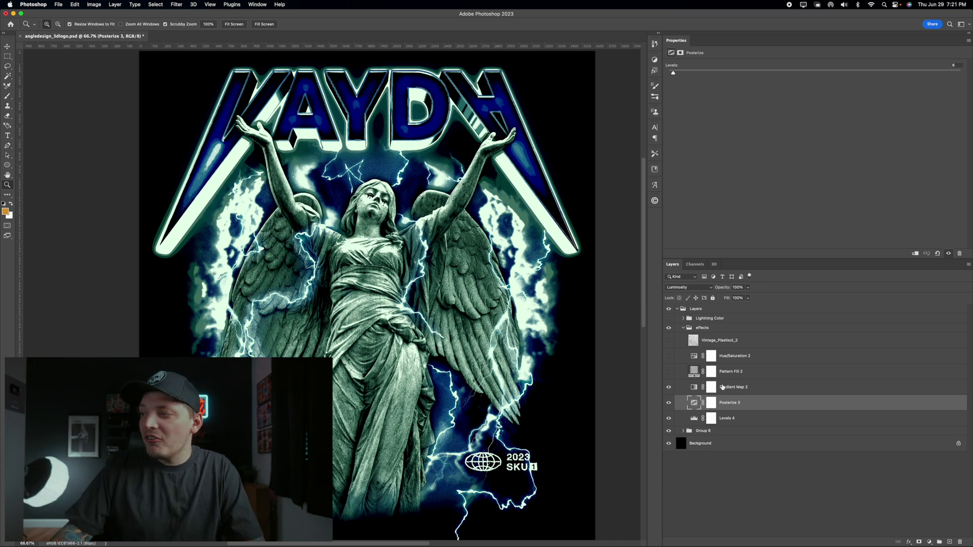
{"action": "left_click", "coordinate": [722, 387]}
{"action": "left_click", "coordinate": [668, 387]}
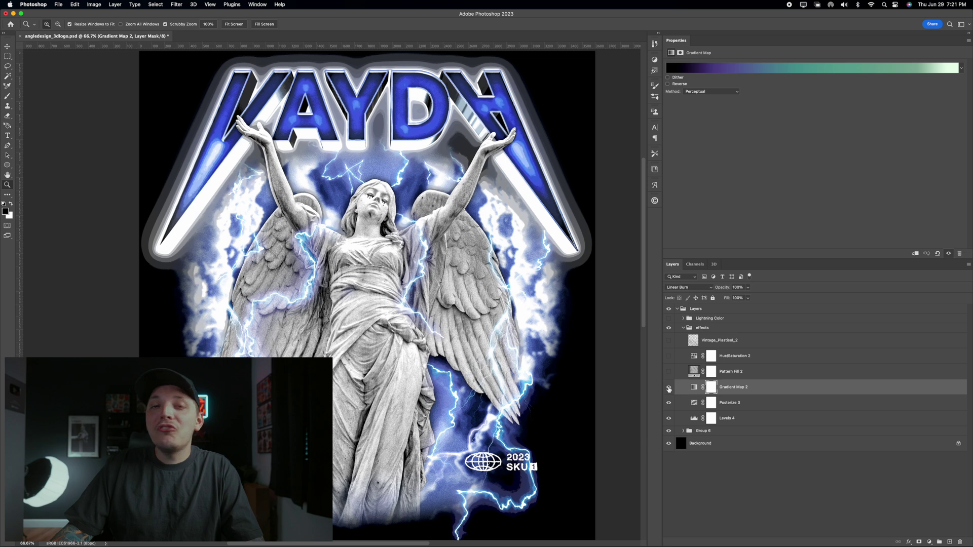
{"action": "left_click", "coordinate": [668, 388]}
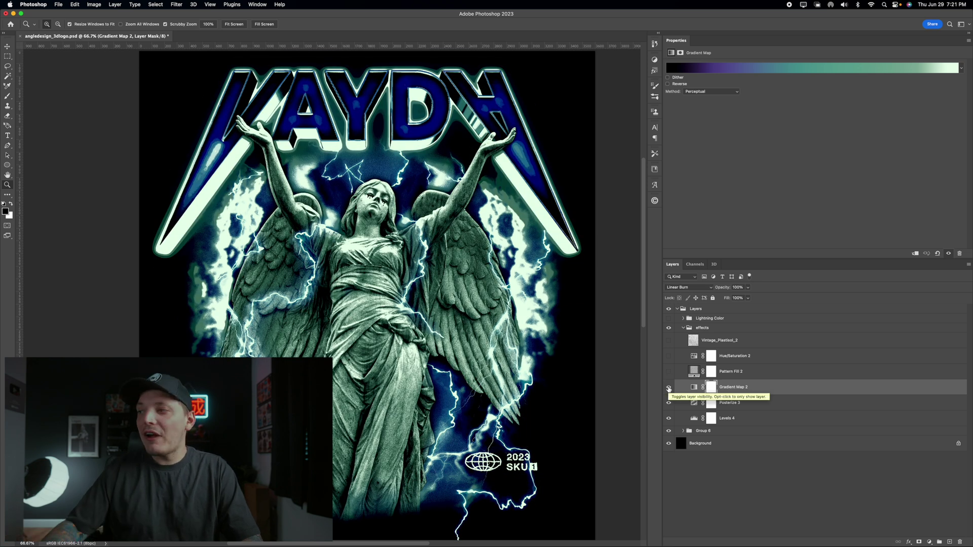
- Turn on the Pattern Fill 2 texture layer in Overlay above the gradient map
{"action": "left_click", "coordinate": [694, 387]}
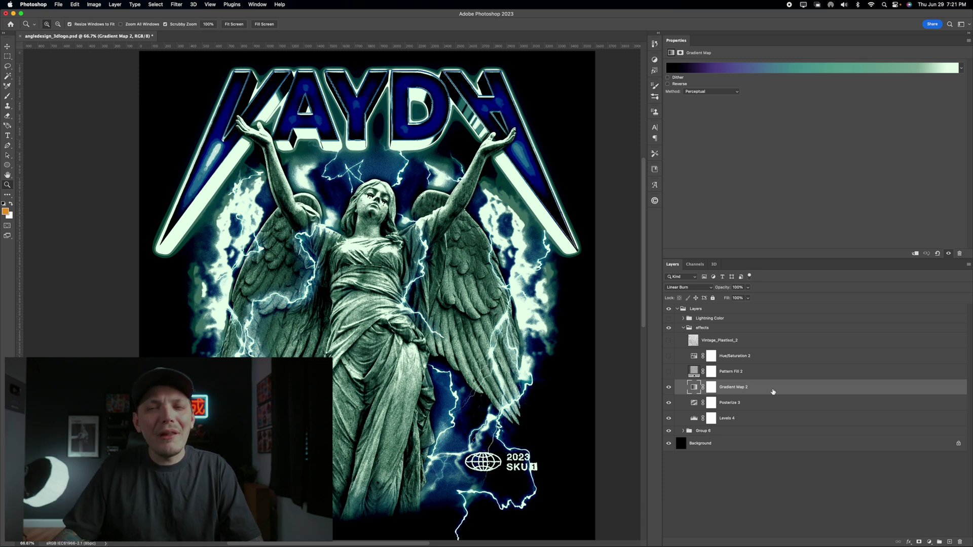
{"action": "left_click", "coordinate": [733, 371]}
{"action": "left_click", "coordinate": [669, 372]}
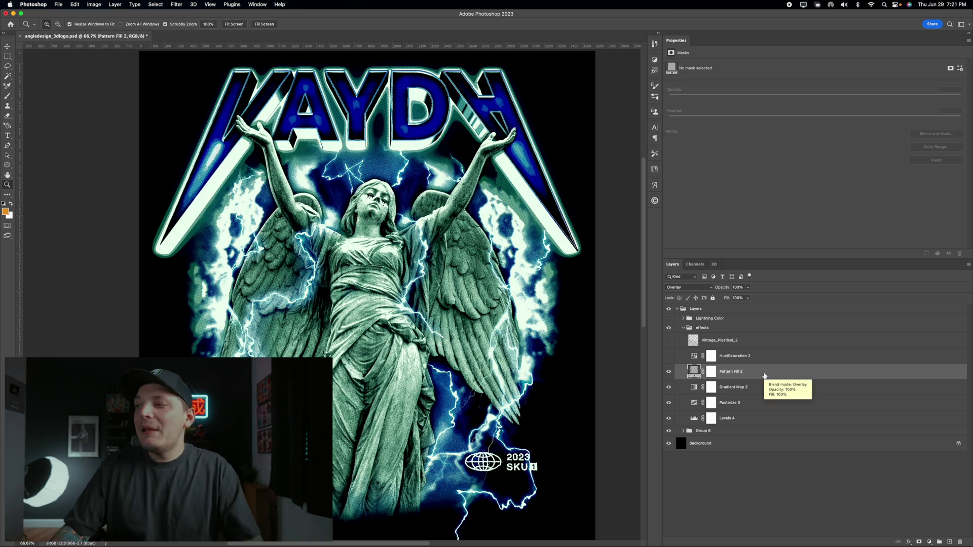
{"action": "left_click", "coordinate": [689, 288]}
{"action": "left_click", "coordinate": [676, 188]}
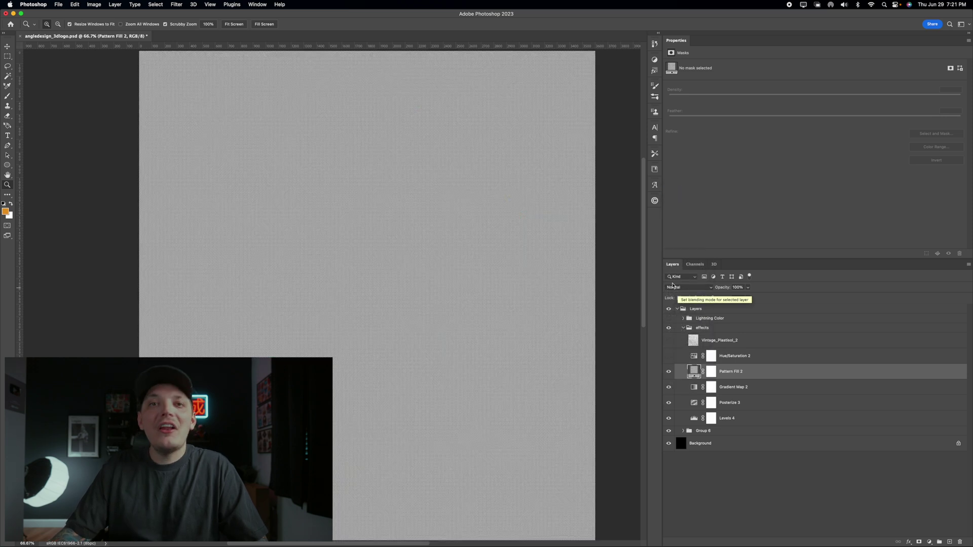
{"action": "left_click", "coordinate": [322, 173]}
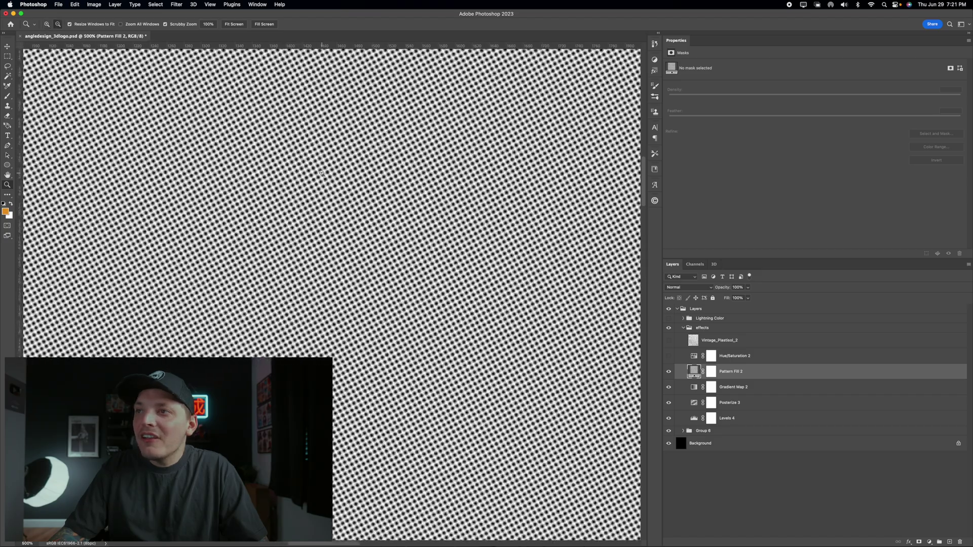
{"action": "key", "text": "super+0"}
{"action": "key", "text": "super+minus"}
{"action": "key", "text": "super+1"}
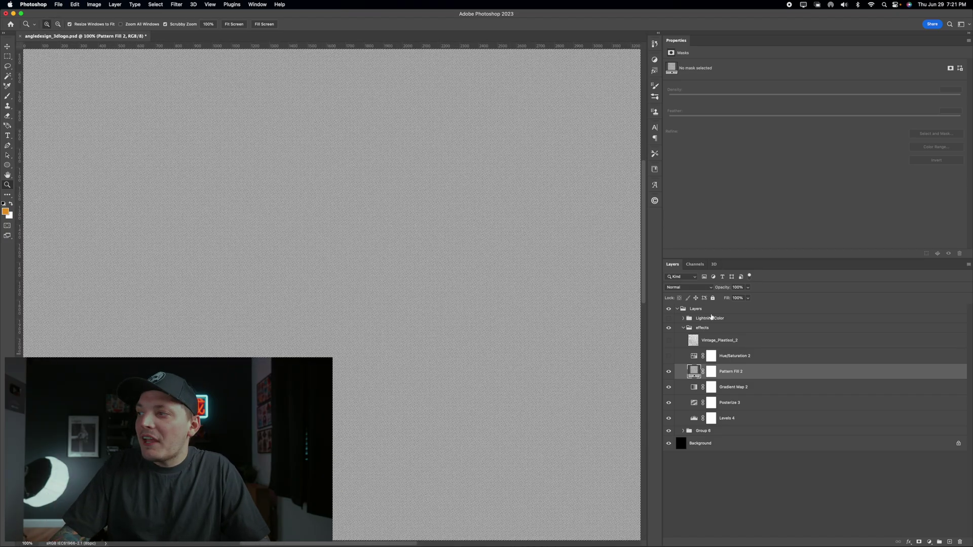
{"action": "left_click", "coordinate": [685, 288]}
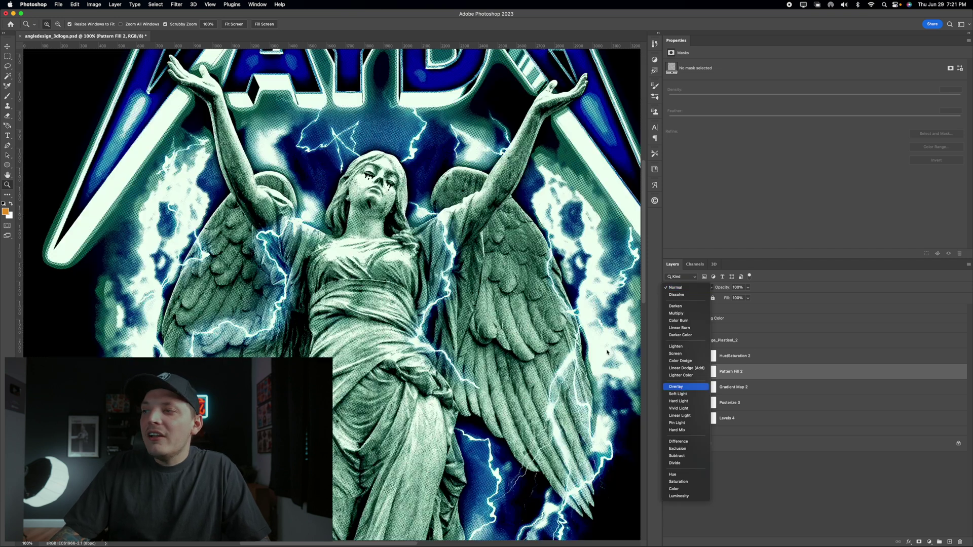
{"action": "left_click", "coordinate": [680, 388]}
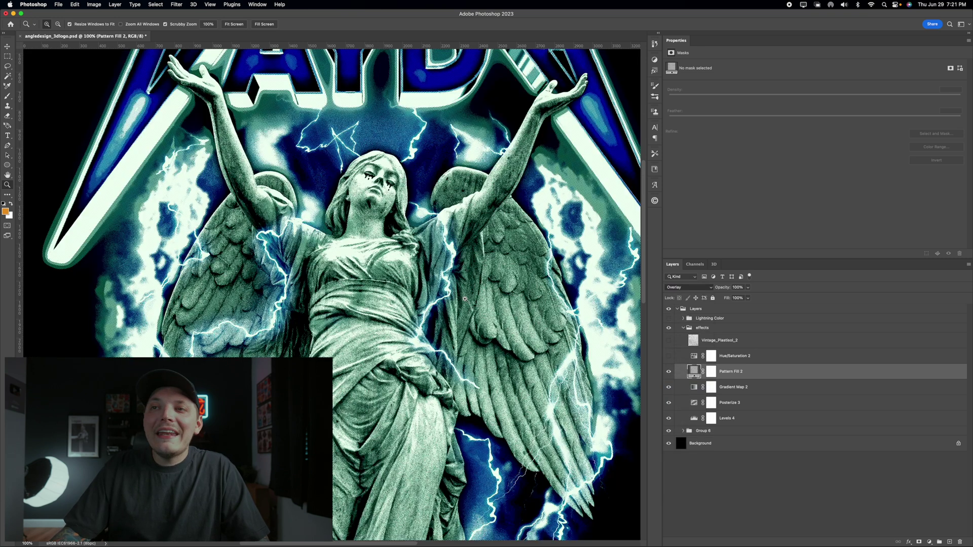
{"action": "left_click_drag", "start_coordinate": [465, 299], "coordinate": [411, 253]}
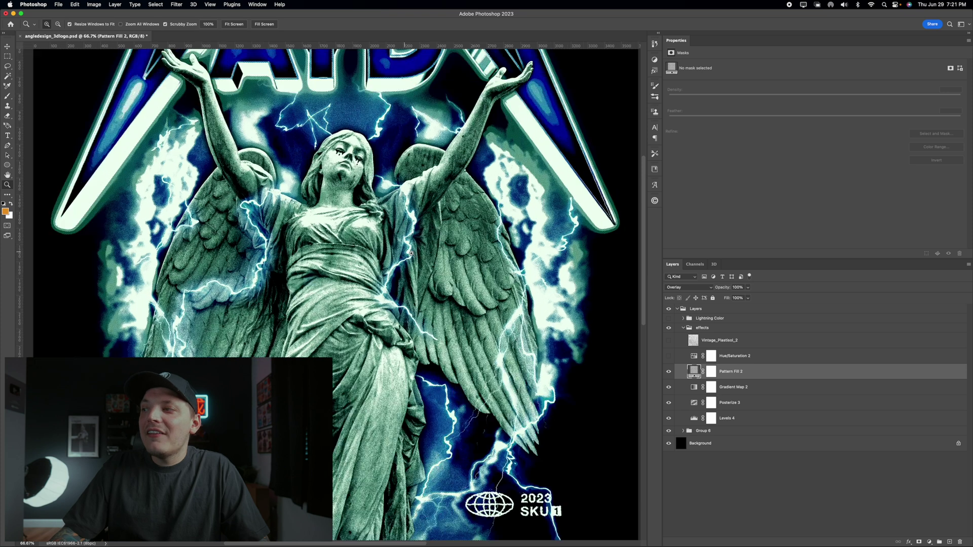
{"action": "key", "text": "super+0"}
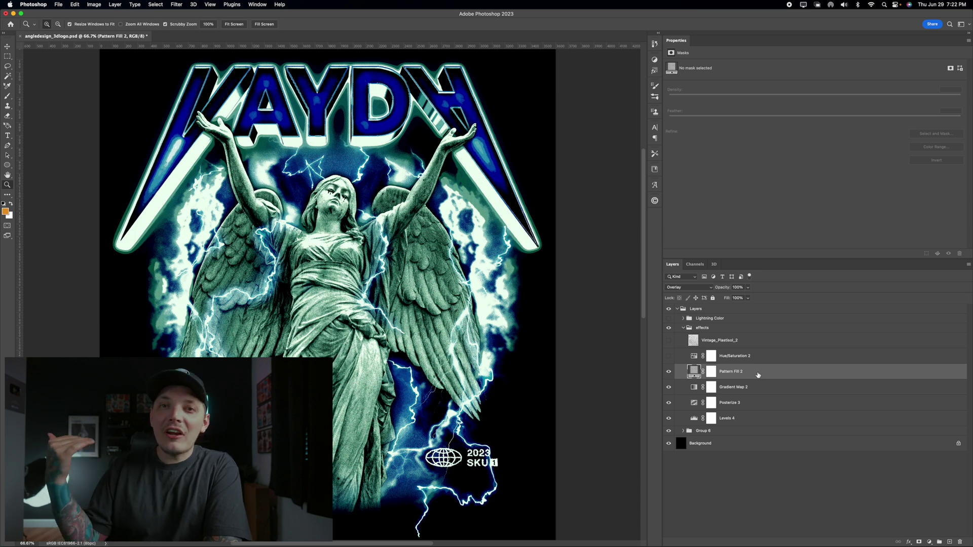
- Enable Hue/Saturation 2 with saturation at -71 and a shifted hue, comparing before and after
{"action": "left_click", "coordinate": [724, 356]}
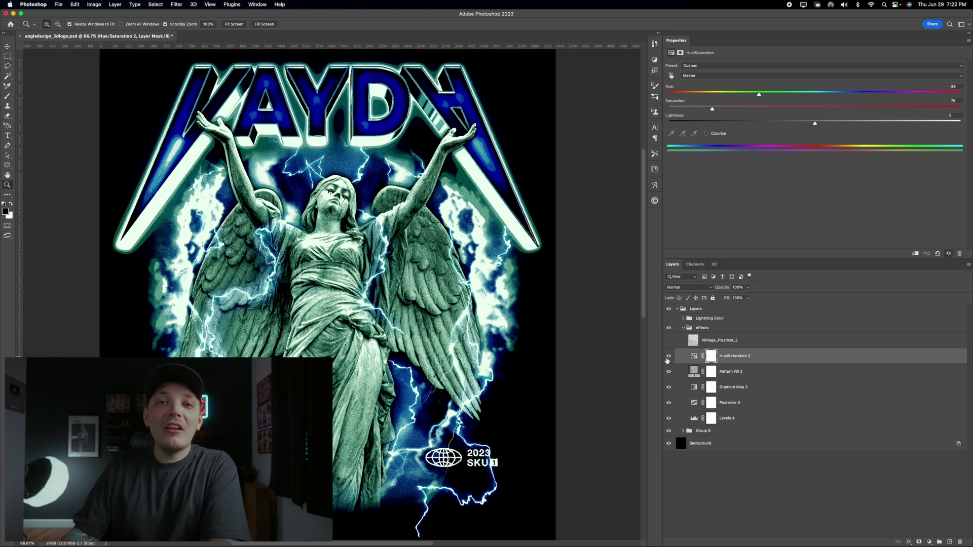
{"action": "left_click", "coordinate": [667, 357]}
{"action": "left_click", "coordinate": [693, 356]}
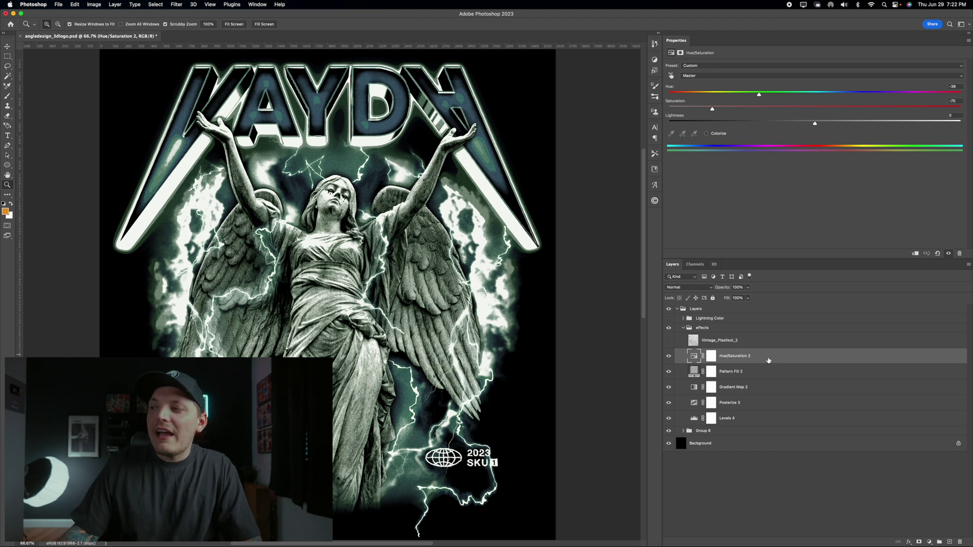
{"action": "left_click", "coordinate": [669, 356]}
{"action": "left_click", "coordinate": [668, 356]}
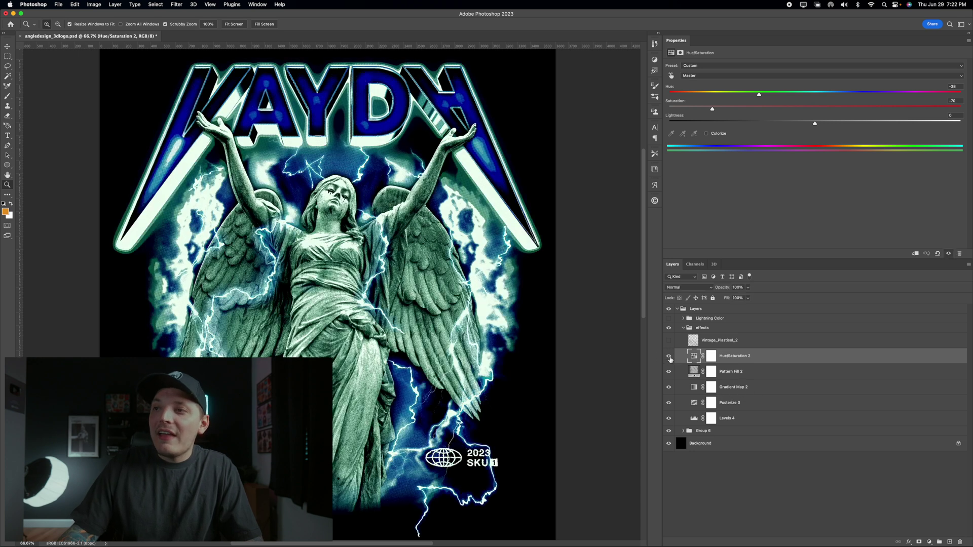
{"action": "left_click", "coordinate": [668, 357]}
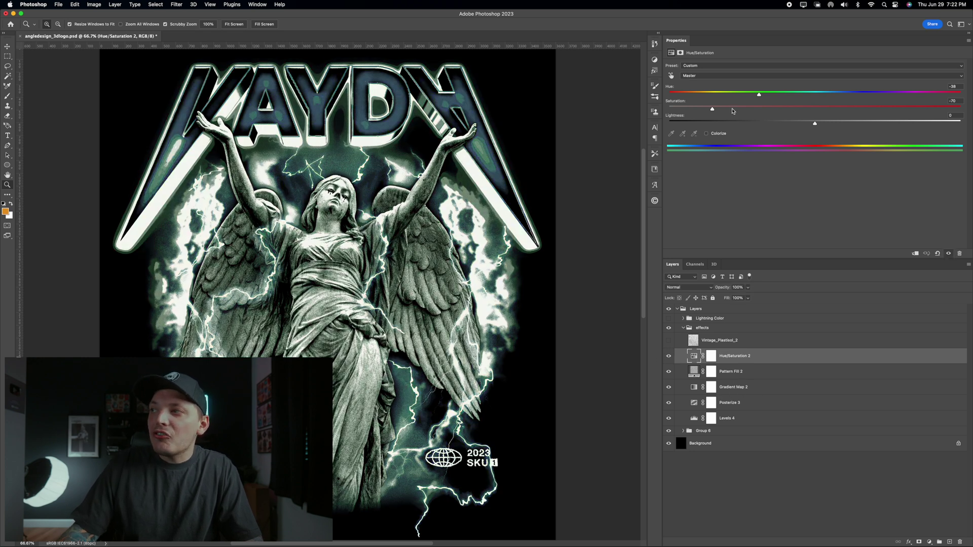
{"action": "left_click", "coordinate": [832, 111]}
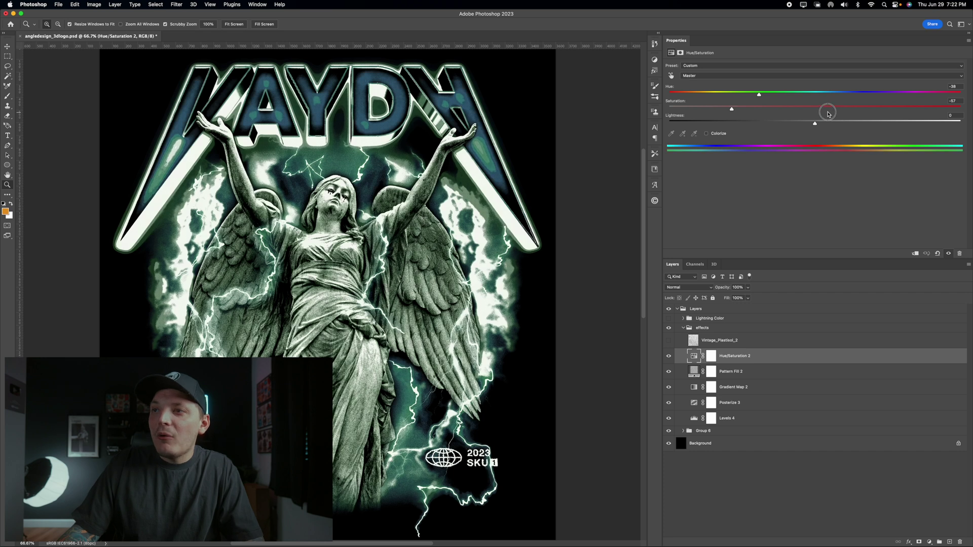
{"action": "left_click", "coordinate": [712, 108]}
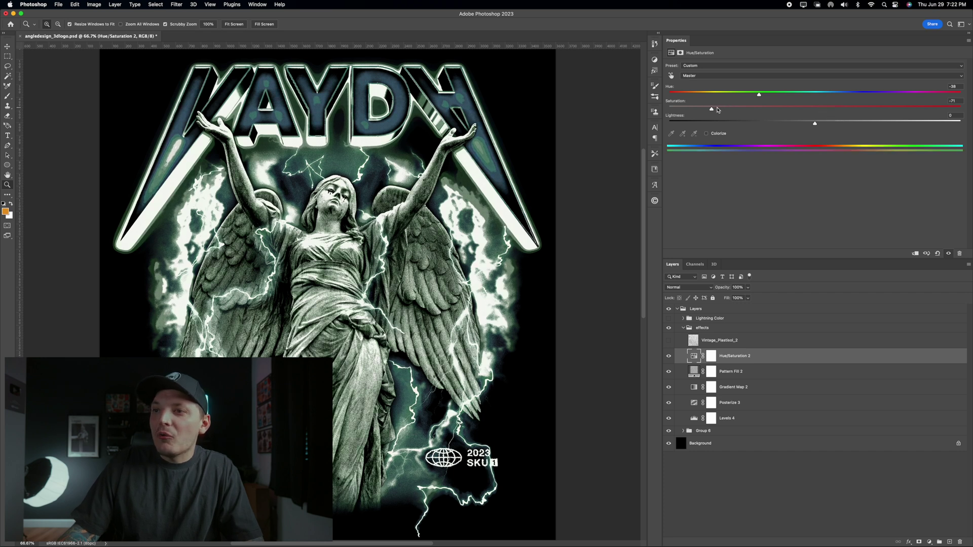
{"action": "left_click", "coordinate": [804, 95]}
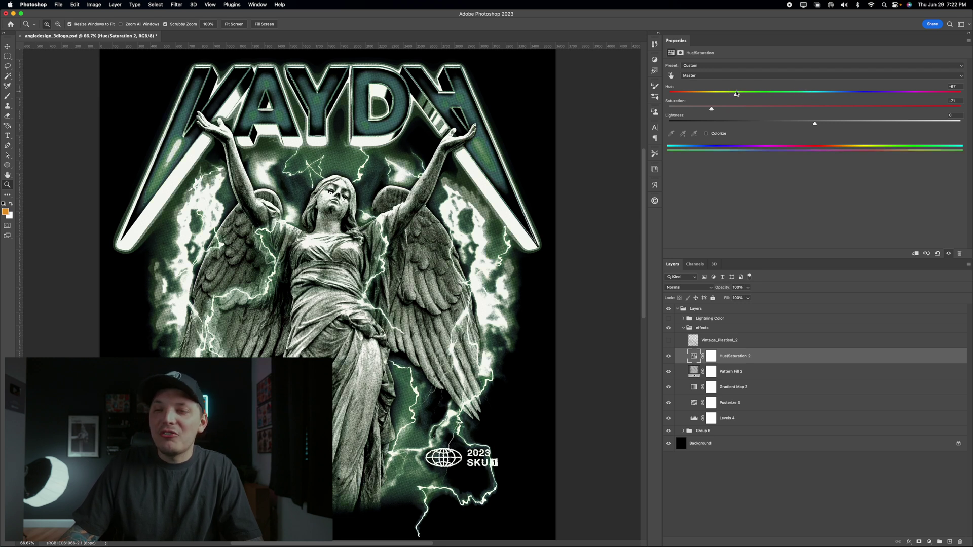
- Turn on the top Plastisol Texture layer
{"action": "left_click", "coordinate": [670, 343]}
{"action": "left_click", "coordinate": [670, 343]}
{"action": "left_click", "coordinate": [670, 343]}
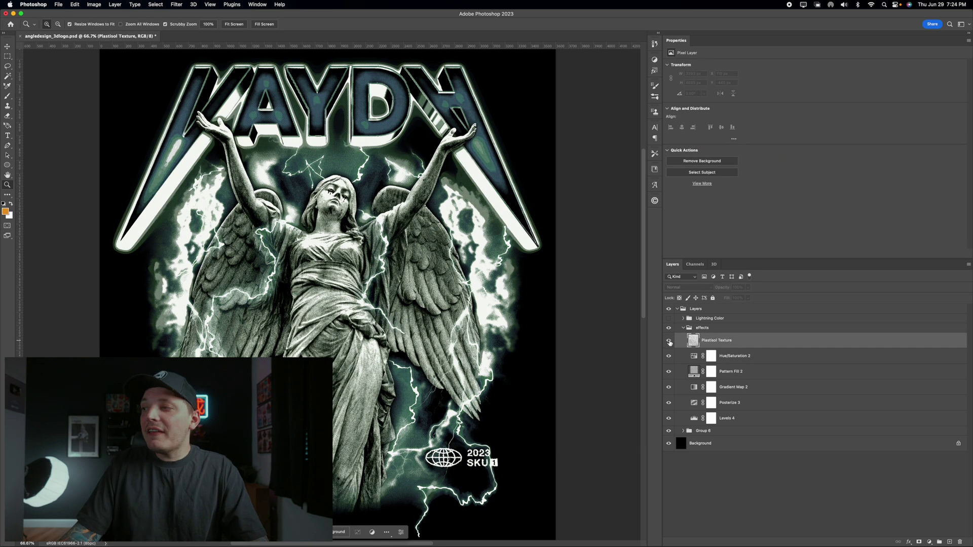